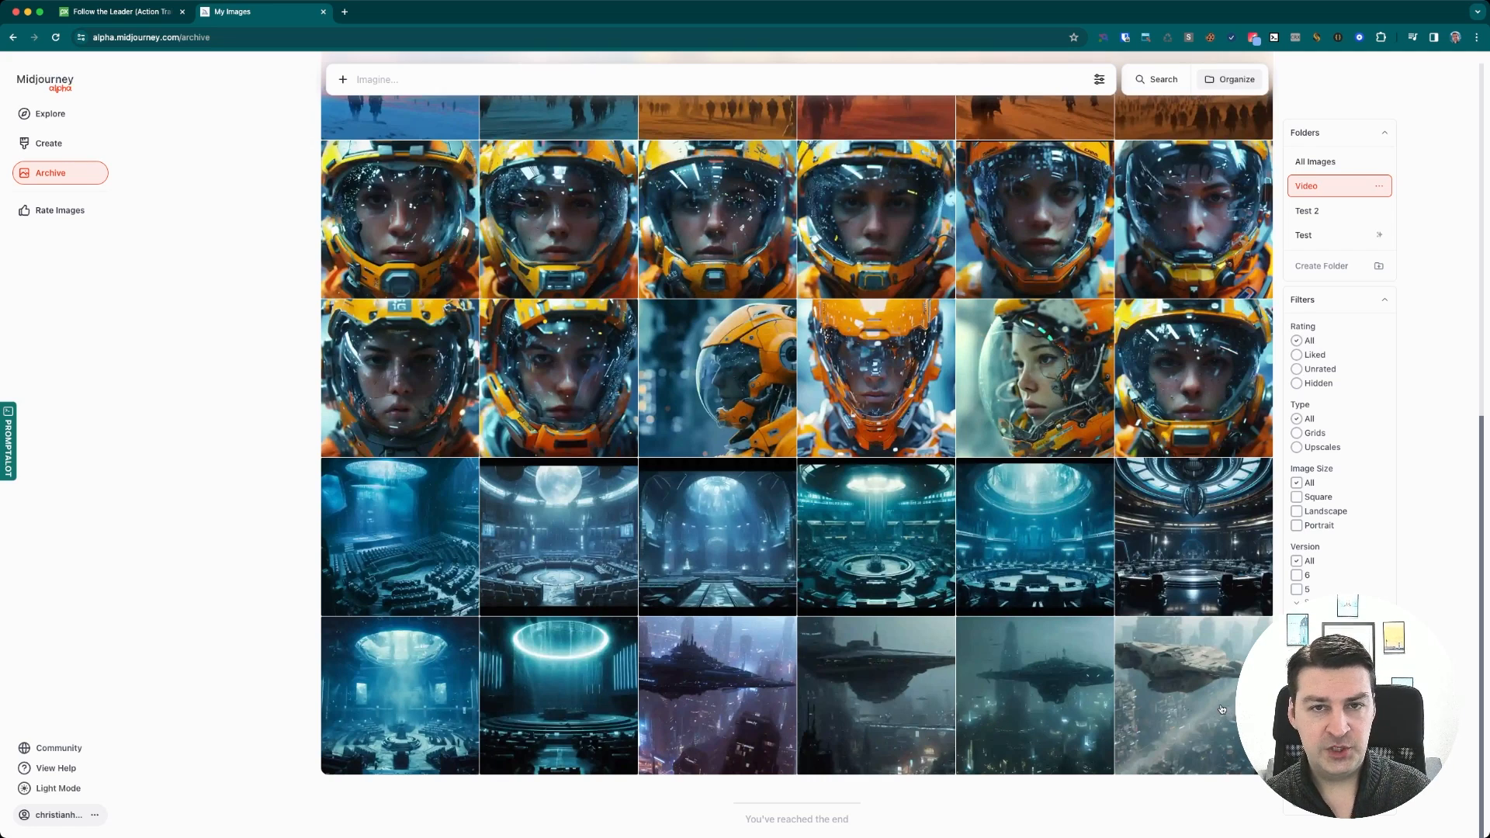
# Open the spaceship-over-city image and read through its prompt
pyautogui.click(894, 684)
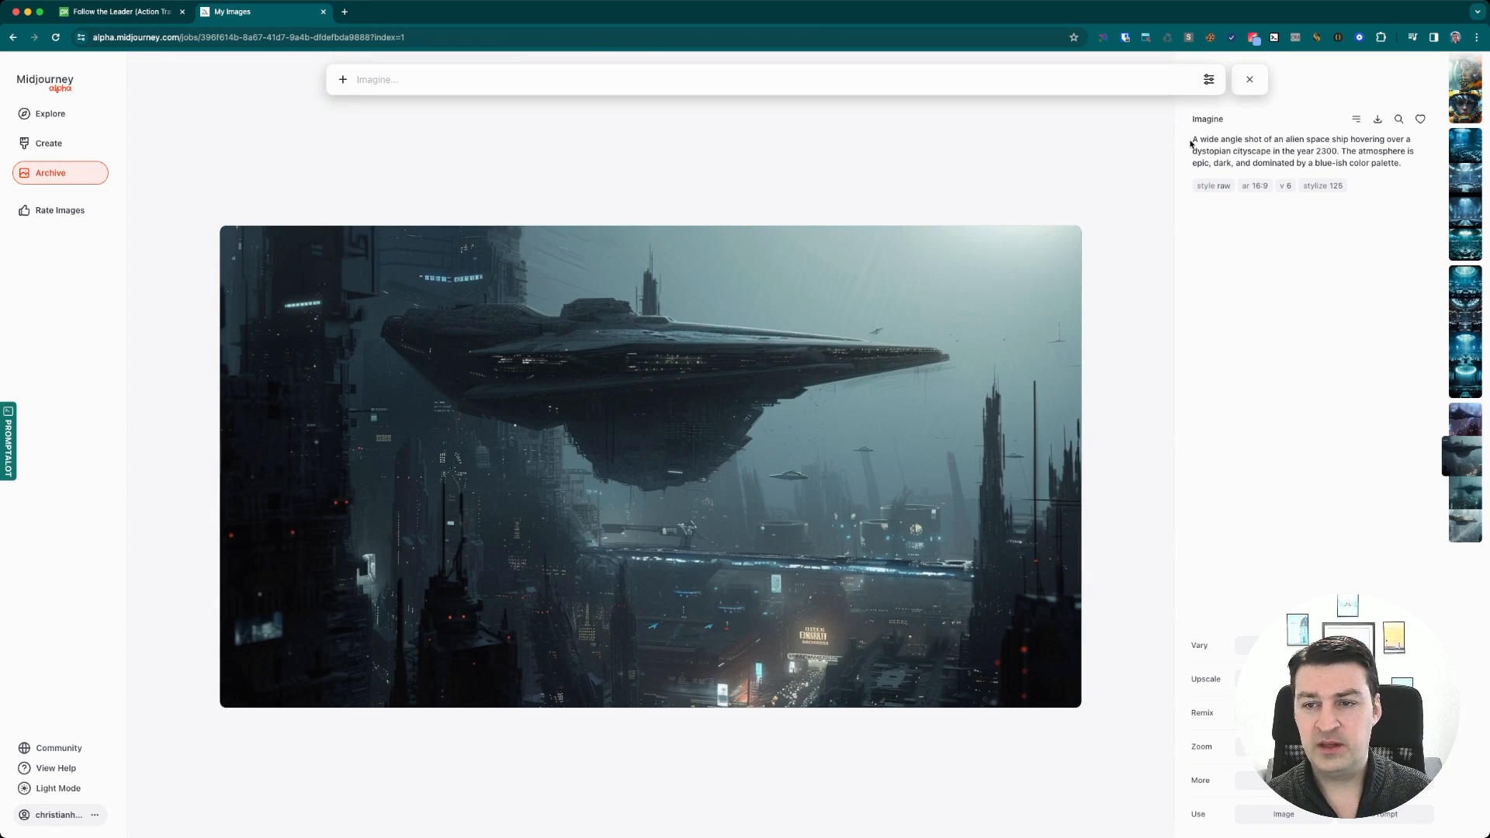
pyautogui.moveTo(1191, 143); pyautogui.dragTo(1428, 168)
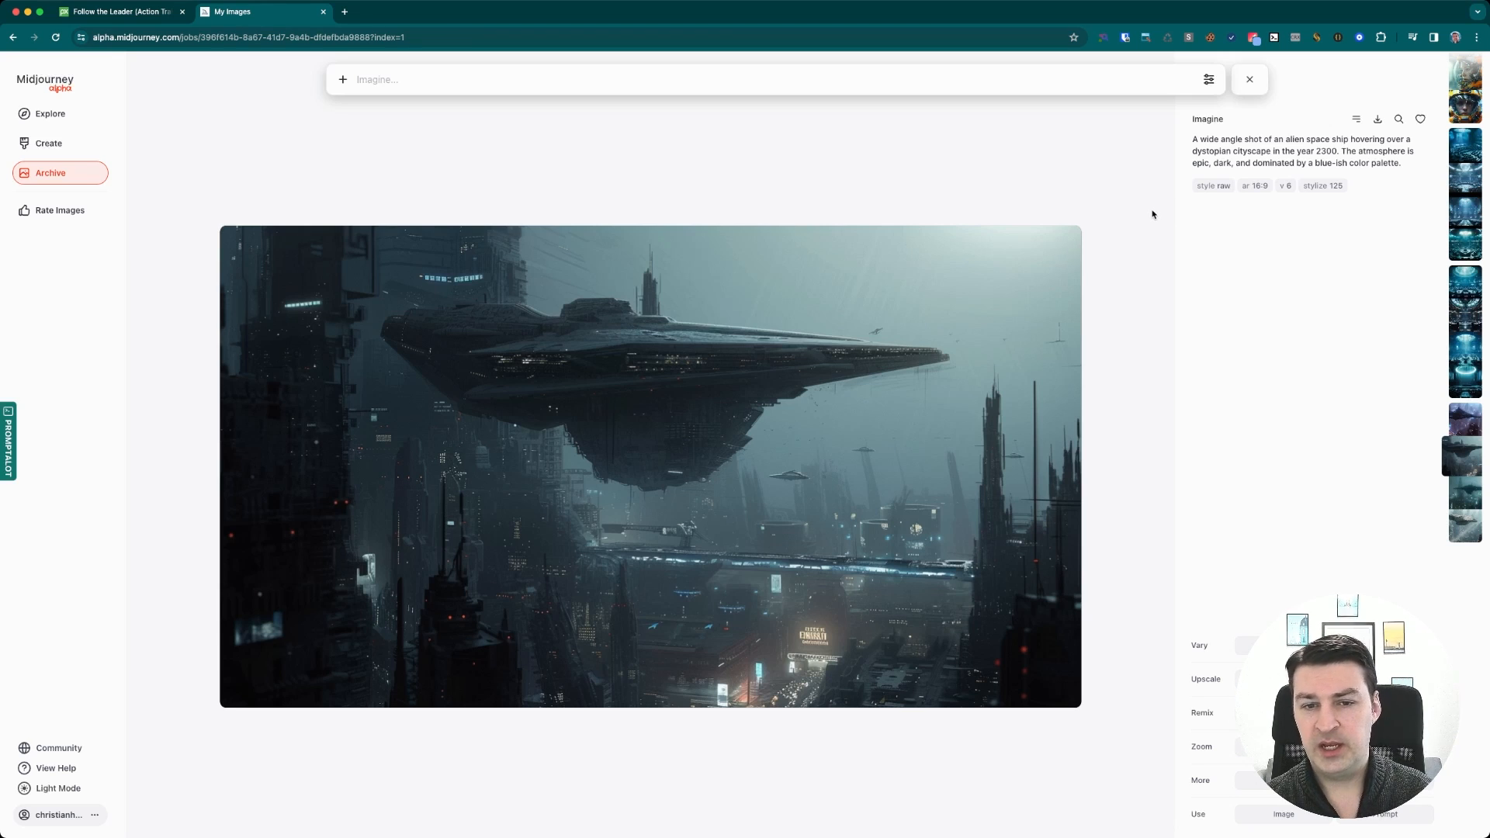
pyautogui.press('Escape')
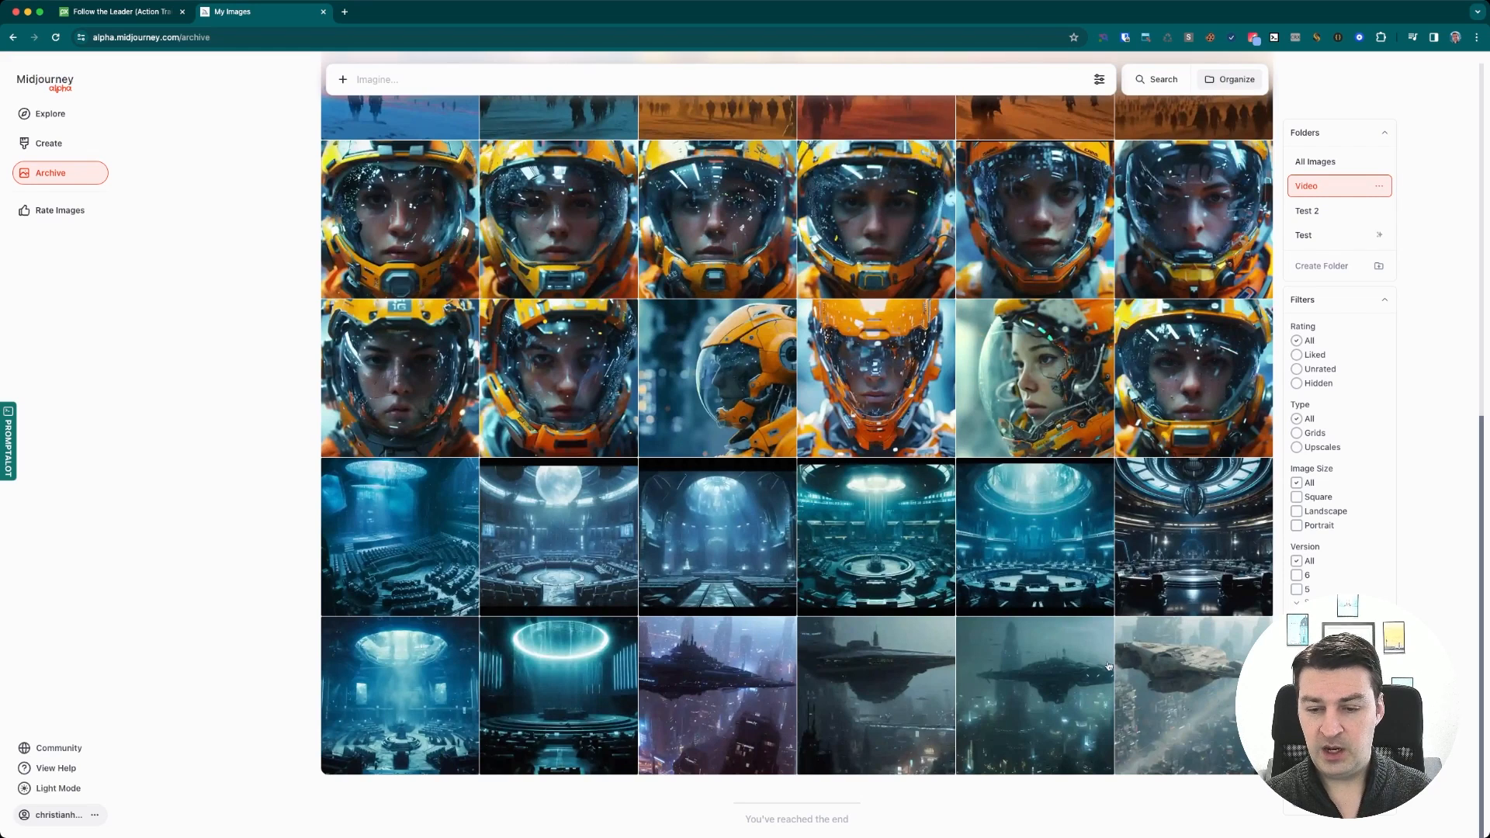
pyautogui.click(893, 704)
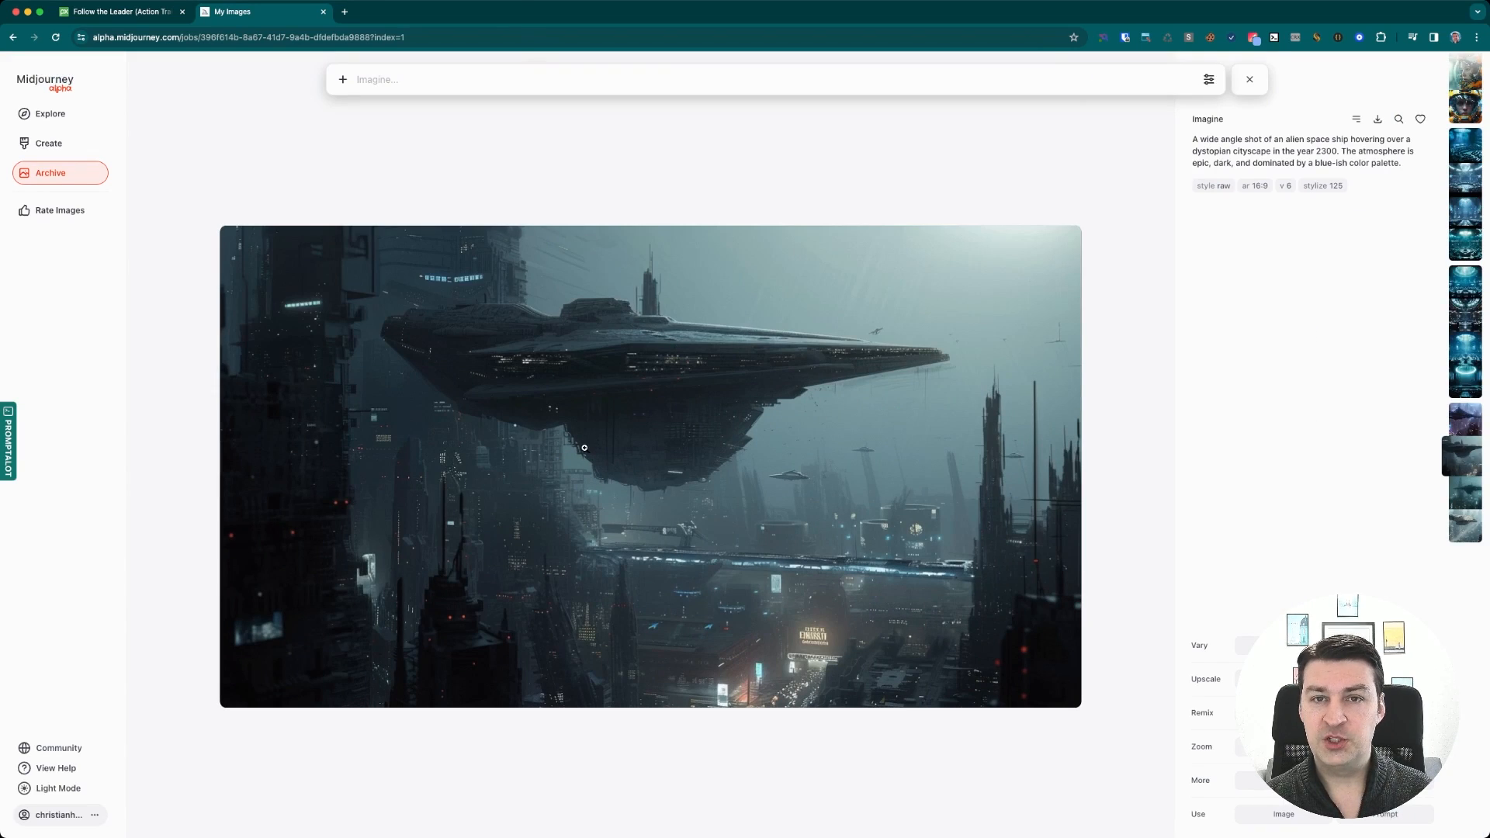
pyautogui.press('Escape')
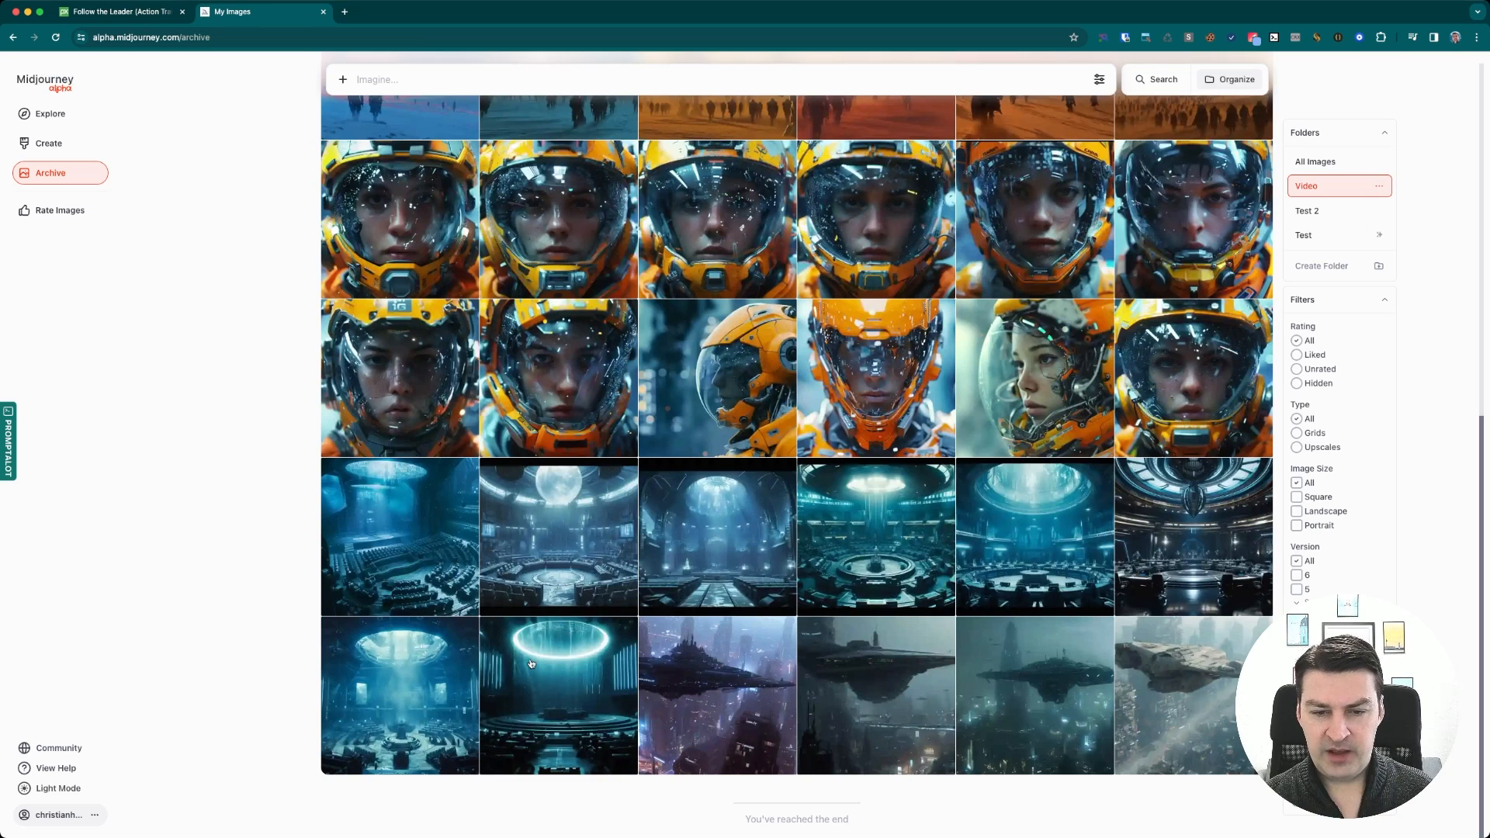
# Open the futuristic parliament hall image and view it at full size
pyautogui.click(562, 688)
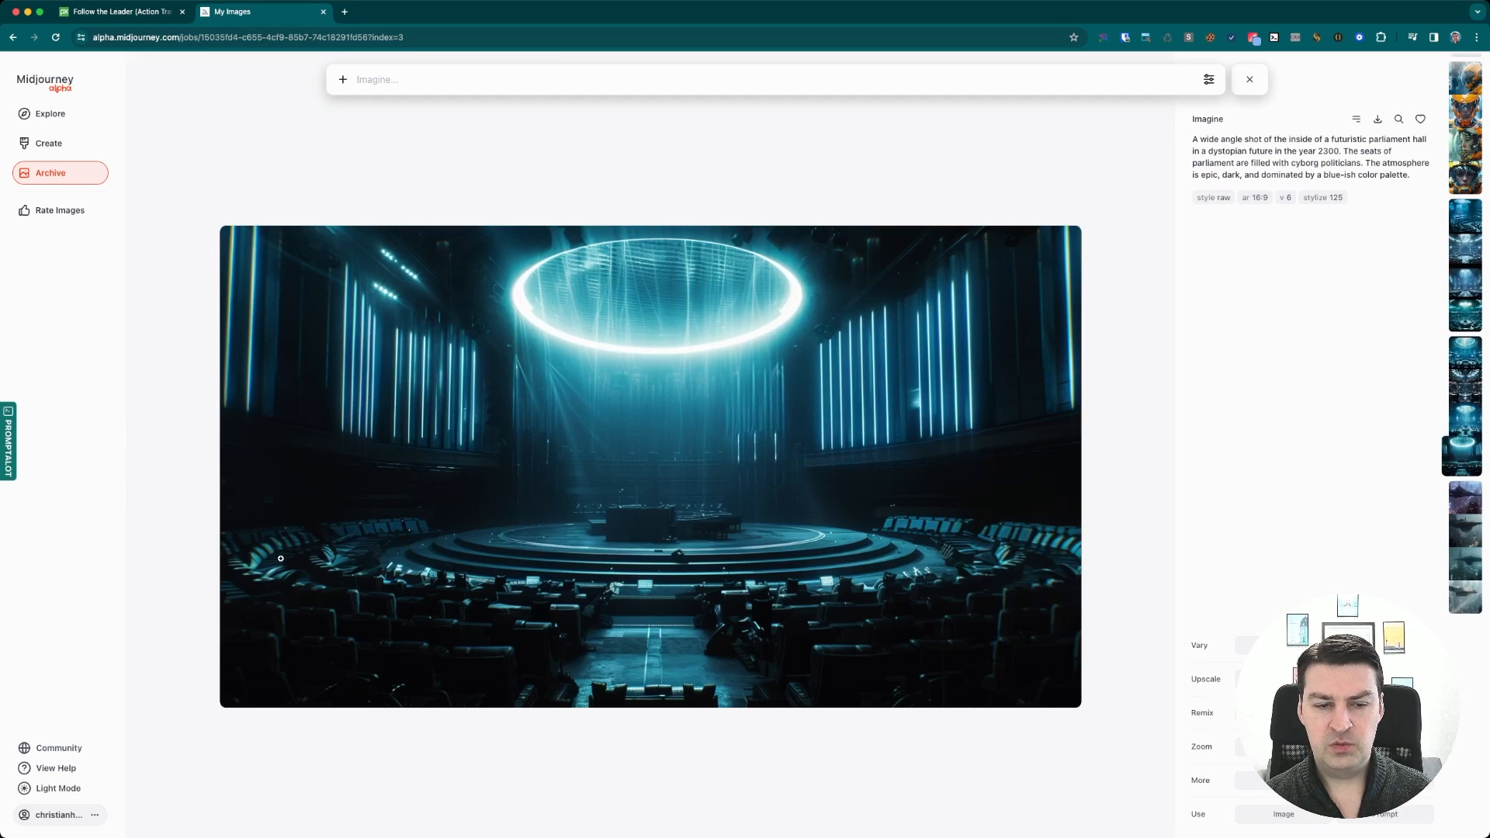
pyautogui.click(921, 663)
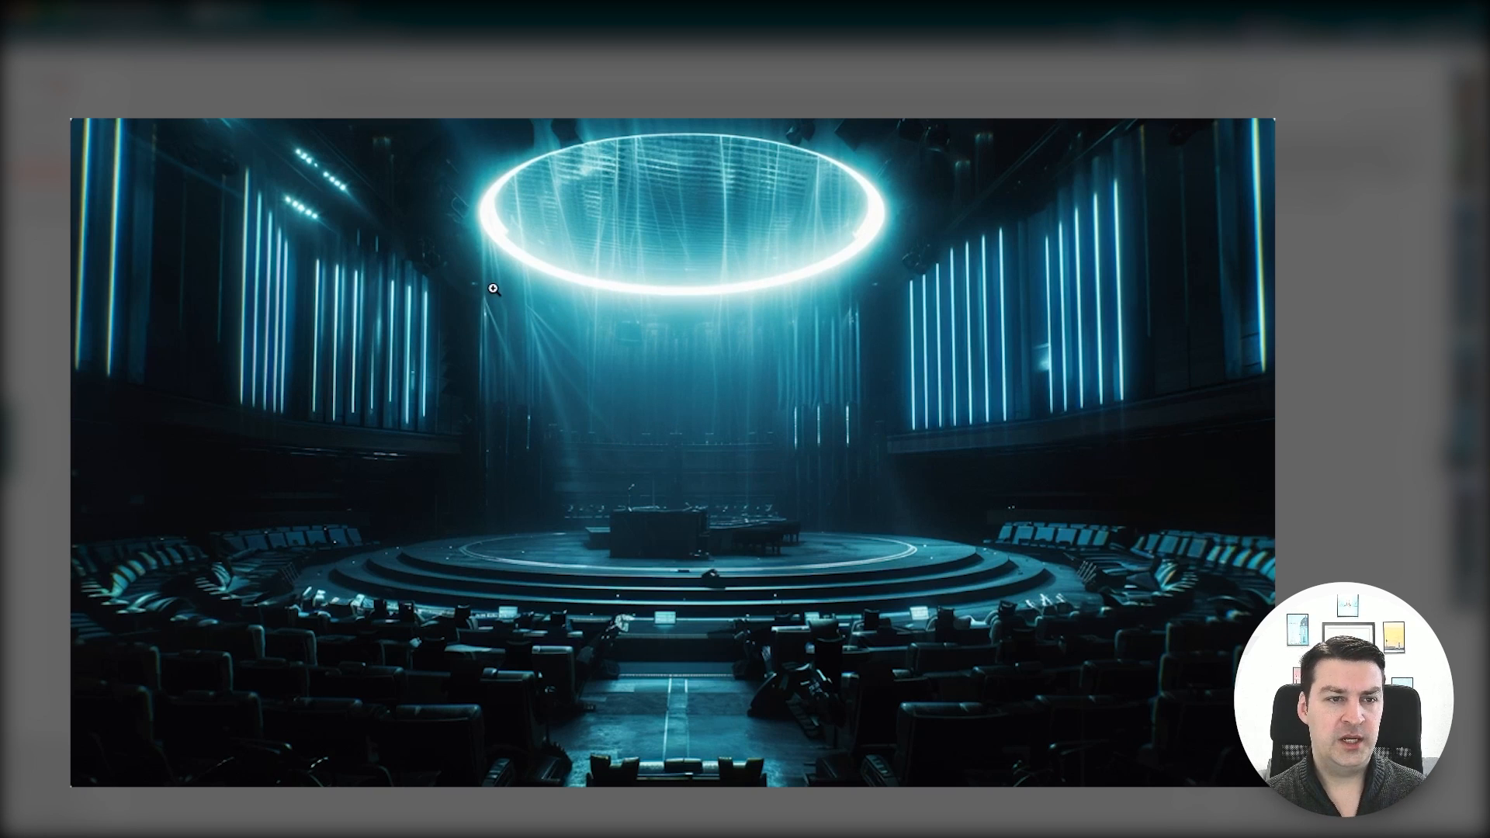
pyautogui.press('Escape')
# Review the orange helmet cyborg portraits and read the sentence about orange and yellow metal in their prompt
pyautogui.scroll(3, 636, 418)
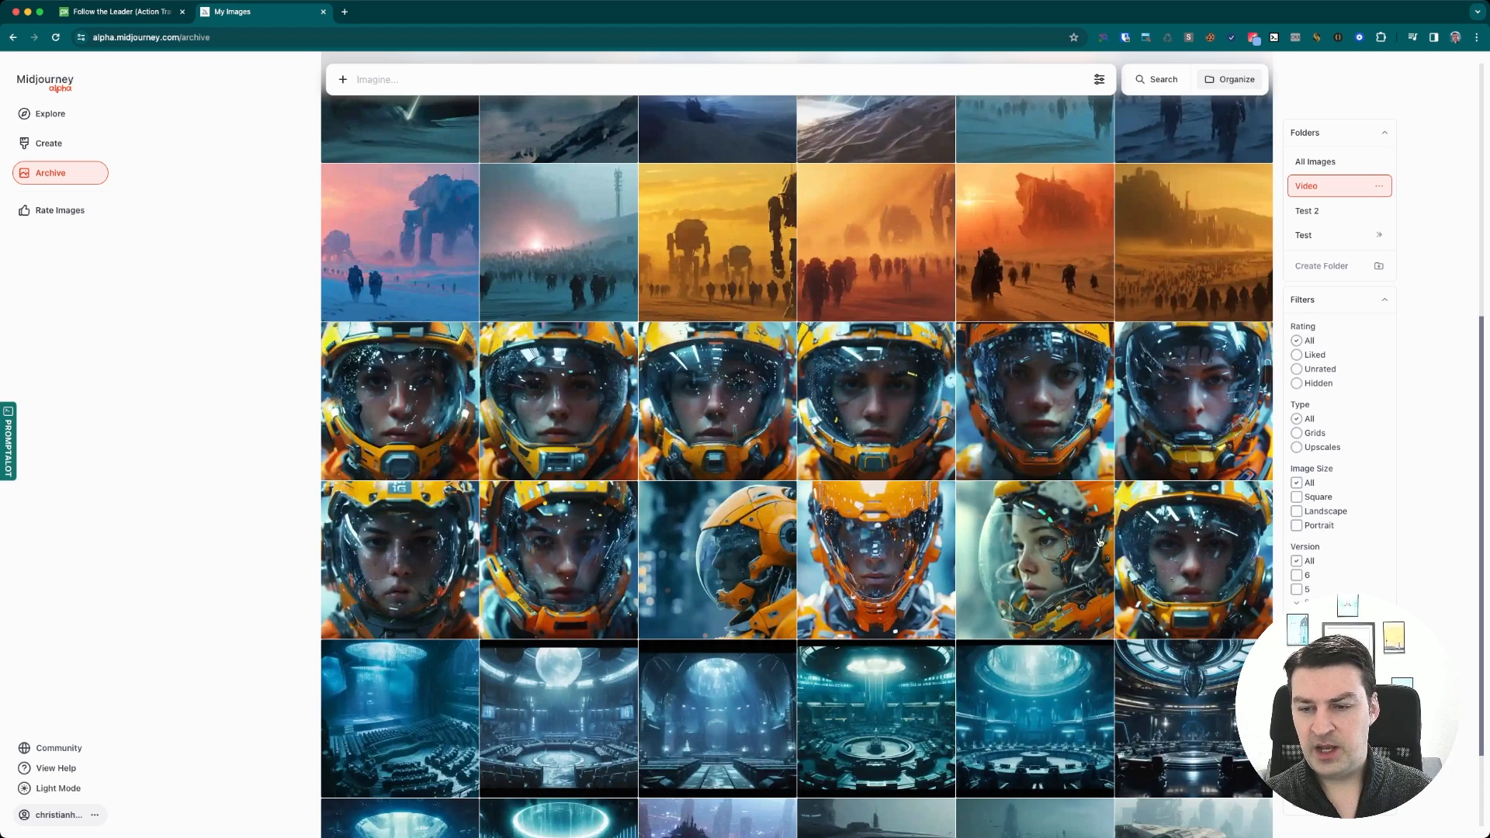
pyautogui.click(1179, 553)
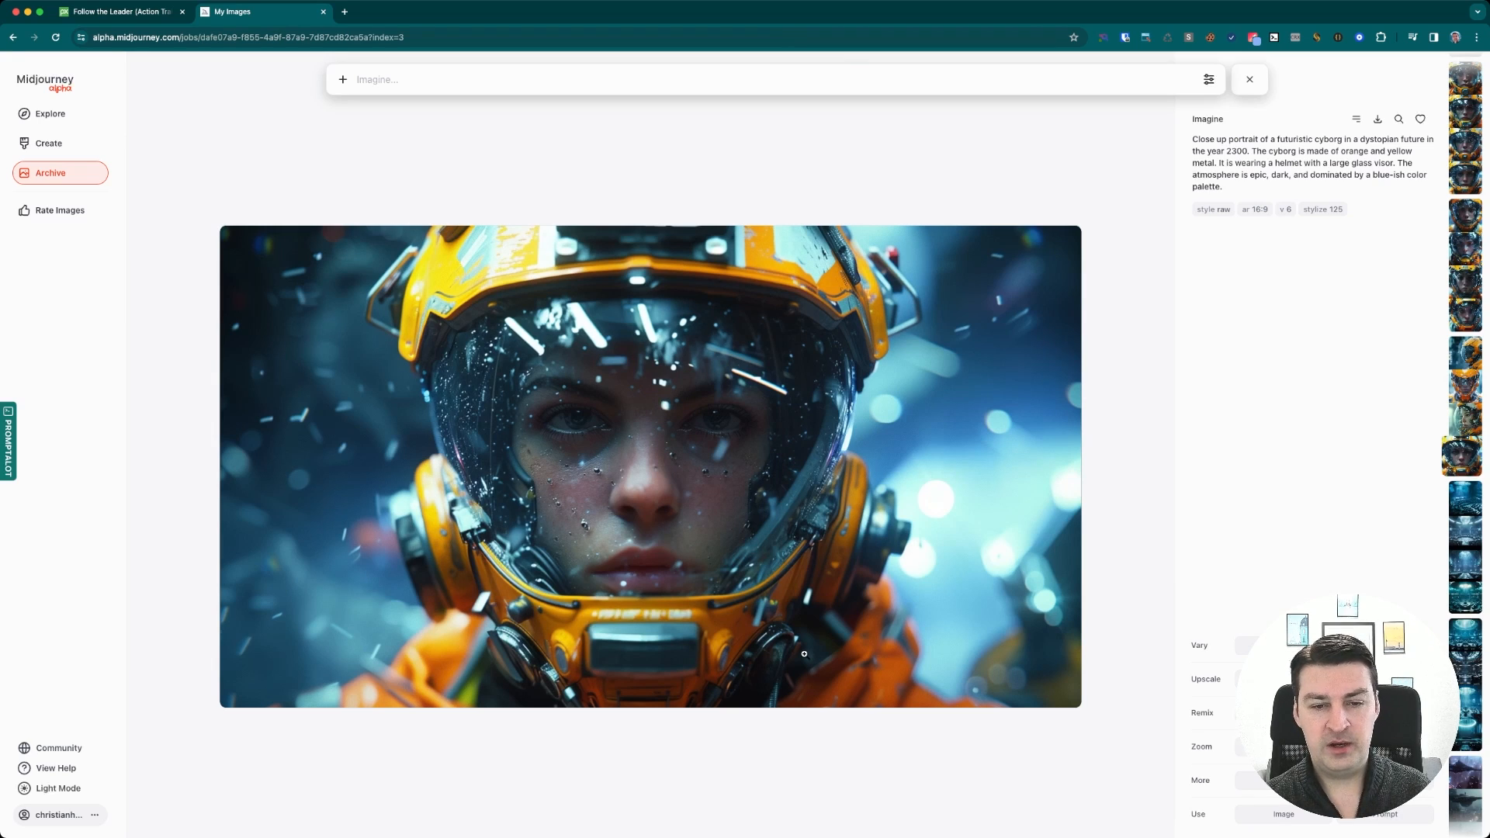
pyautogui.press('Escape')
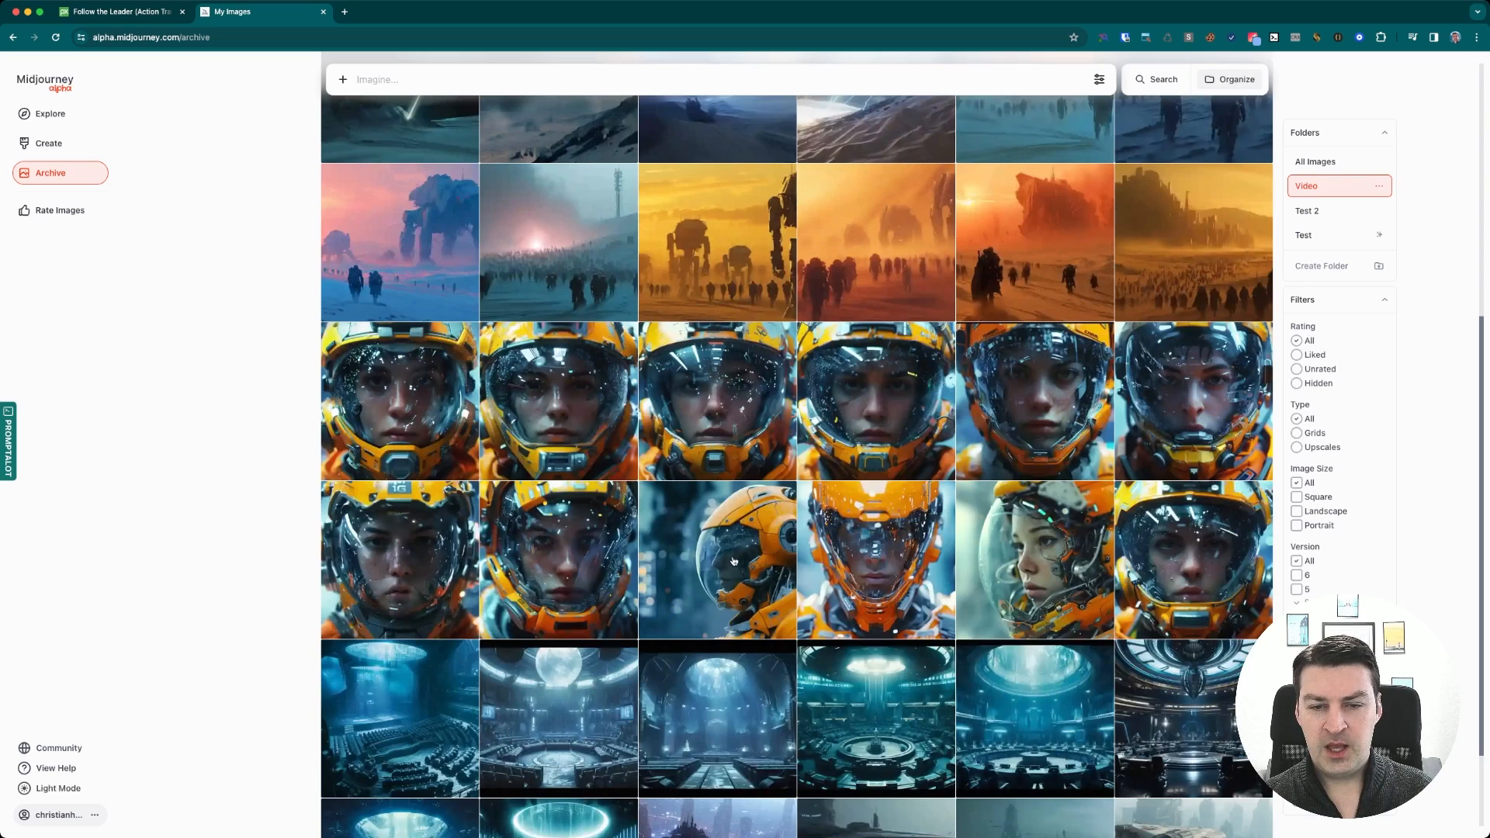
pyautogui.click(866, 563)
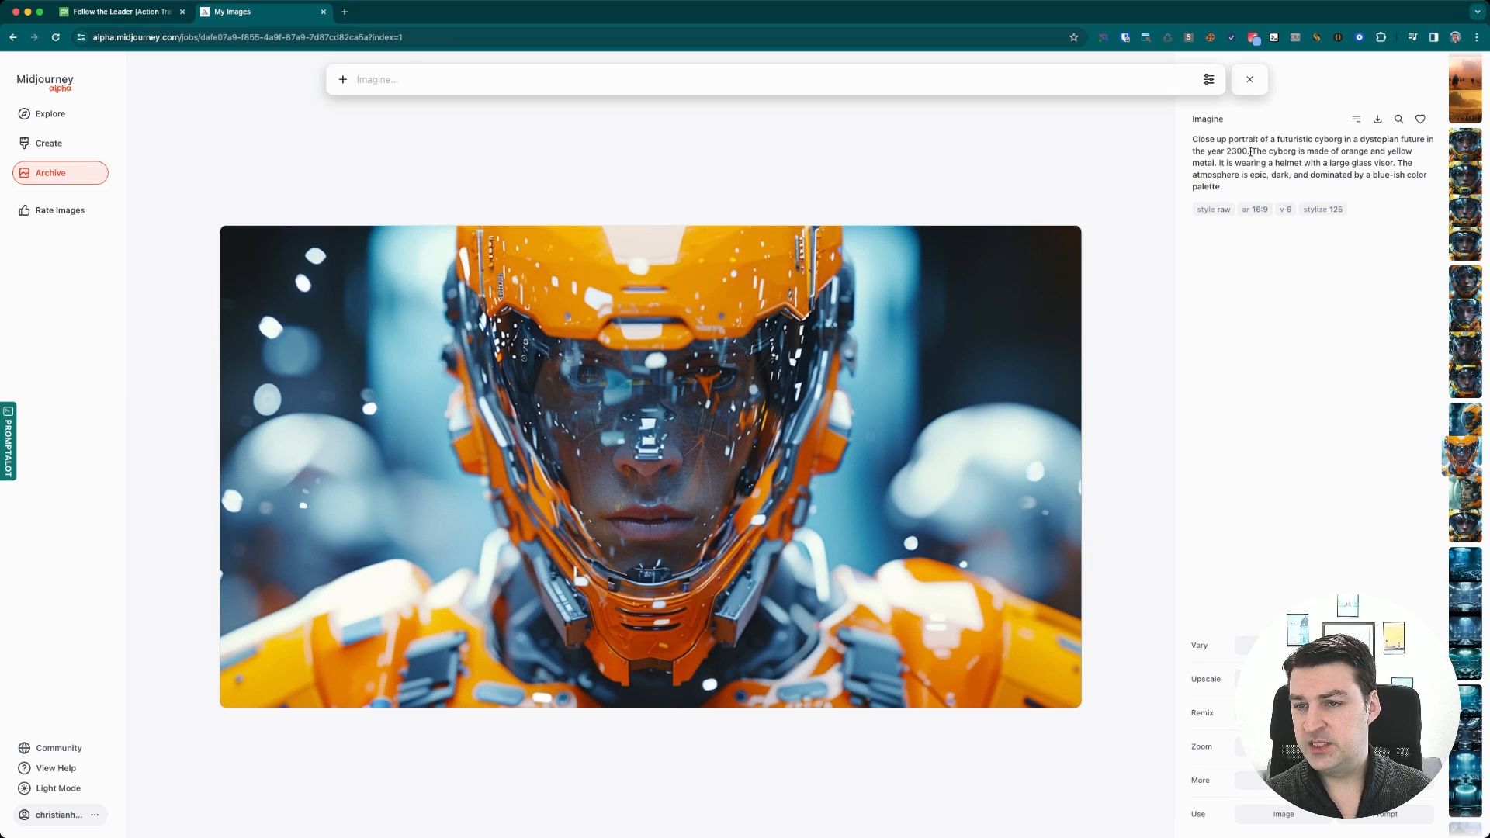
pyautogui.moveTo(1252, 151); pyautogui.dragTo(1257, 152)
pyautogui.moveTo(832, 211); pyautogui.dragTo(1266, 212)
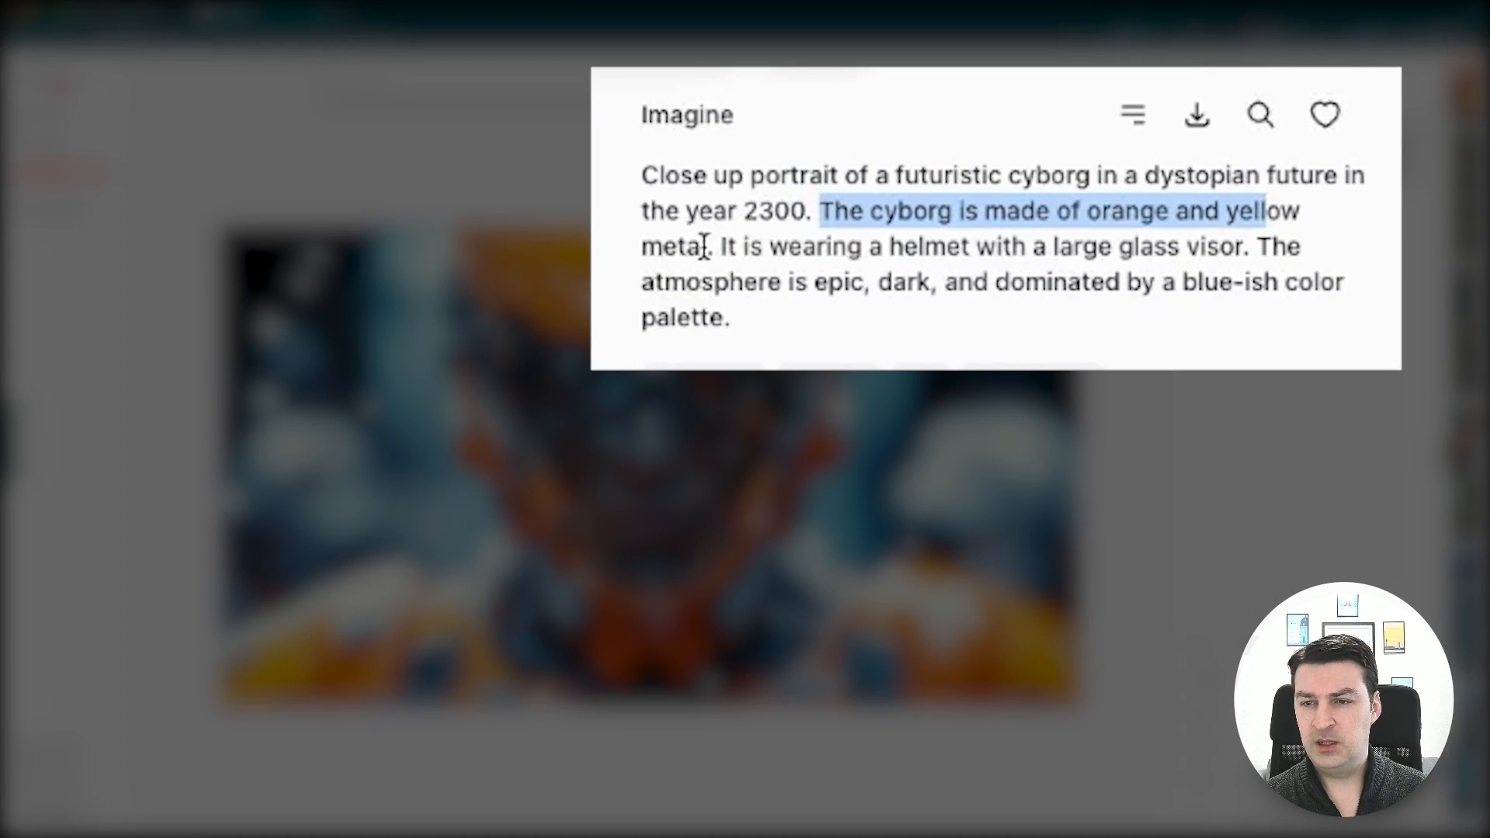
pyautogui.click(722, 247)
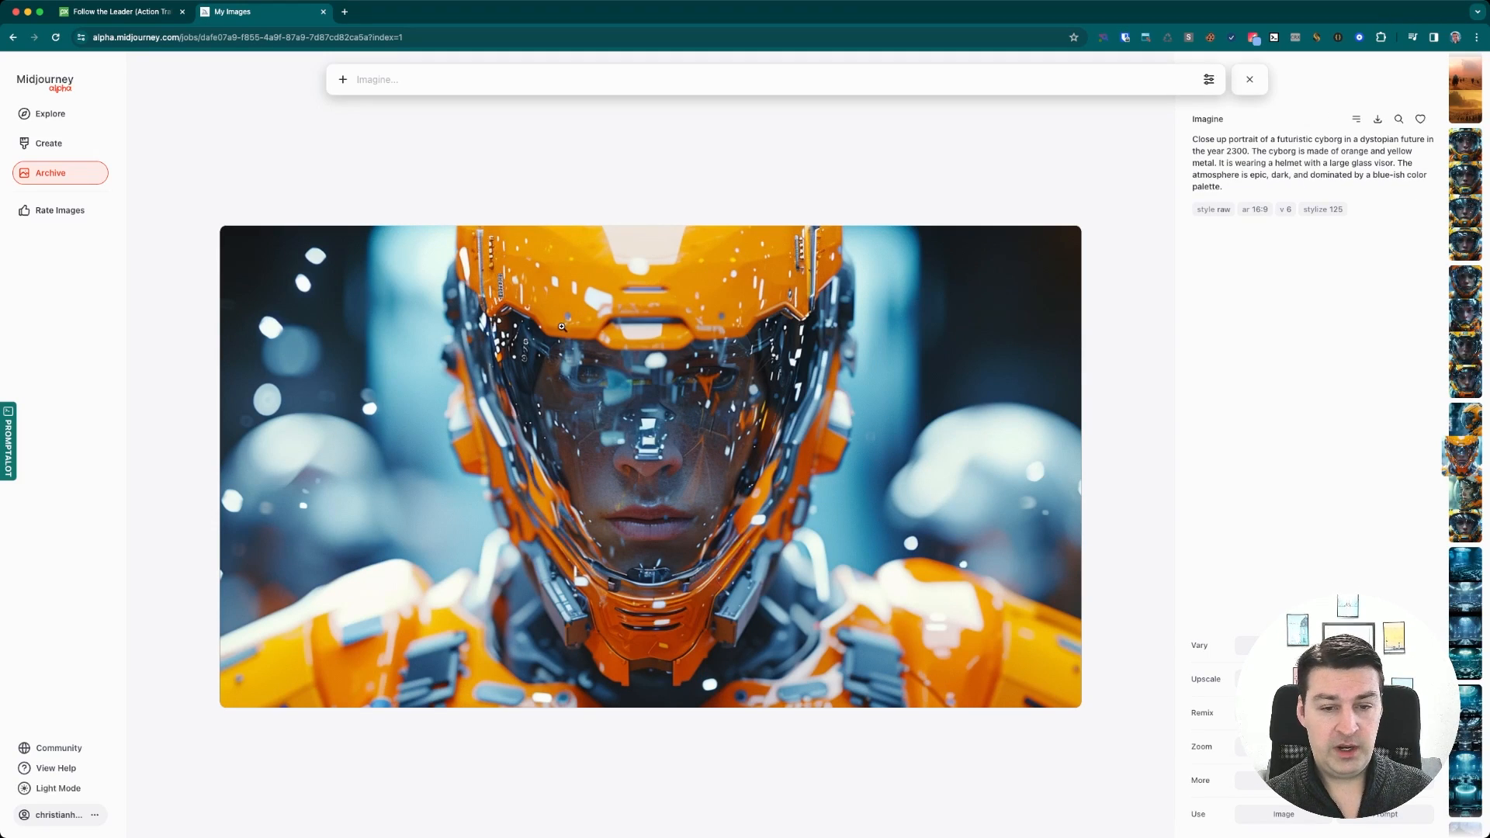
pyautogui.press('Escape')
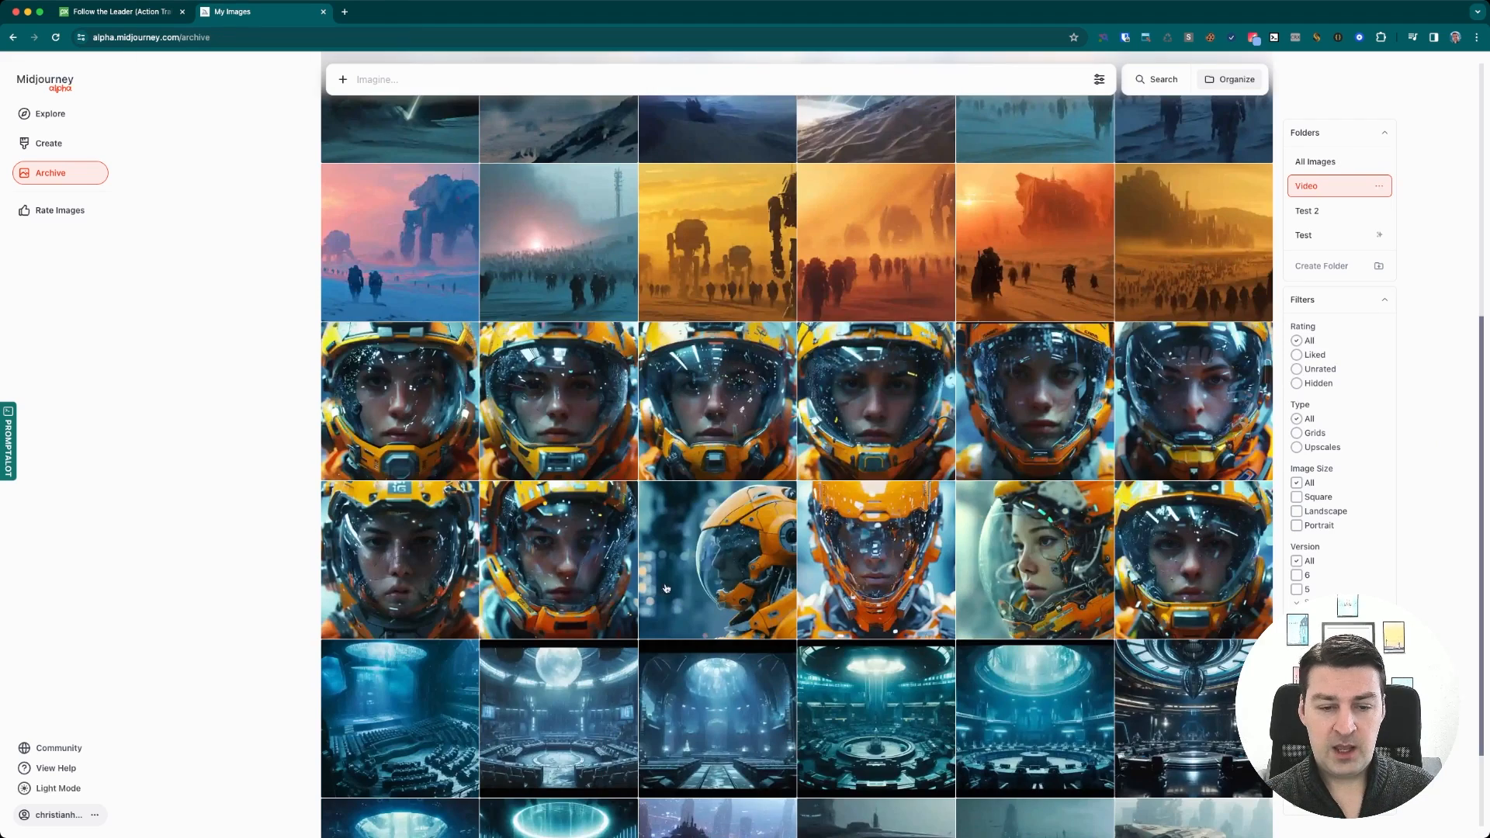
pyautogui.click(714, 559)
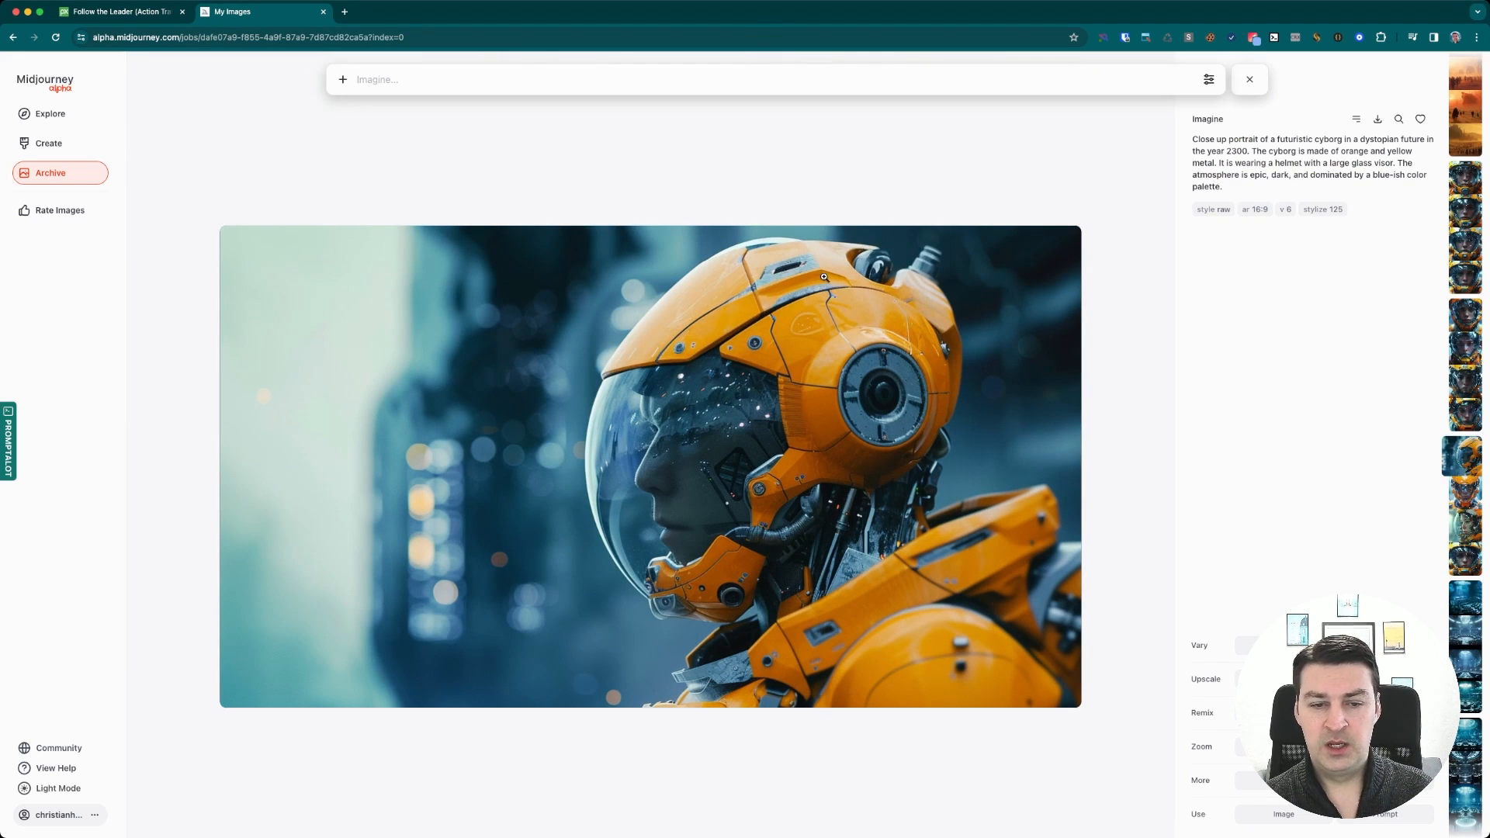
pyautogui.press('Escape')
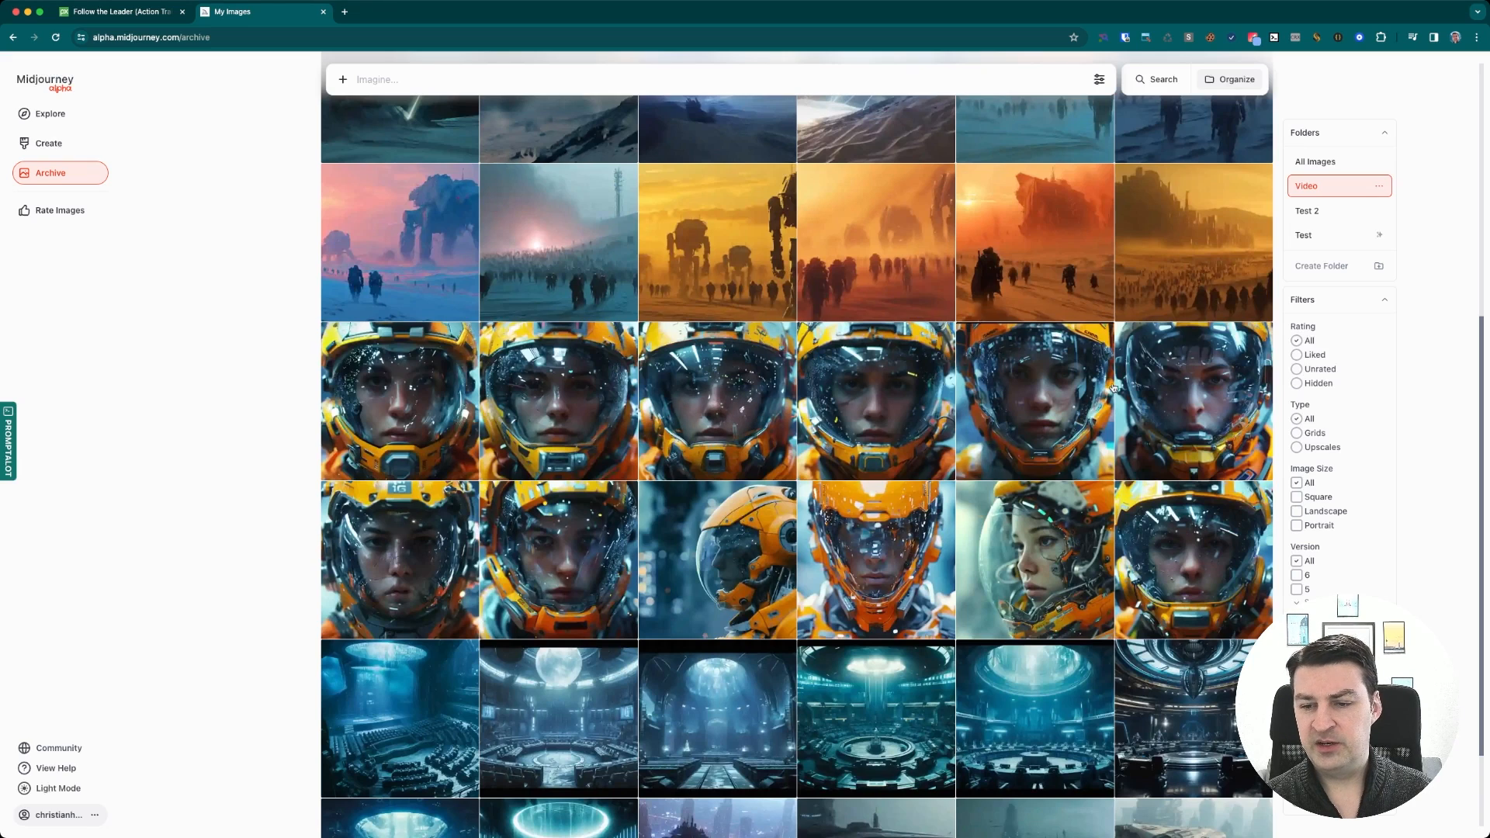
# Browse the desert cyborg army images one by one, viewing them at full size
pyautogui.scroll(5, 903, 419)
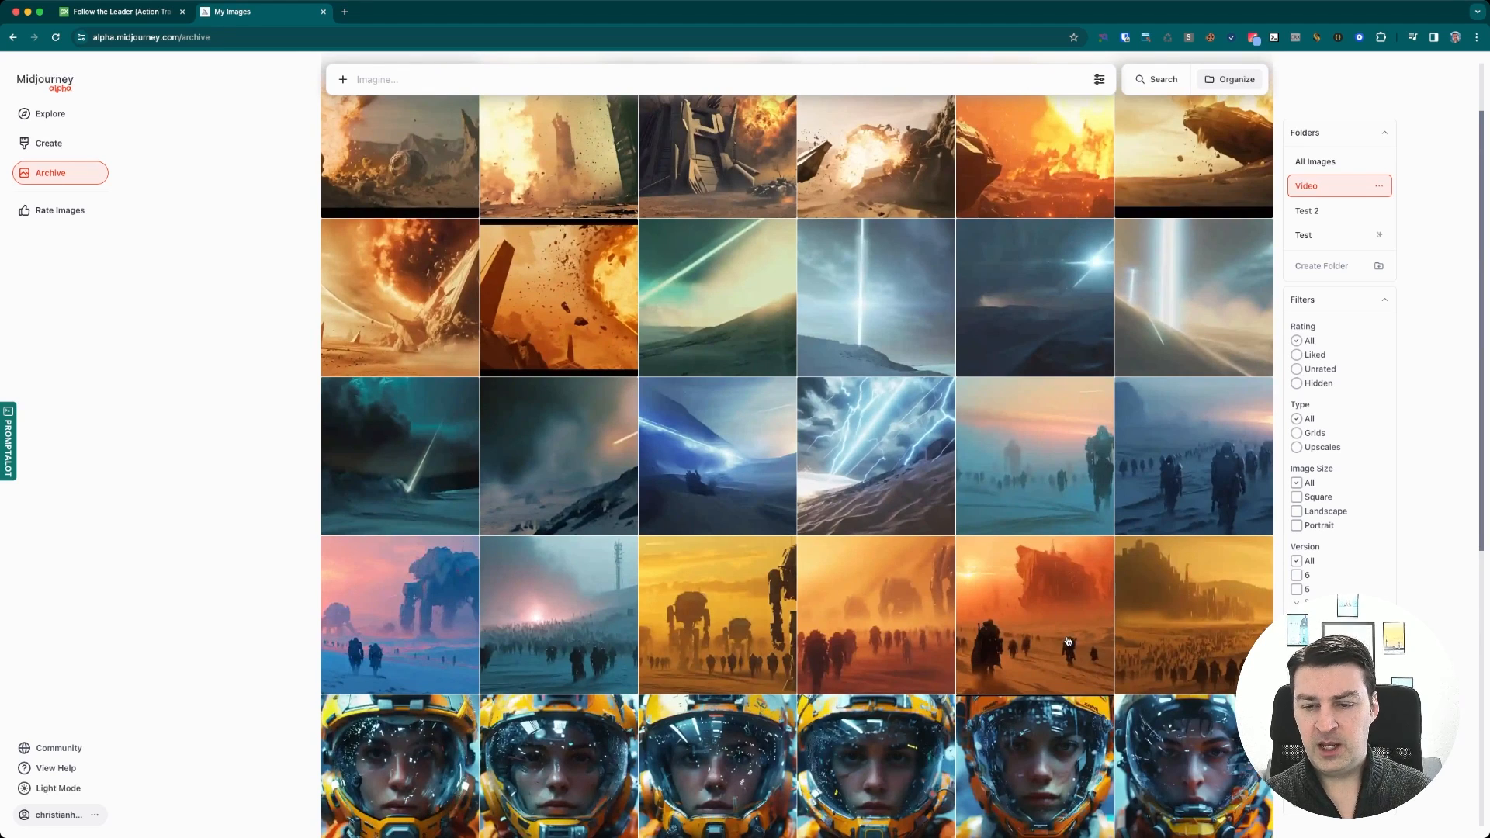
pyautogui.click(1160, 632)
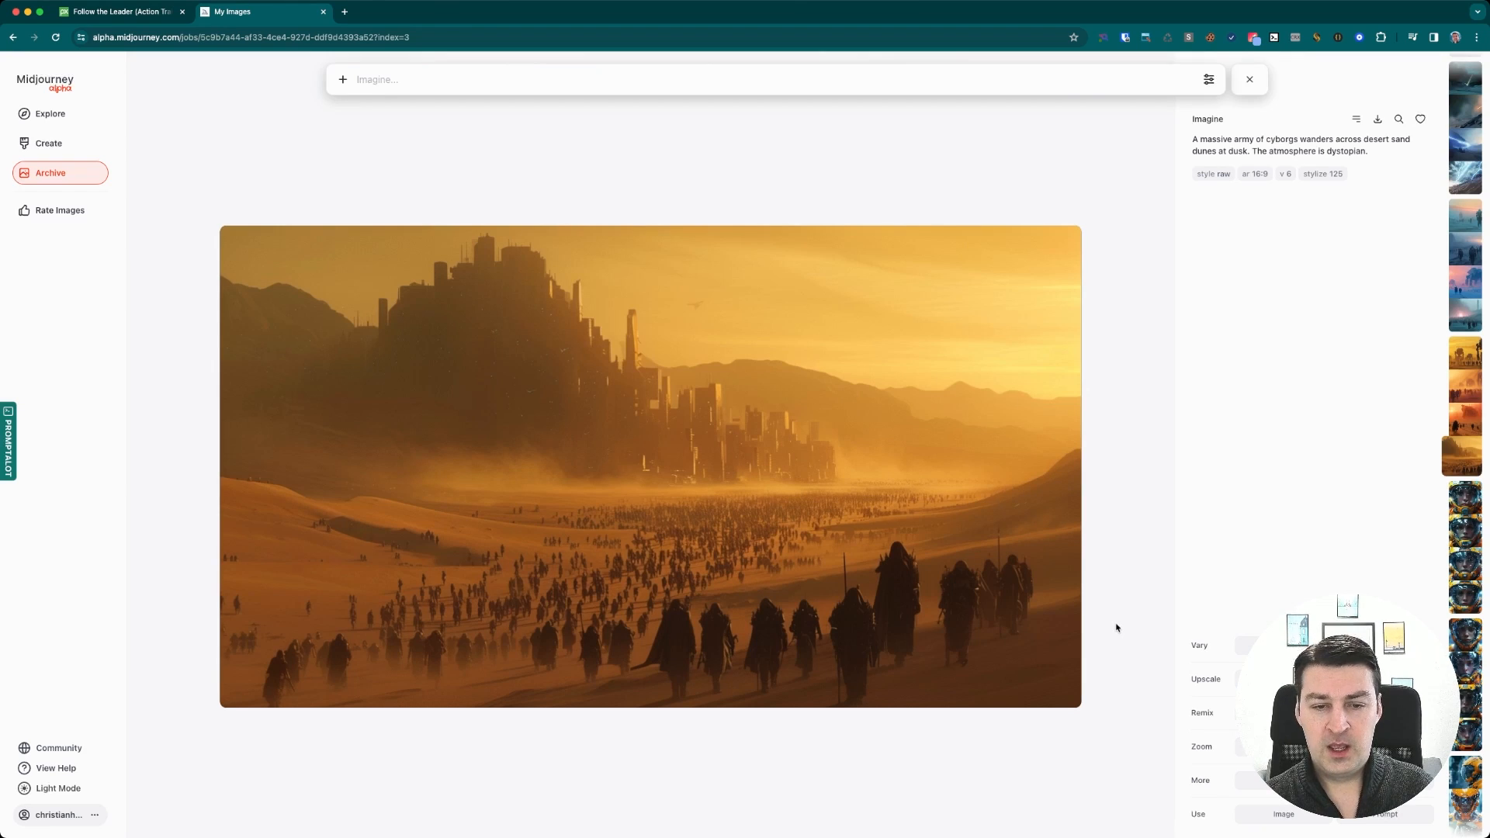
pyautogui.press('Left')
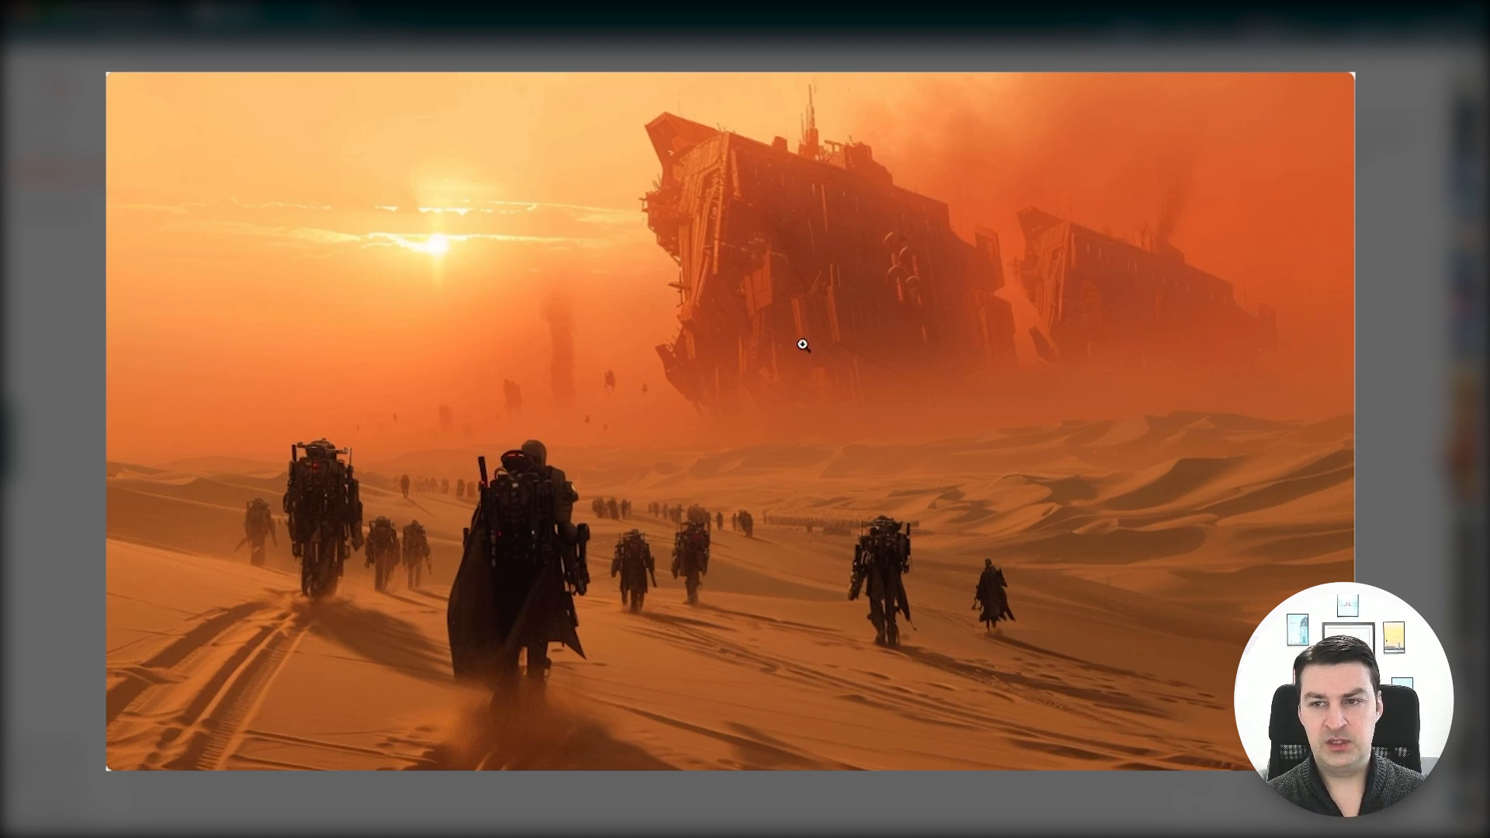
pyautogui.press('Escape')
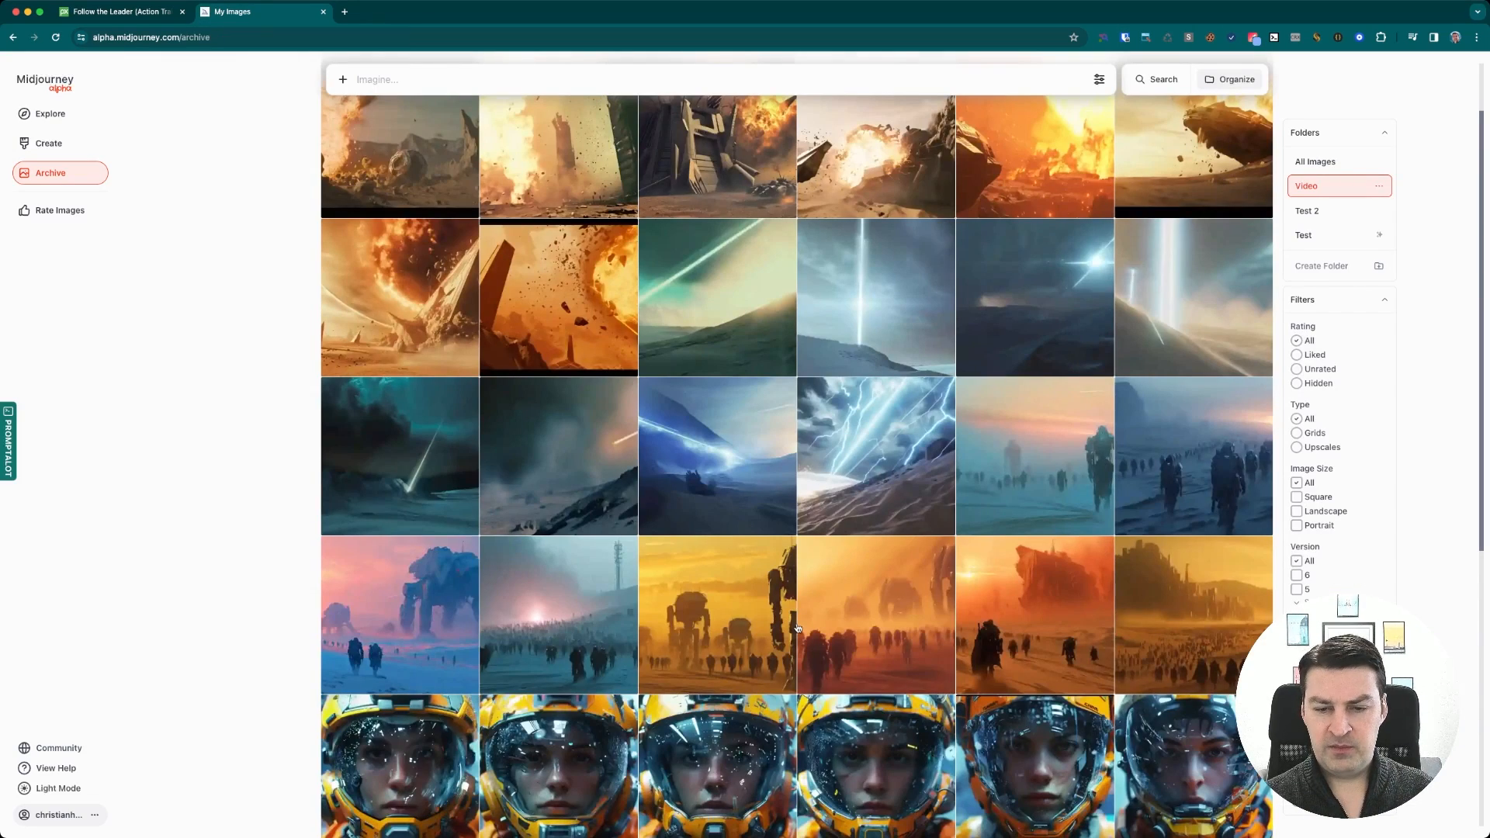
pyautogui.click(841, 596)
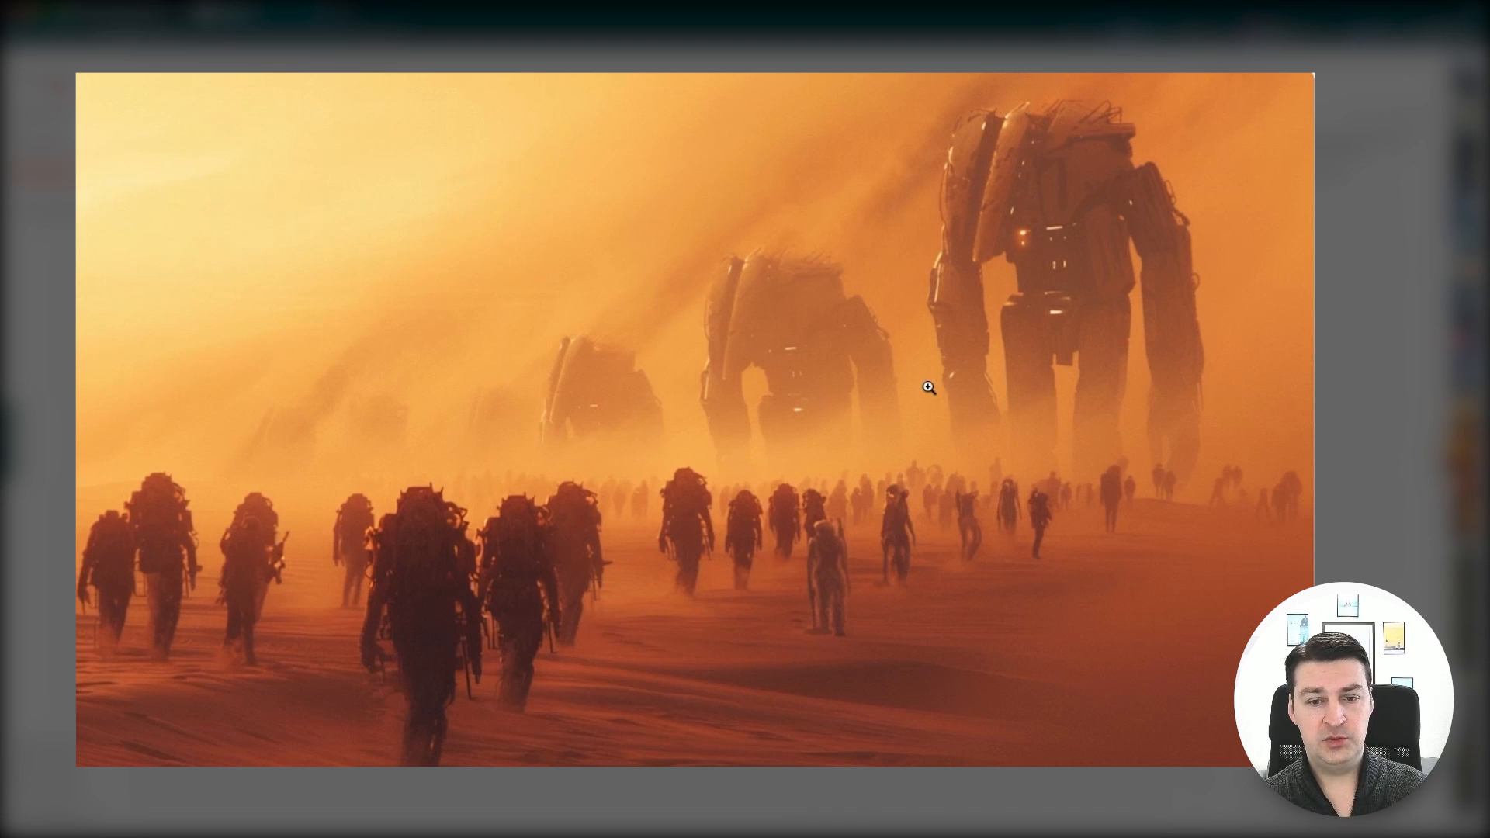
pyautogui.press('Escape')
pyautogui.press('Escape')
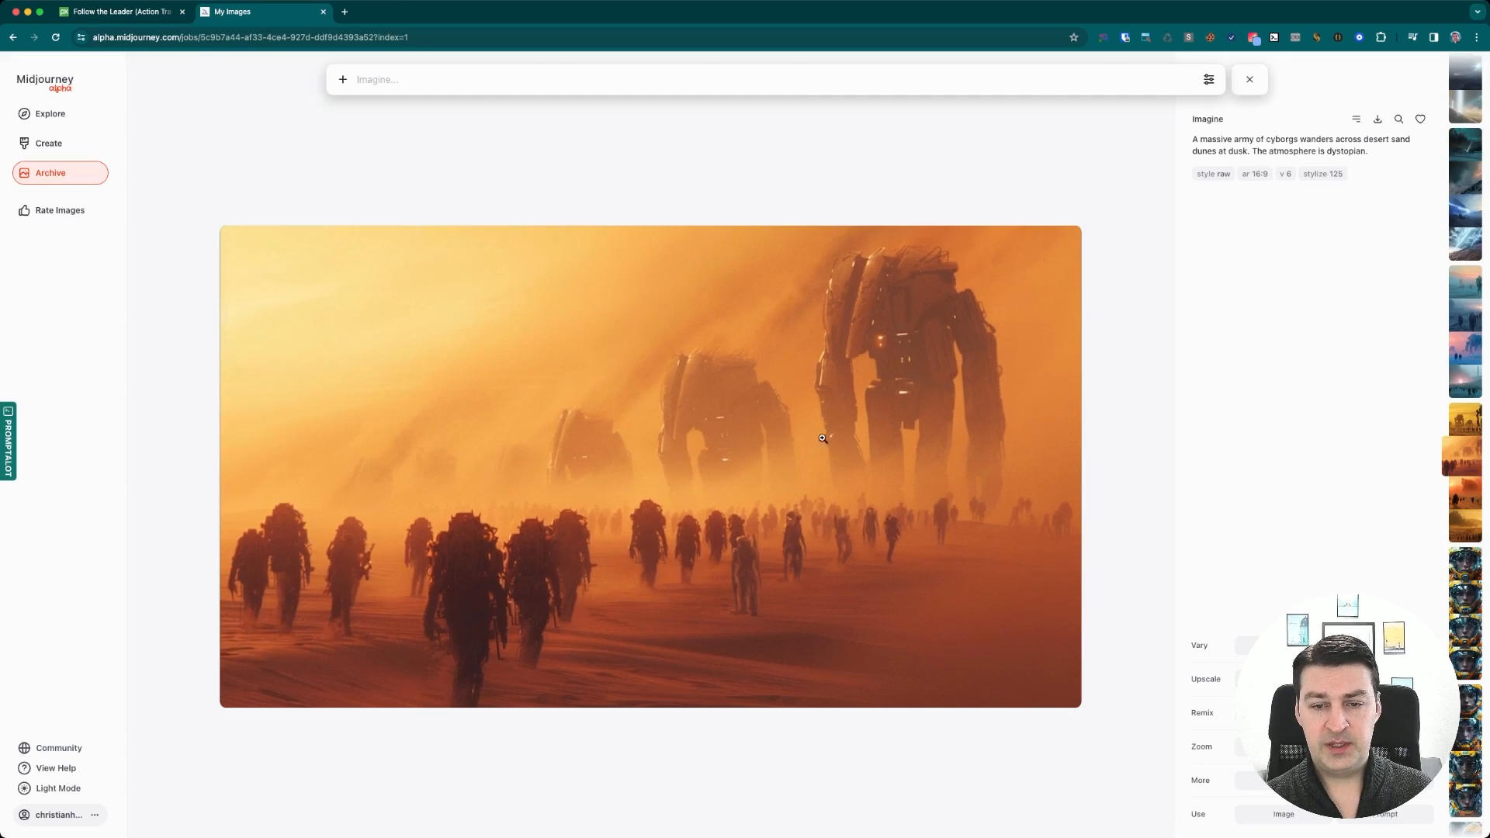
pyautogui.click(714, 614)
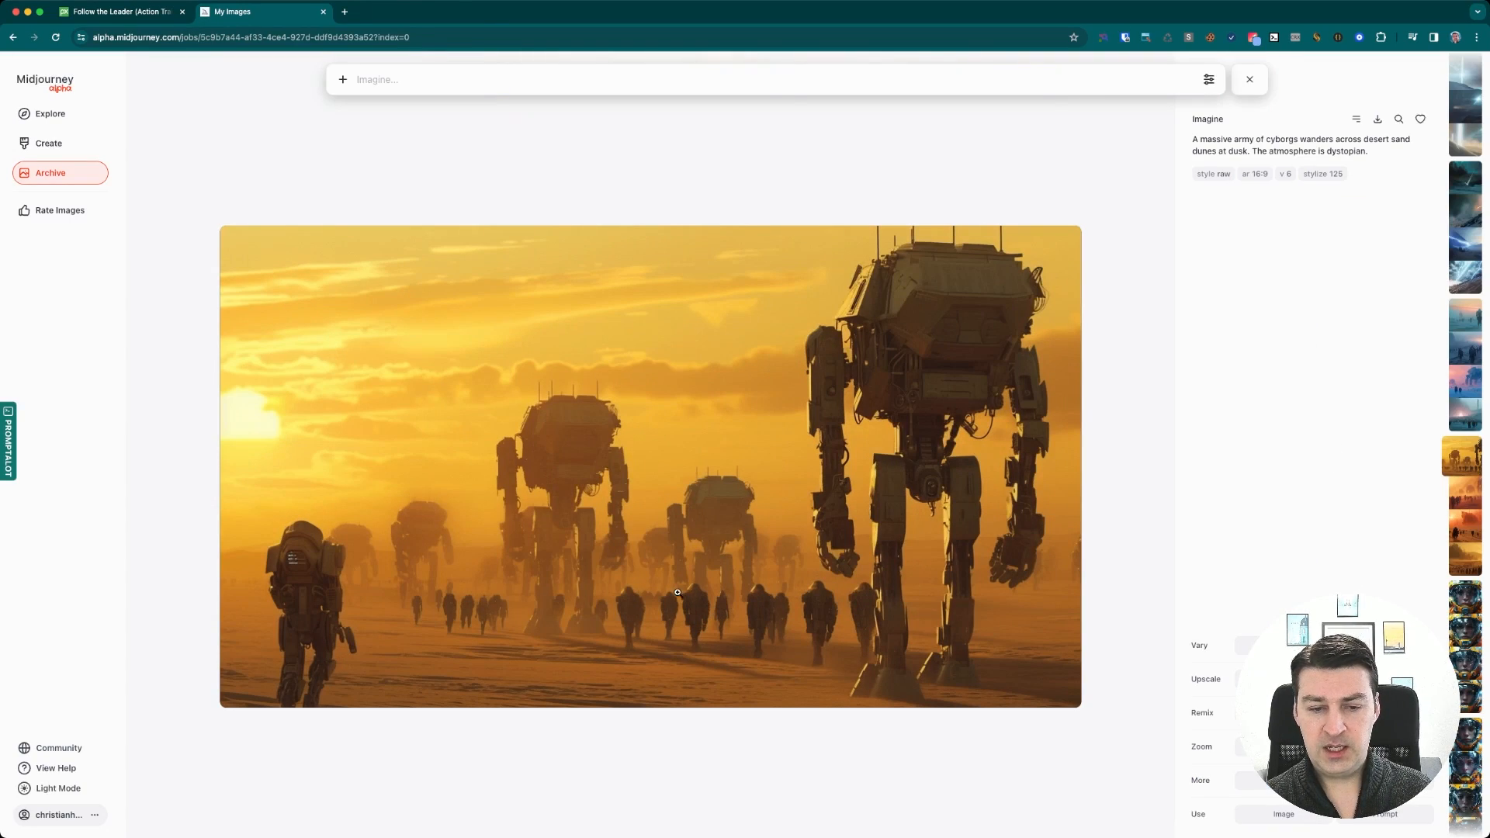
pyautogui.press('Escape')
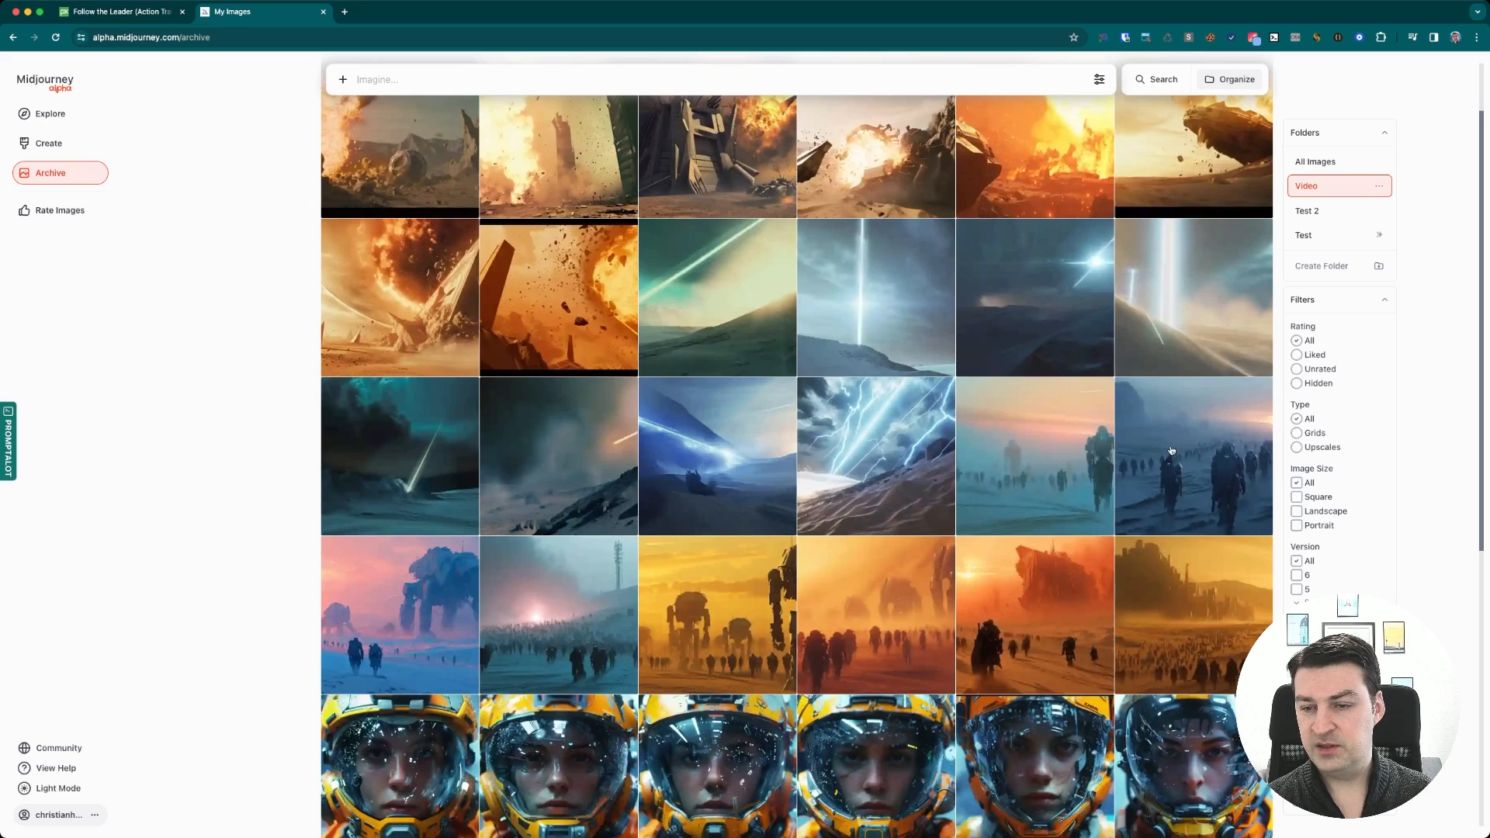
# Browse the blue-toned snowy cyborg army images and their prompt
pyautogui.click(546, 603)
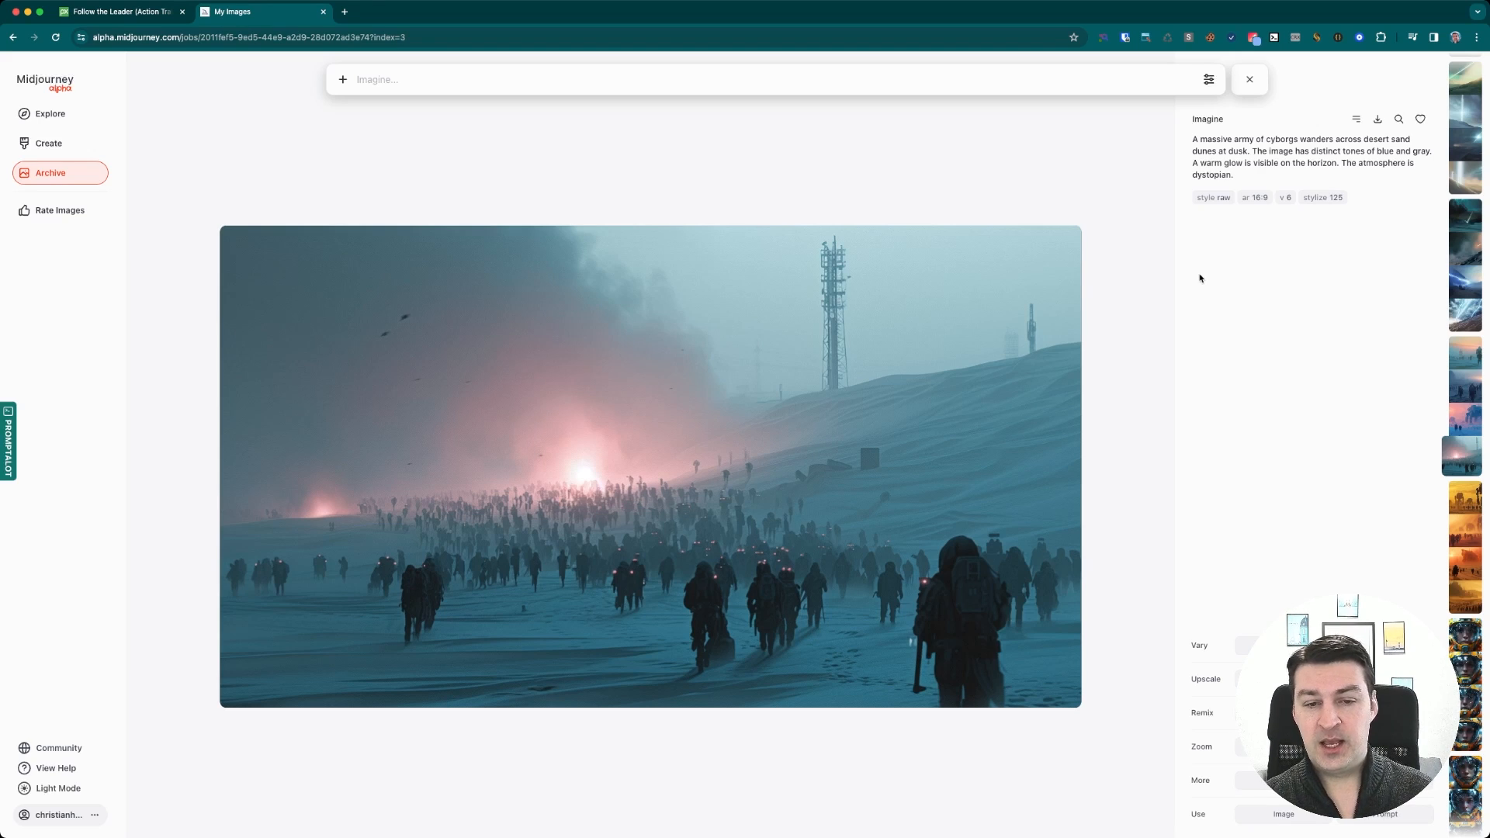
pyautogui.press('Escape')
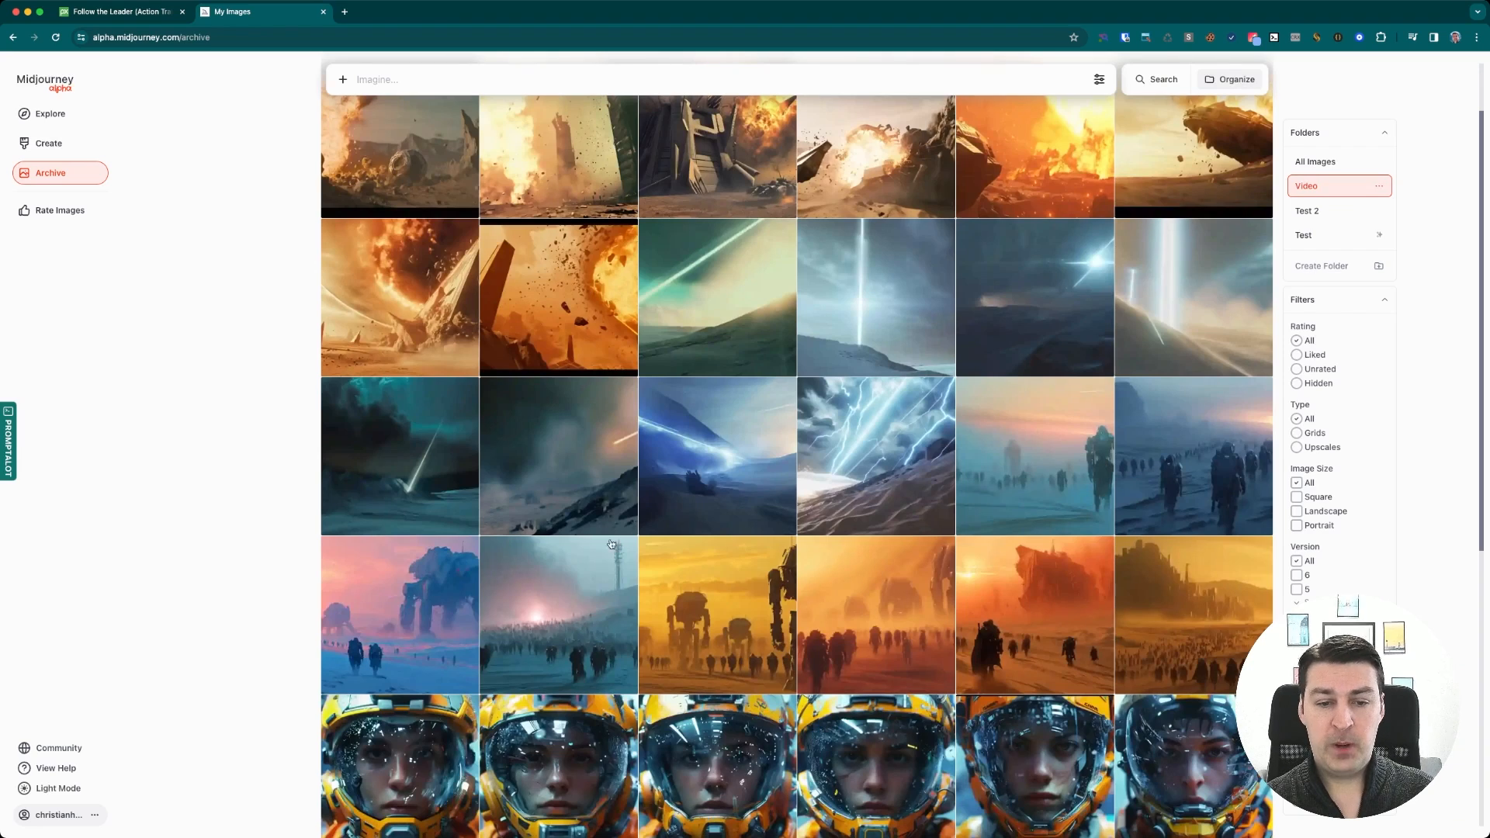
pyautogui.click(405, 616)
pyautogui.press('Left')
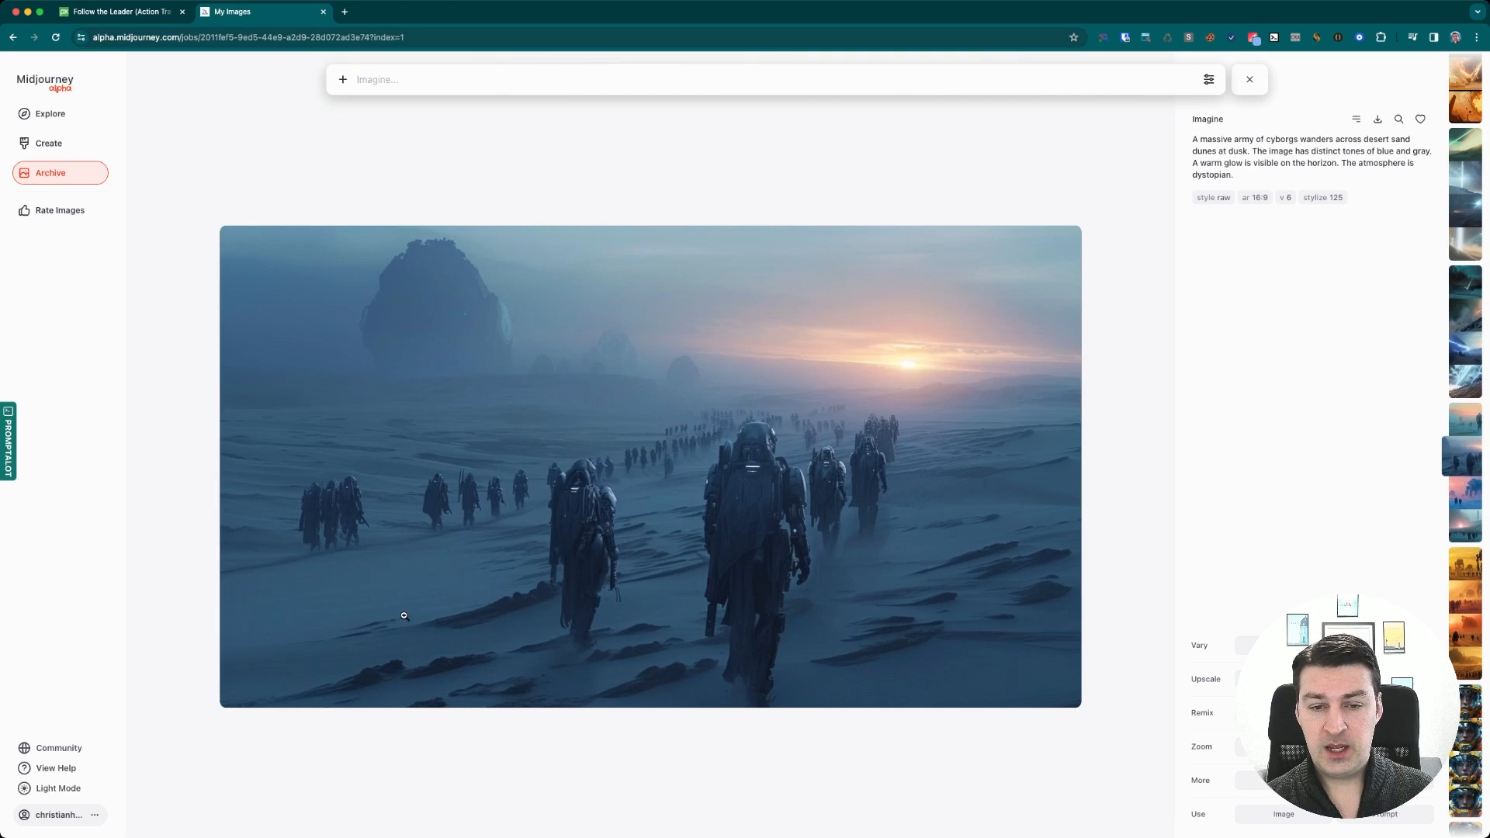
pyautogui.press('Left')
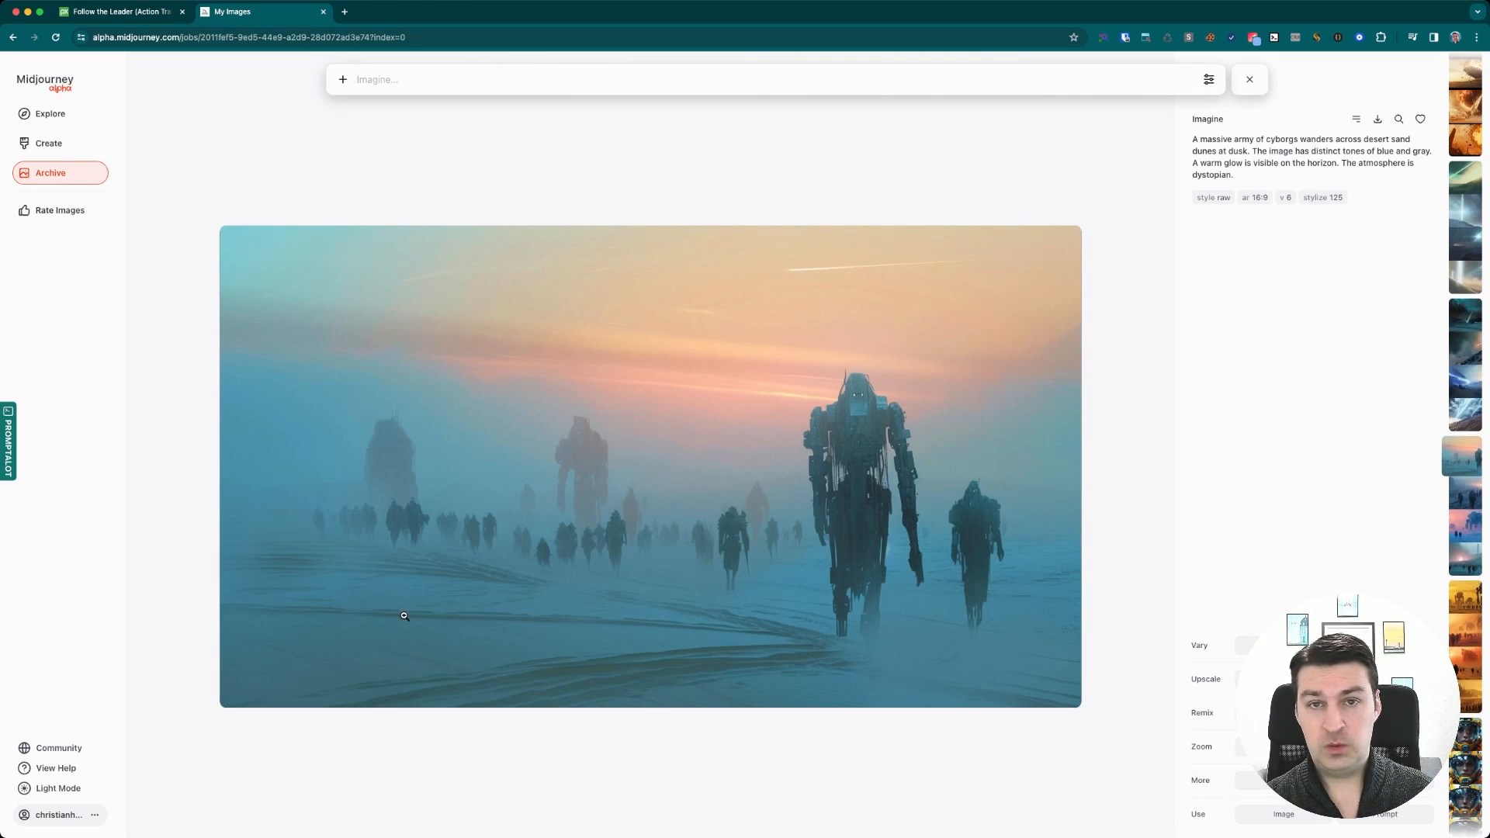
pyautogui.press('Escape')
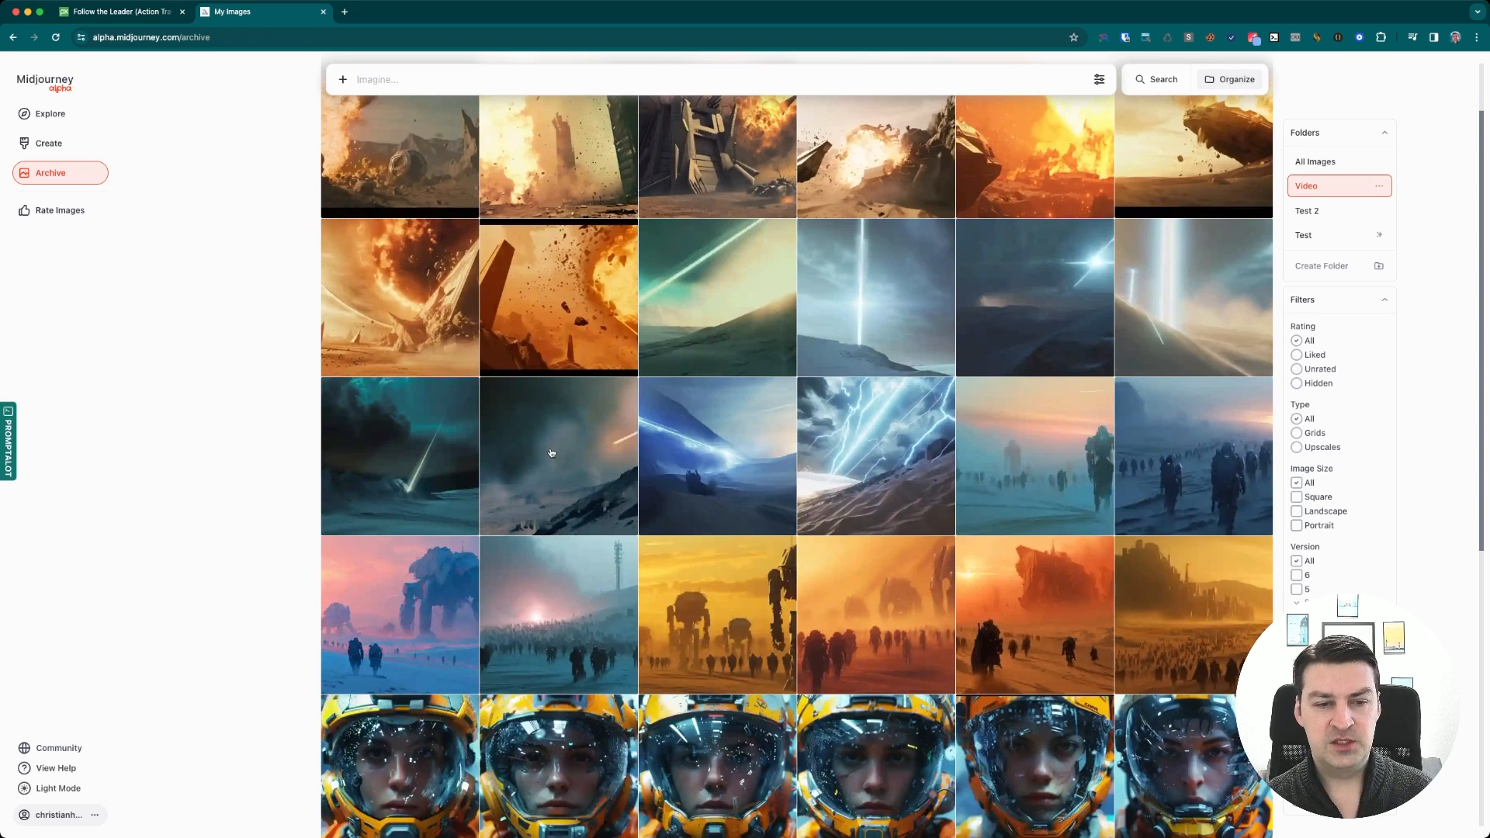
# View the laser beam and light beam images at full size
pyautogui.click(578, 459)
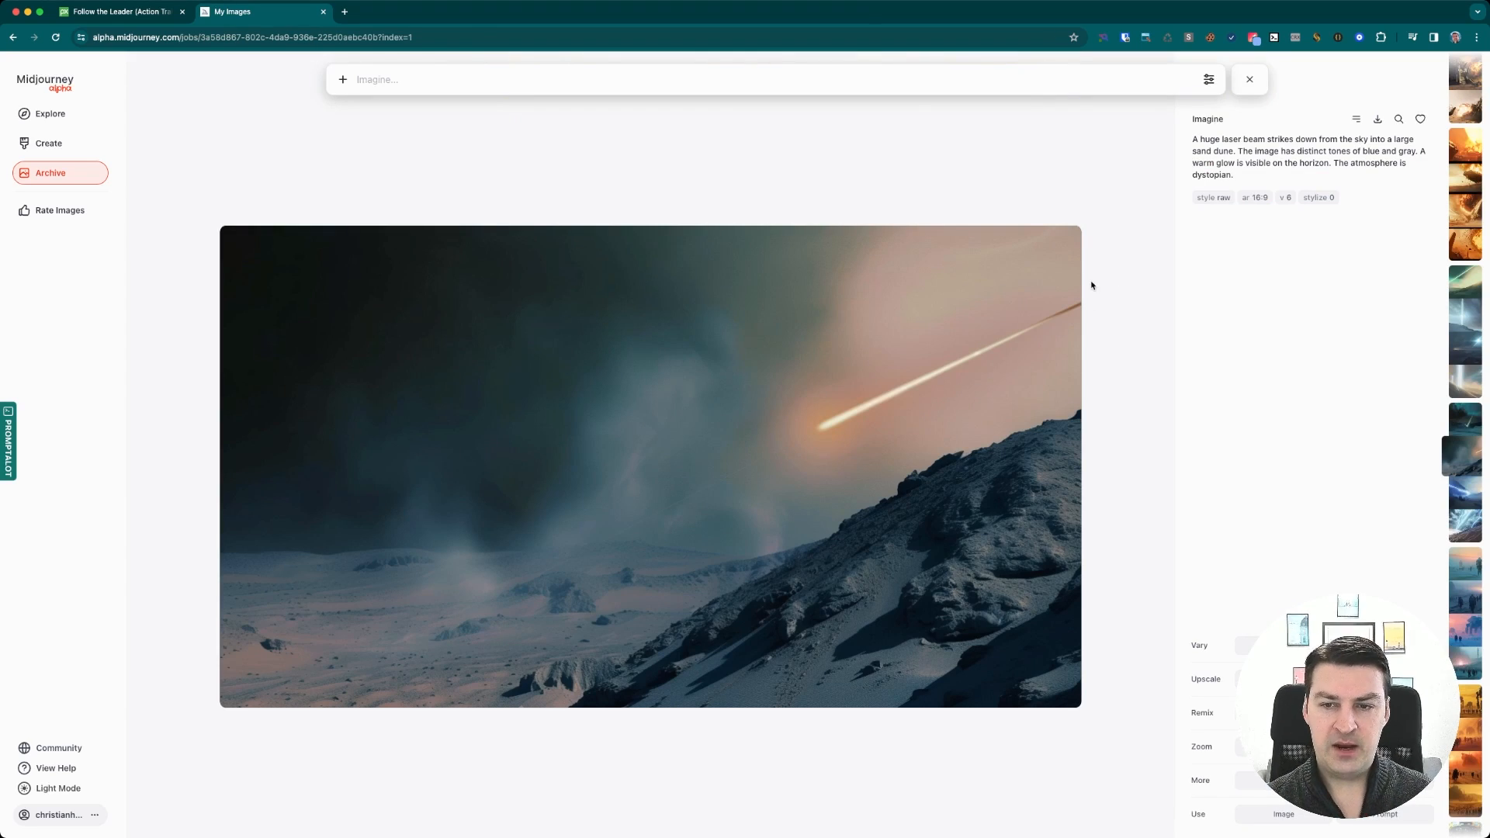
pyautogui.click(1069, 310)
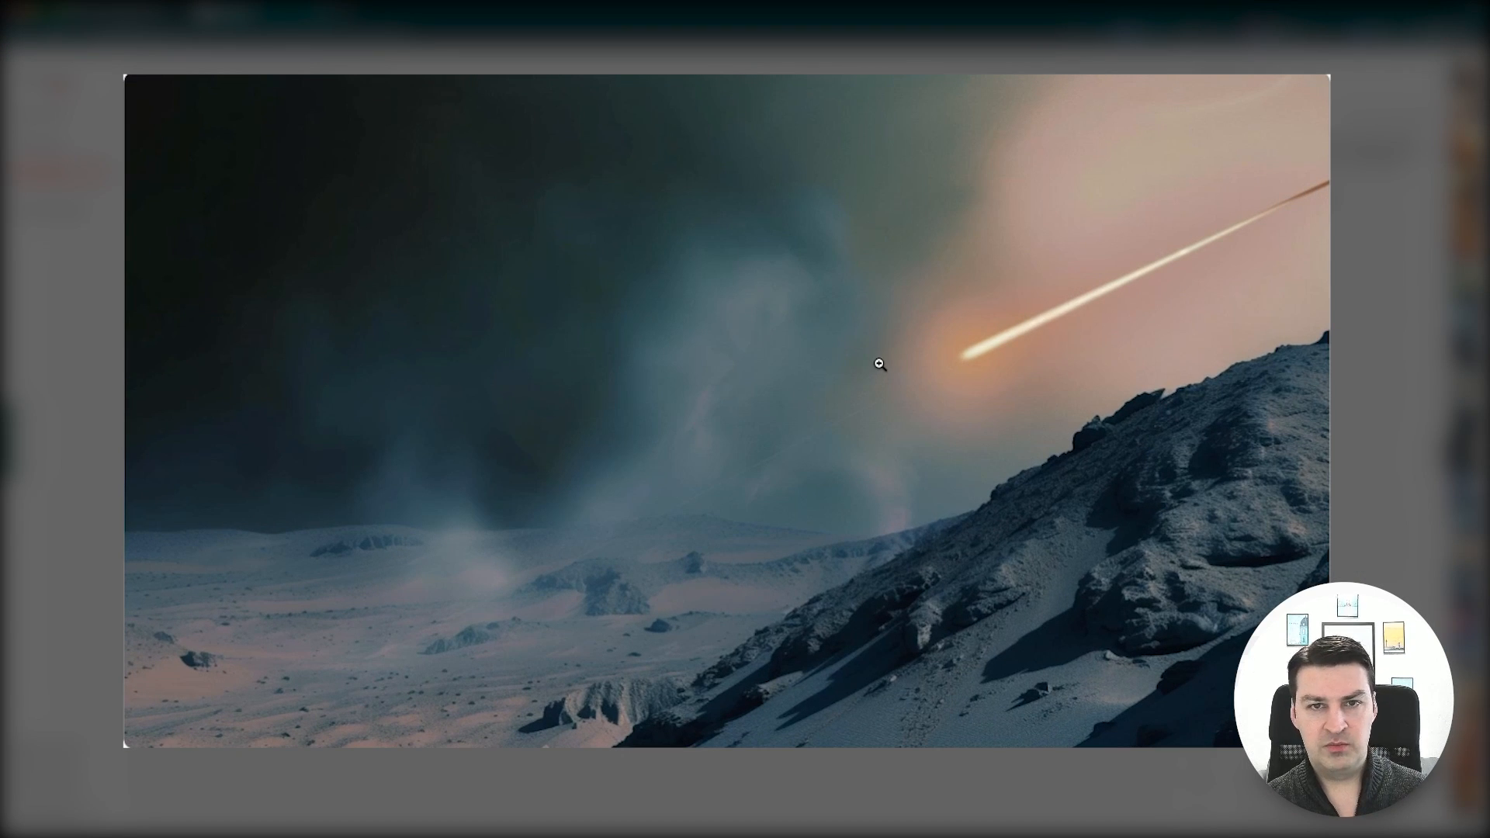
pyautogui.click(535, 561)
pyautogui.press('Escape')
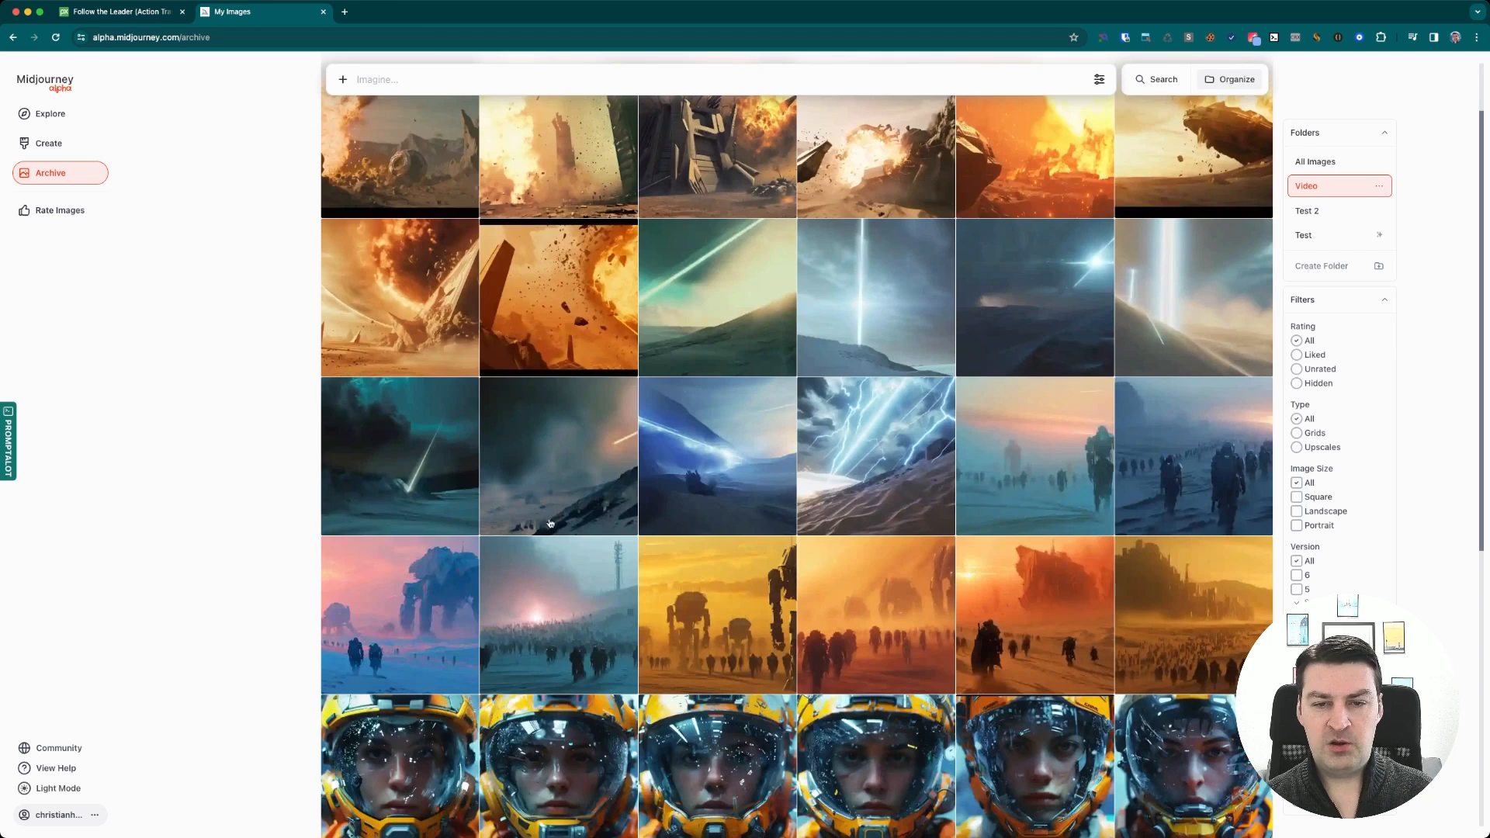
pyautogui.click(877, 302)
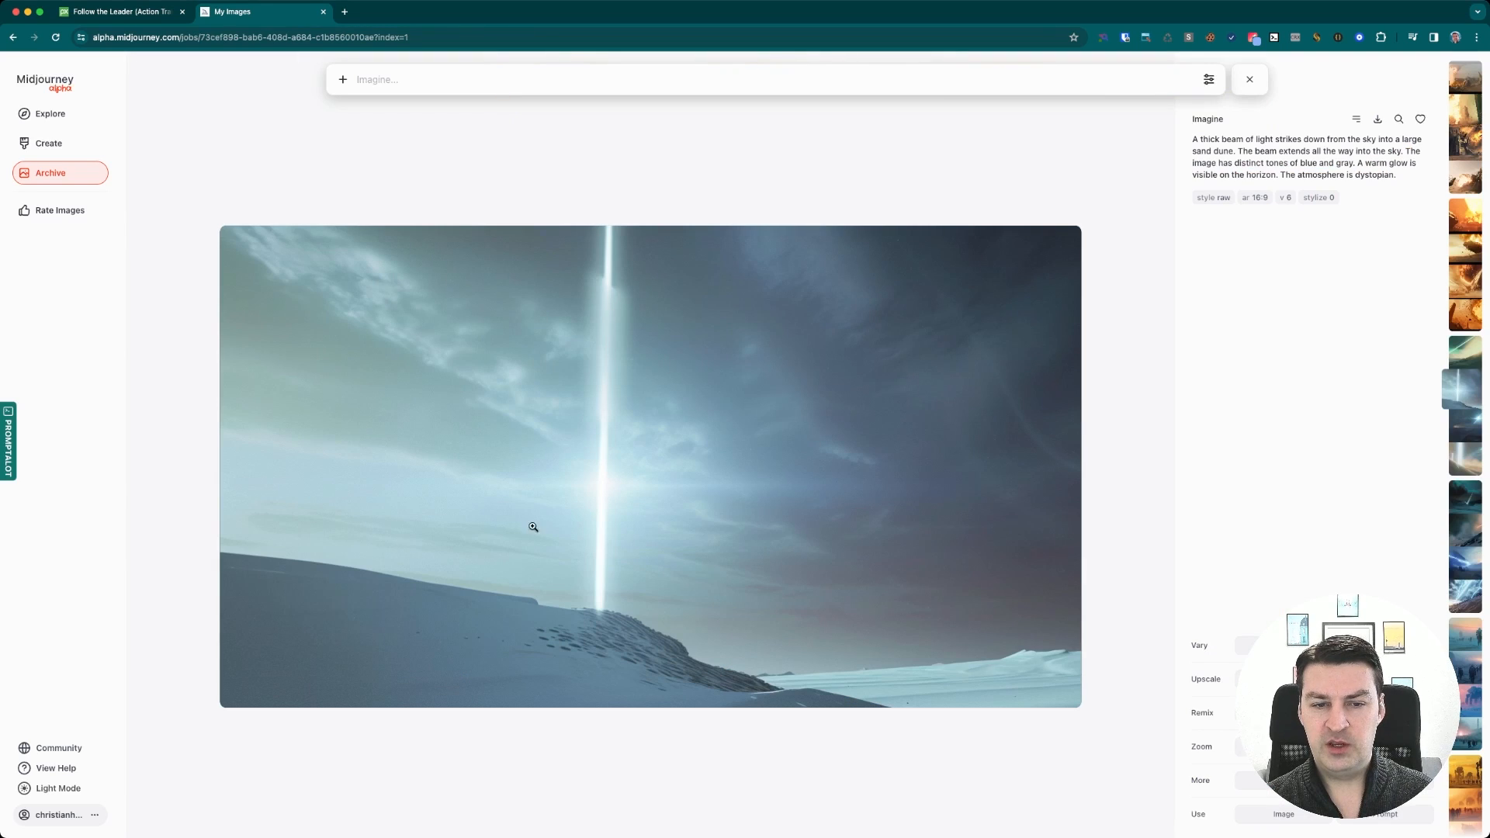
pyautogui.click(610, 531)
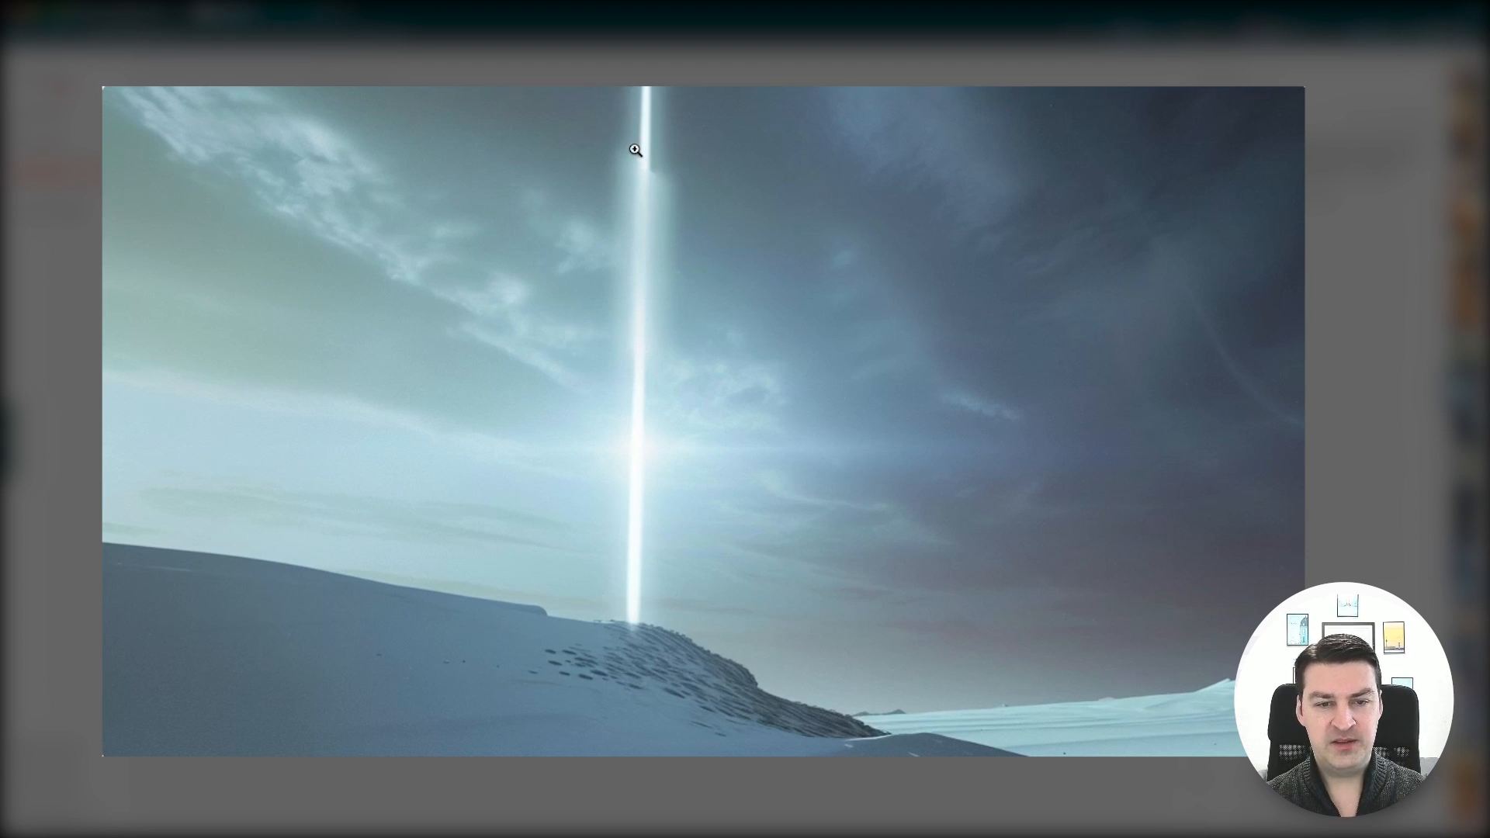
pyautogui.press('Escape')
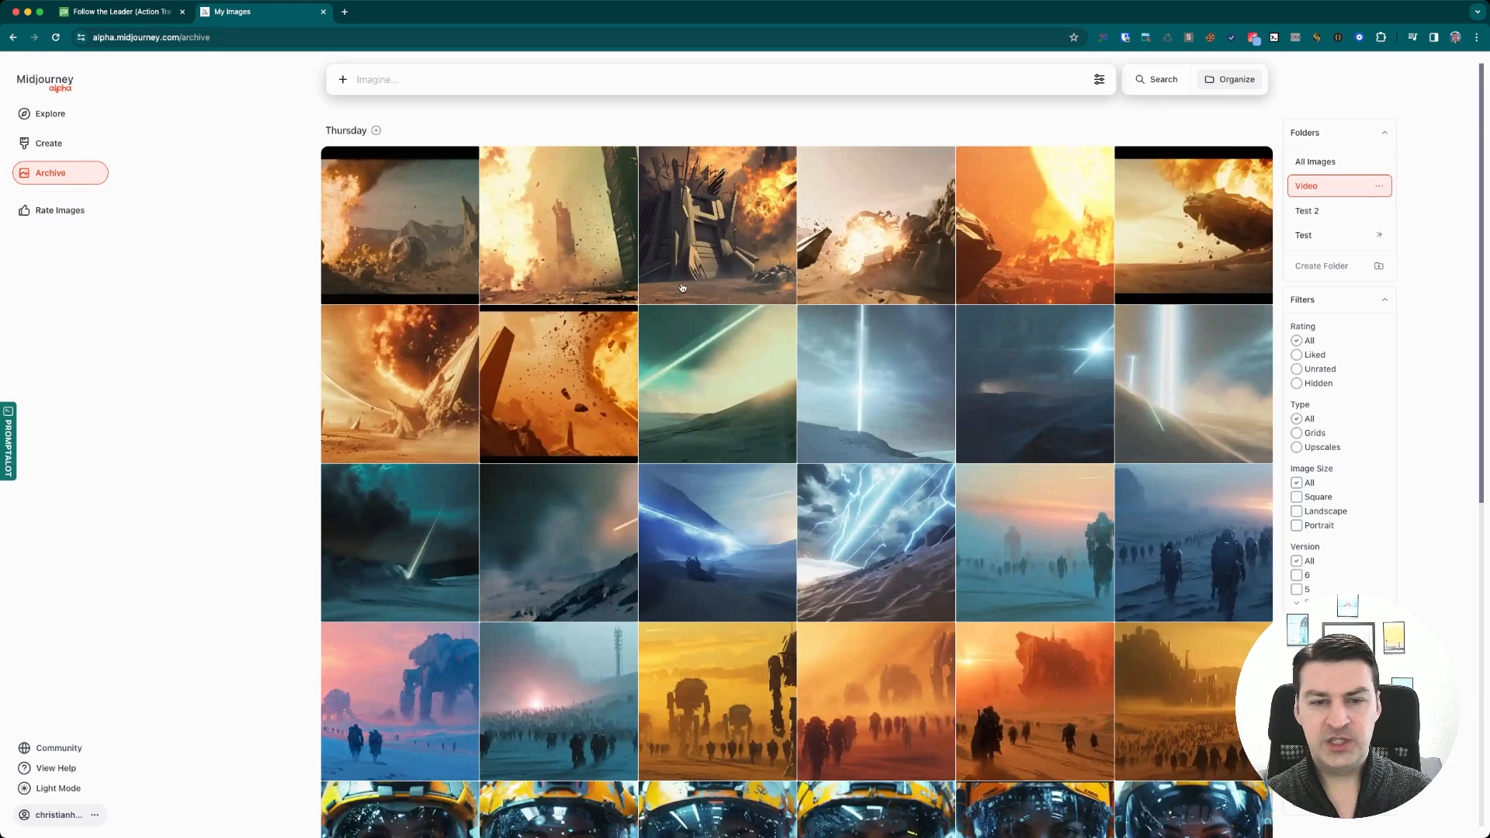
# View the spaceship crash and burning towers fireball images at full size
pyautogui.click(1152, 228)
pyautogui.click(872, 165)
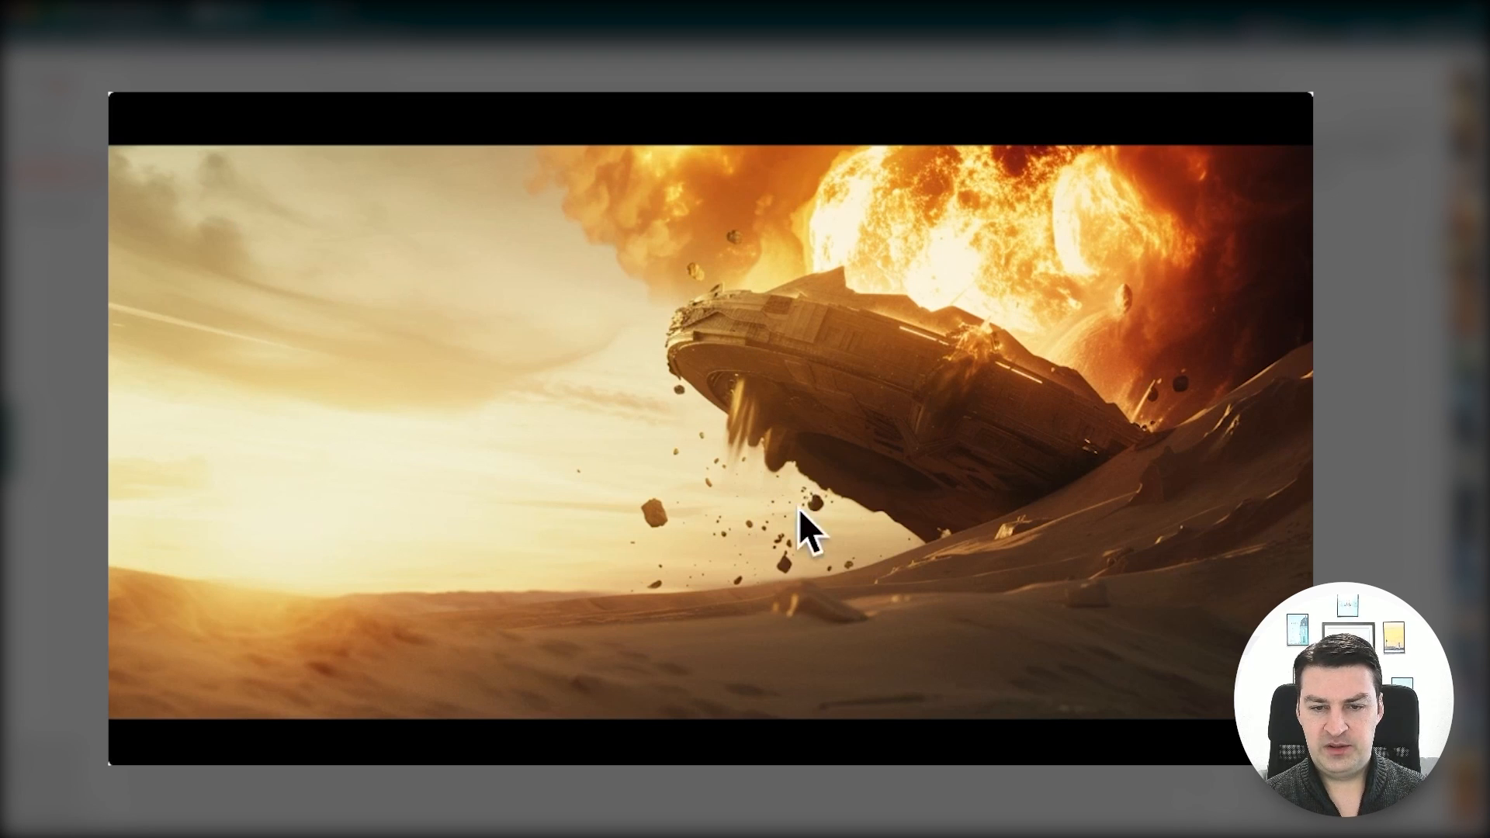
pyautogui.press('Escape')
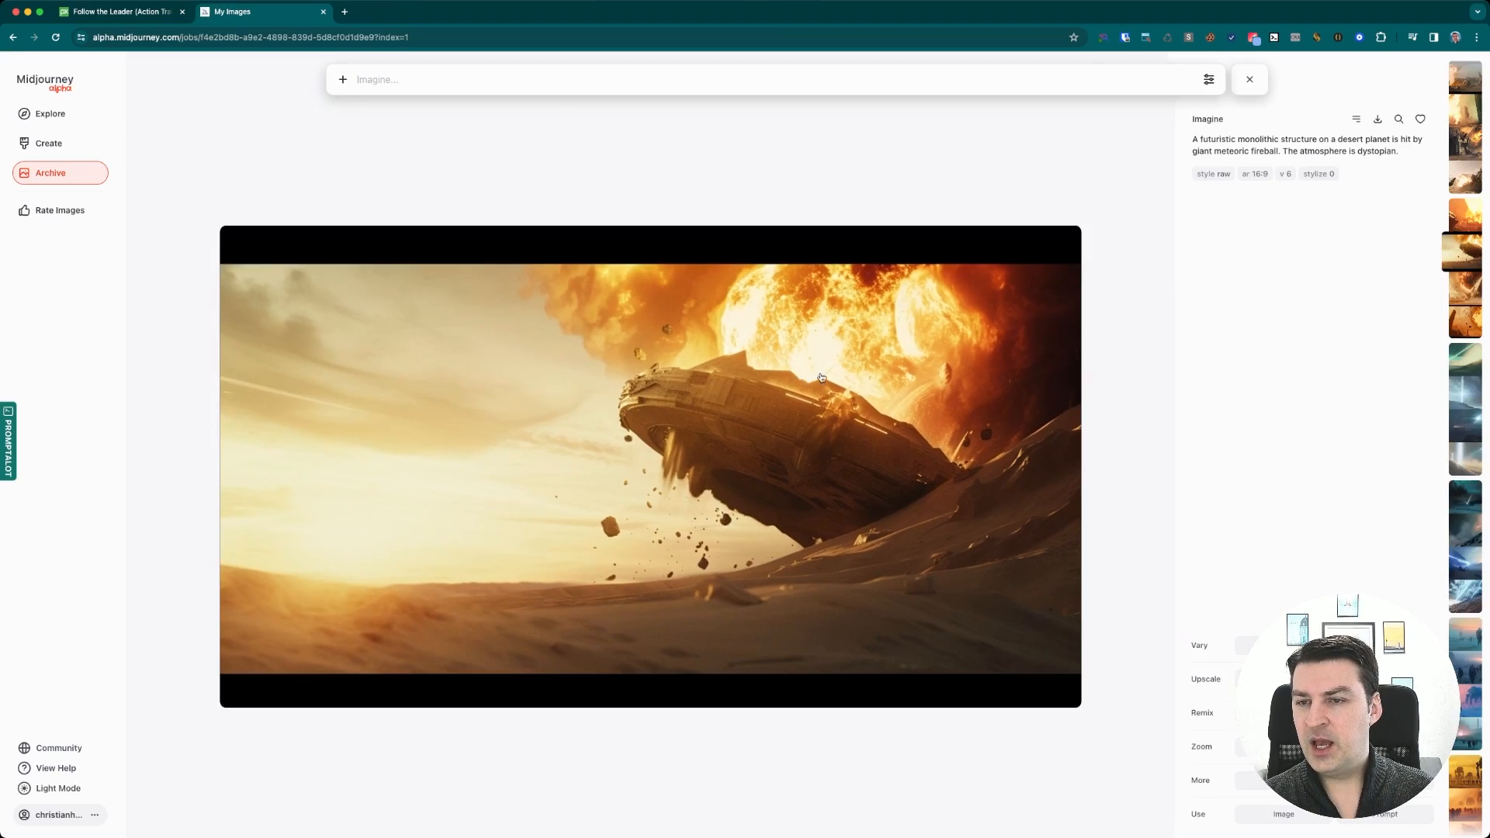
pyautogui.press('Escape')
pyautogui.click(541, 227)
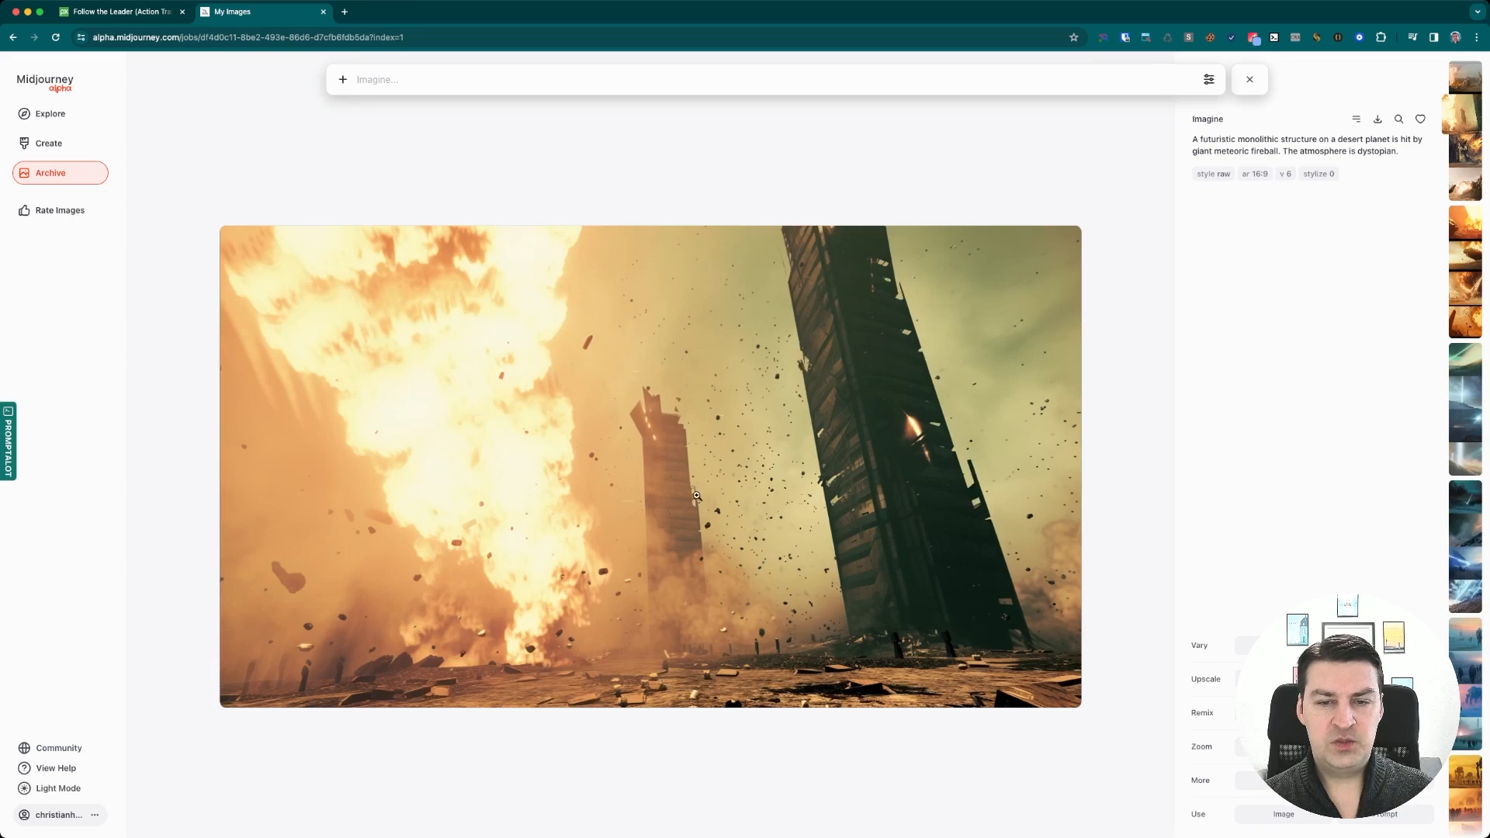
pyautogui.click(481, 640)
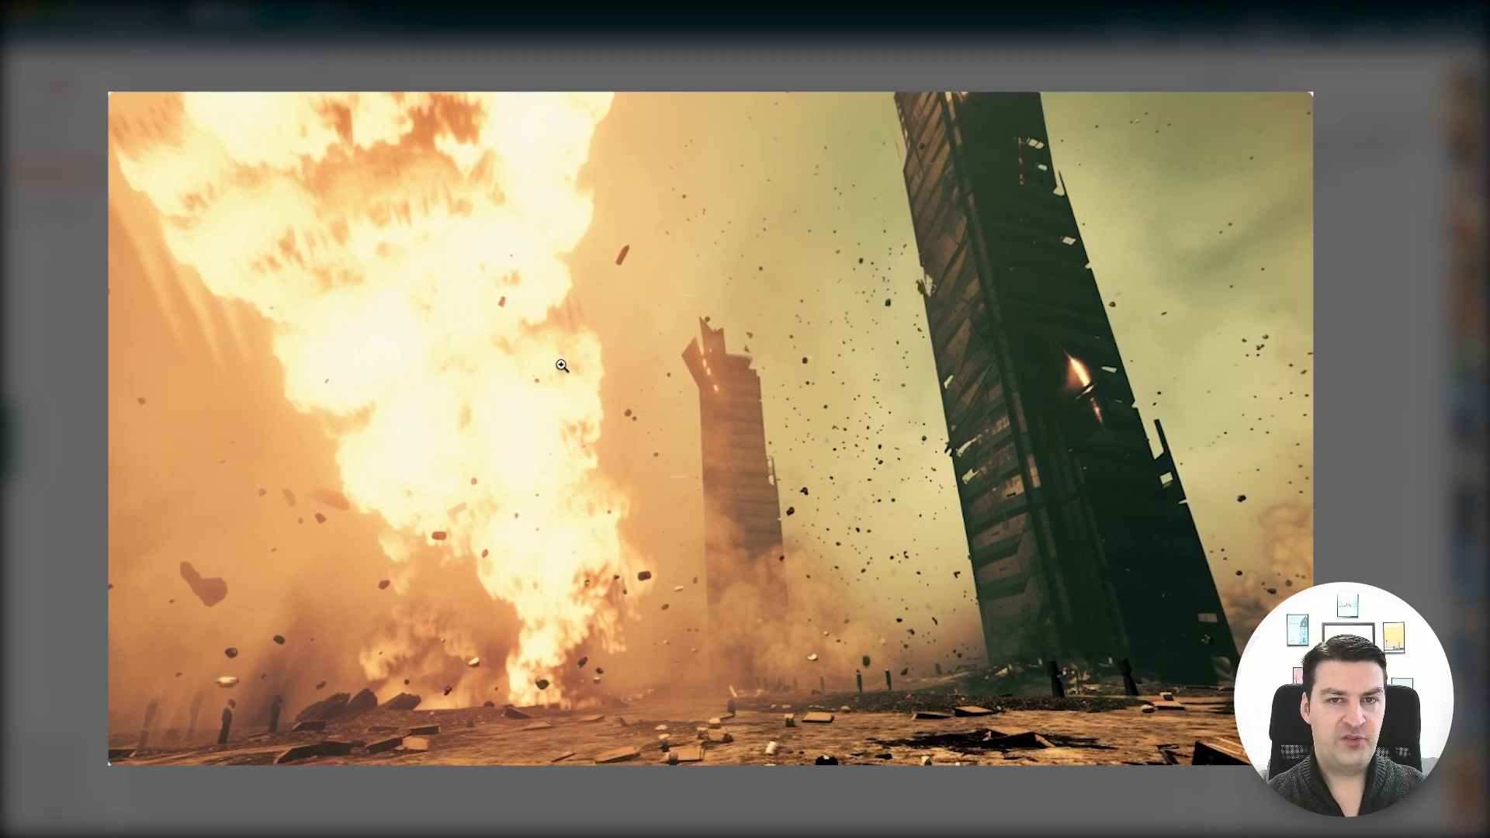
pyautogui.click(1034, 542)
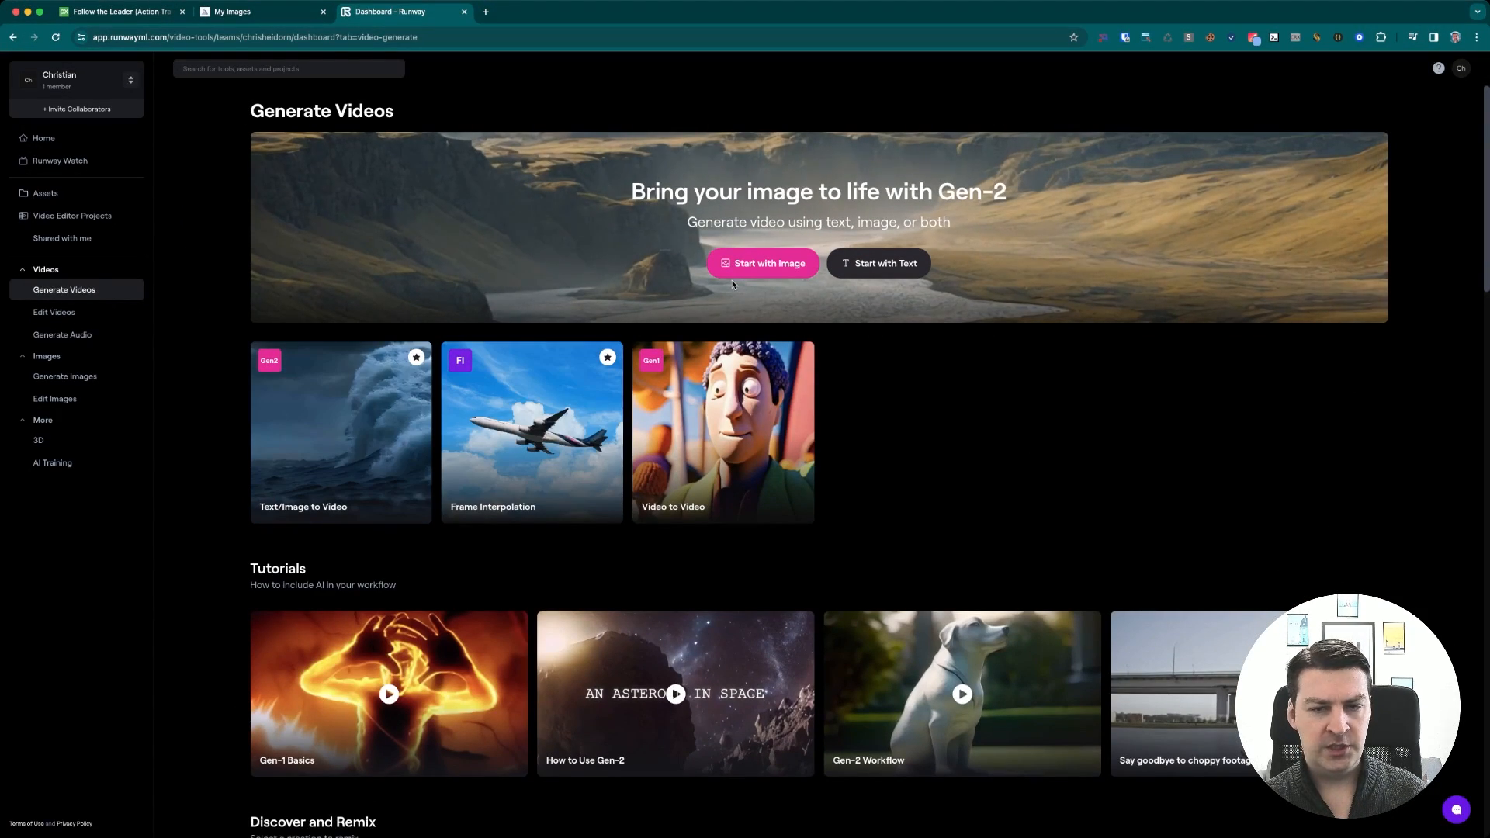
# Start an image-to-video Gen-2 generation and upload the orange helmet cyborg portrait as the start image
pyautogui.click(767, 265)
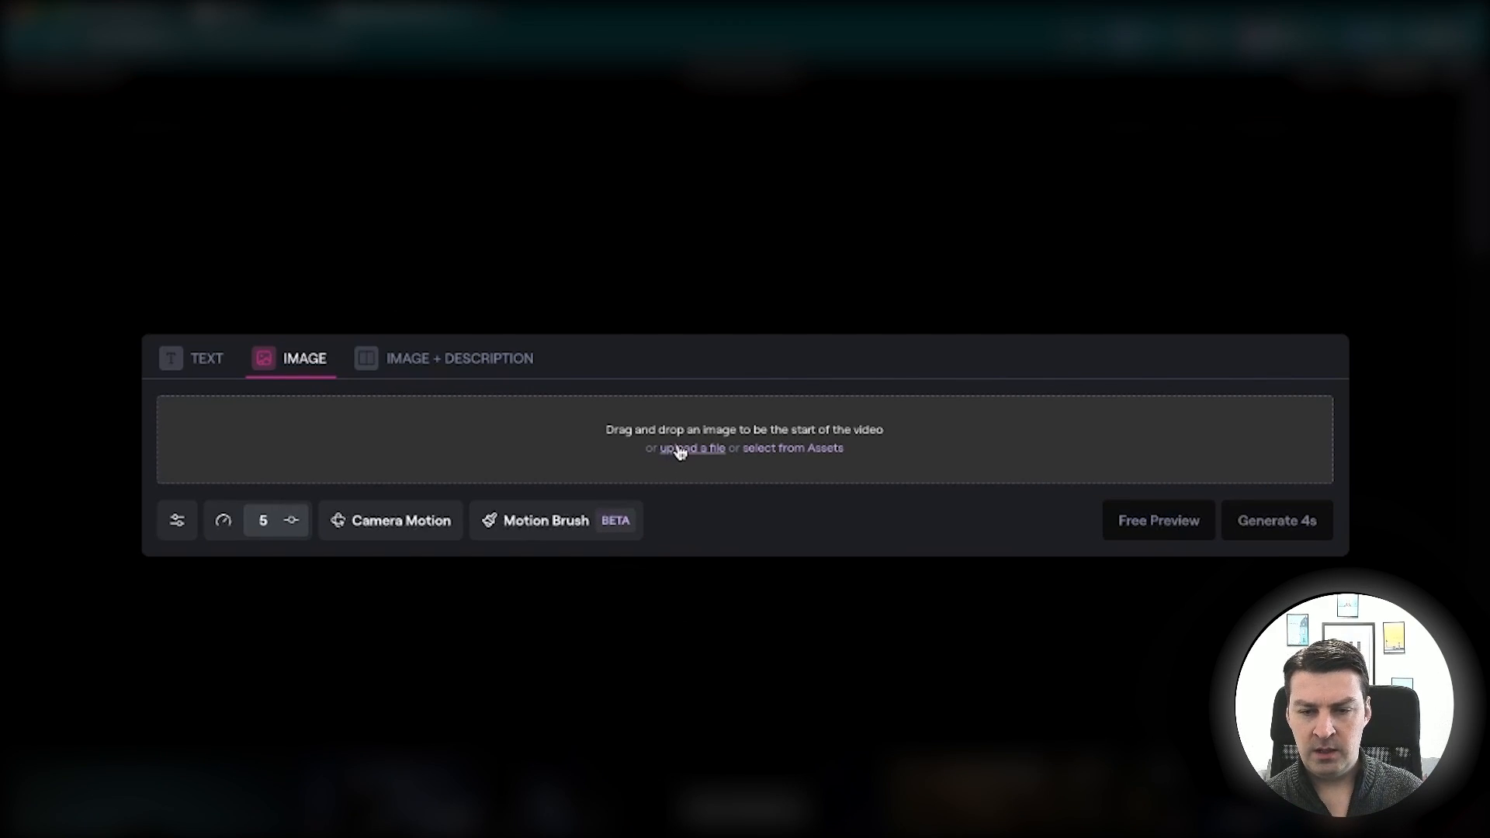
pyautogui.click(681, 449)
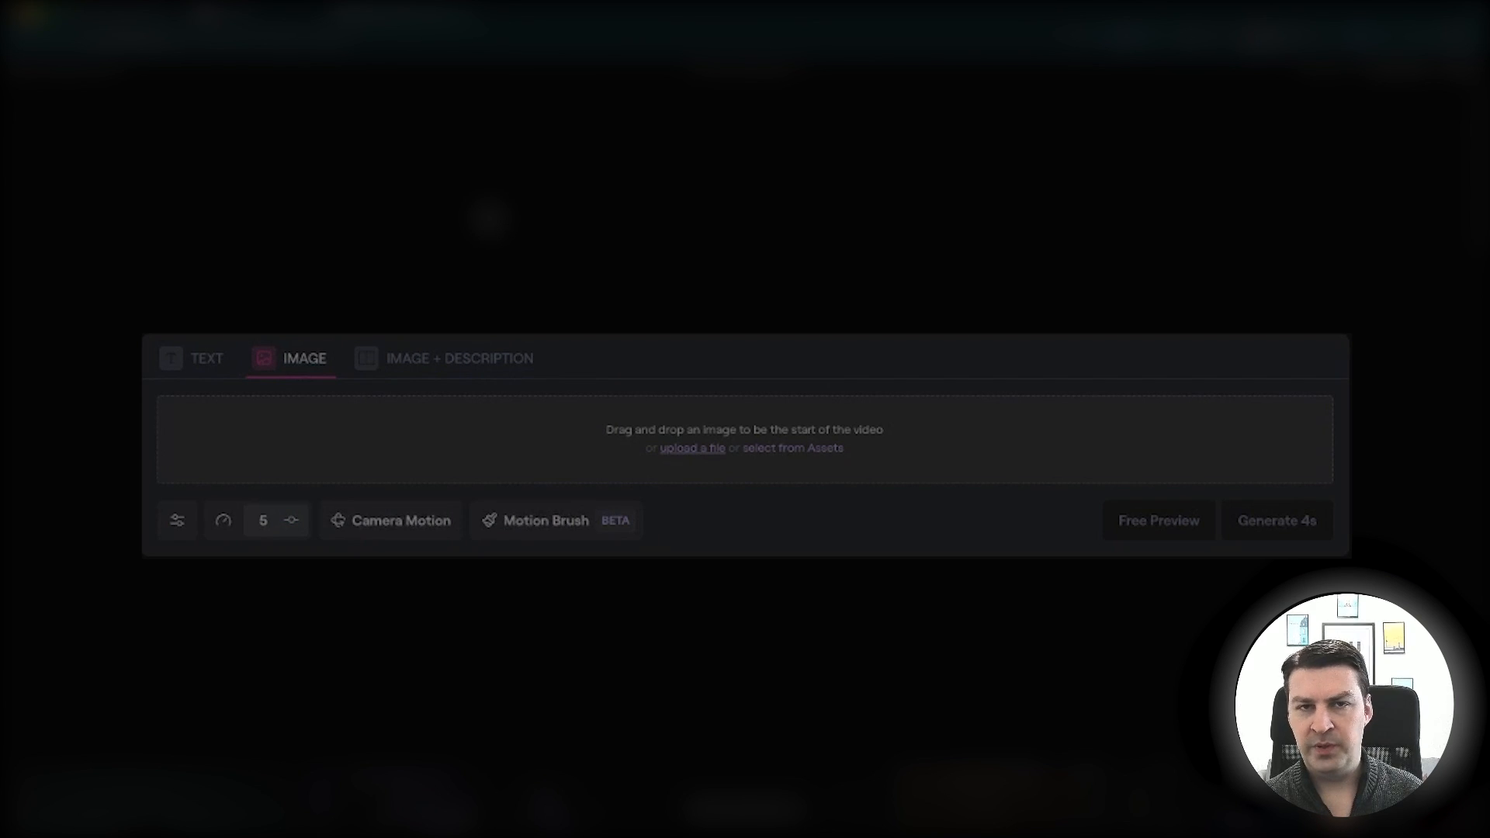
pyautogui.doubleClick(487, 215)
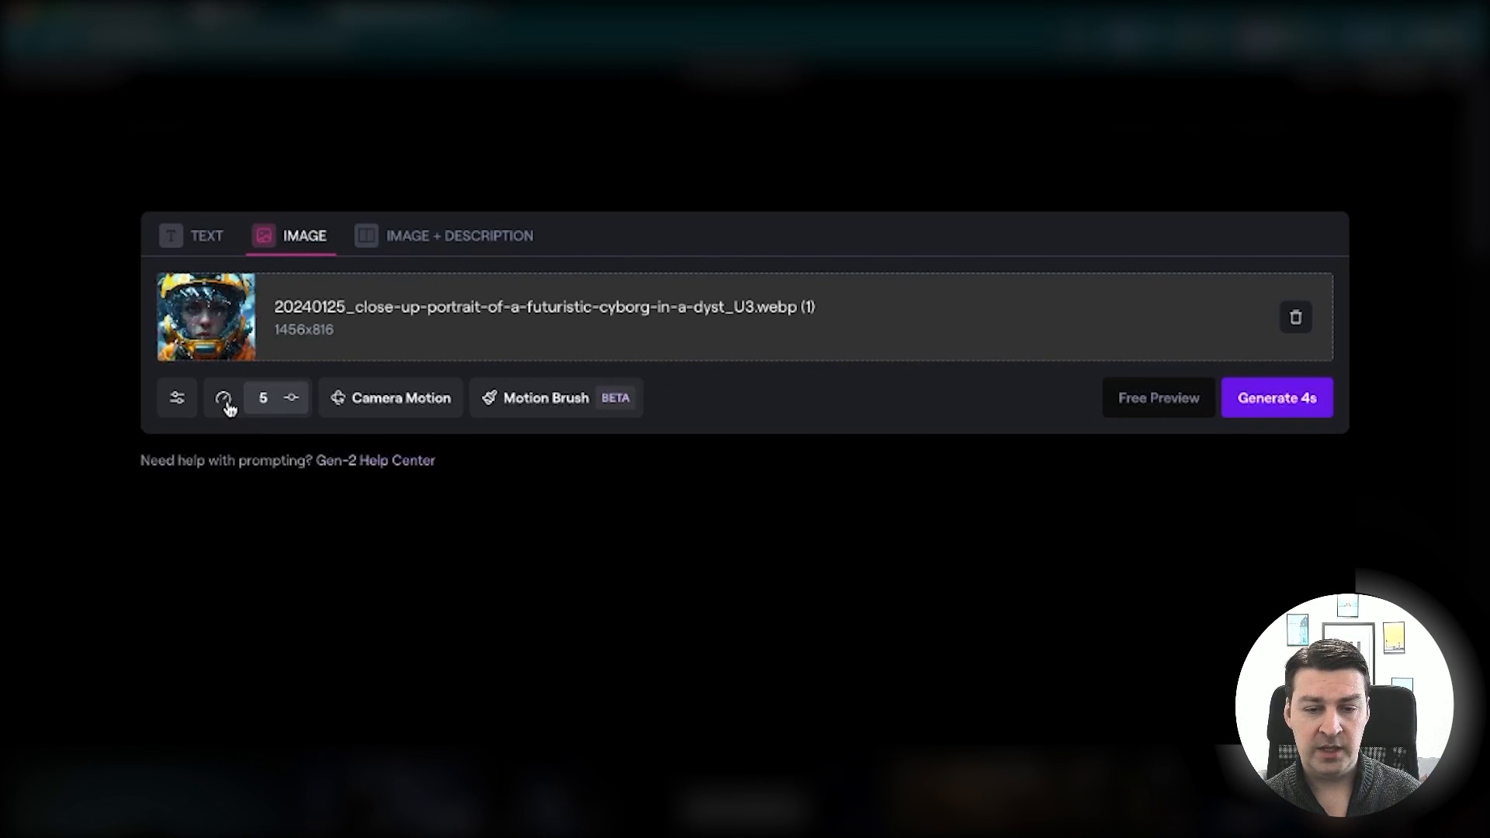
# Examine the General Motion and Camera Motion settings without changing them
pyautogui.click(437, 479)
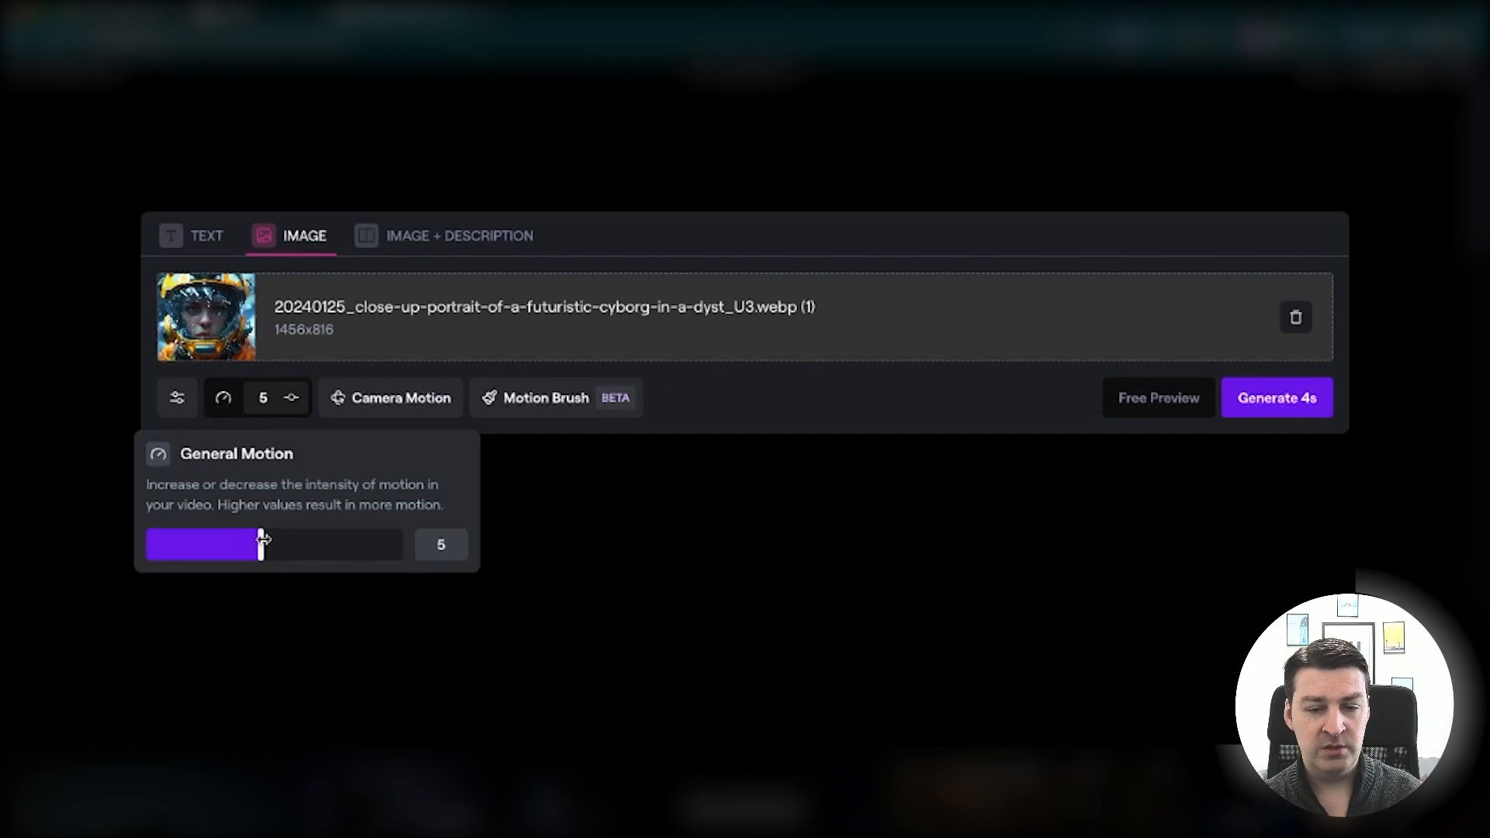
pyautogui.moveTo(261, 543)
pyautogui.mouseDown()
pyautogui.moveTo(217, 541)
pyautogui.moveTo(309, 541)
pyautogui.moveTo(266, 542)
pyautogui.mouseUp()
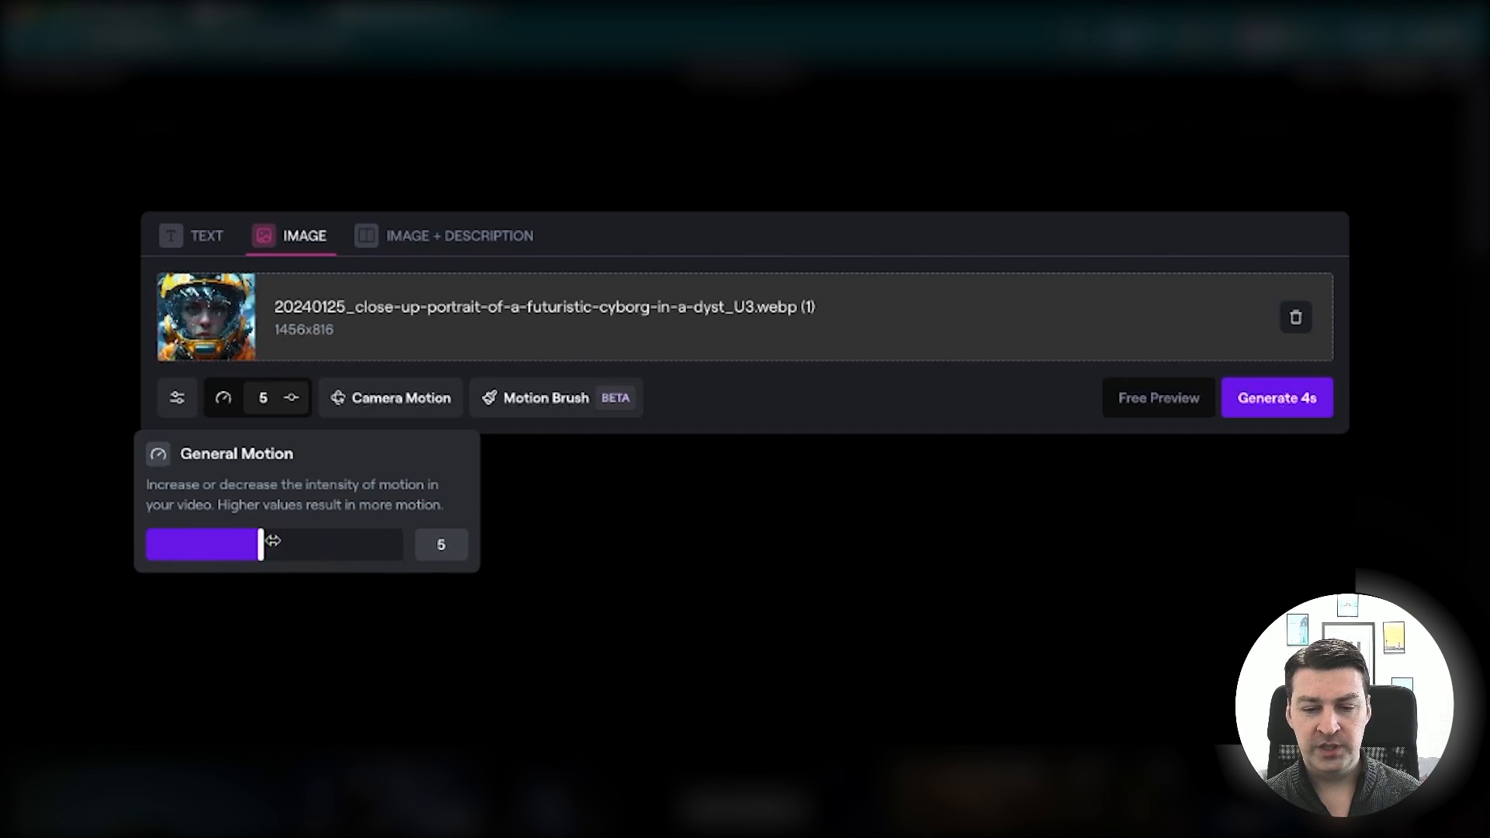
pyautogui.click(124, 553)
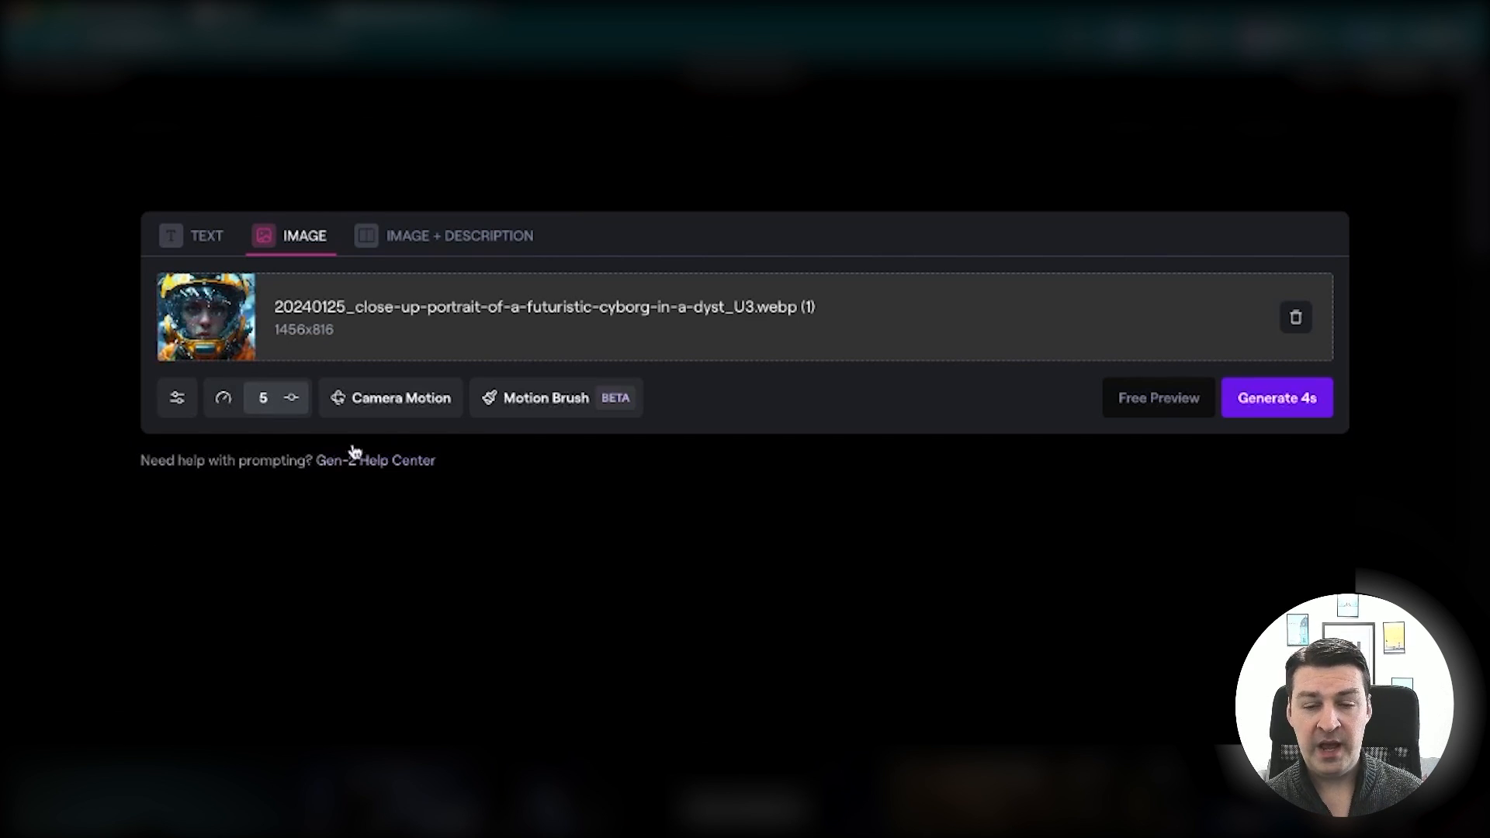
pyautogui.click(395, 414)
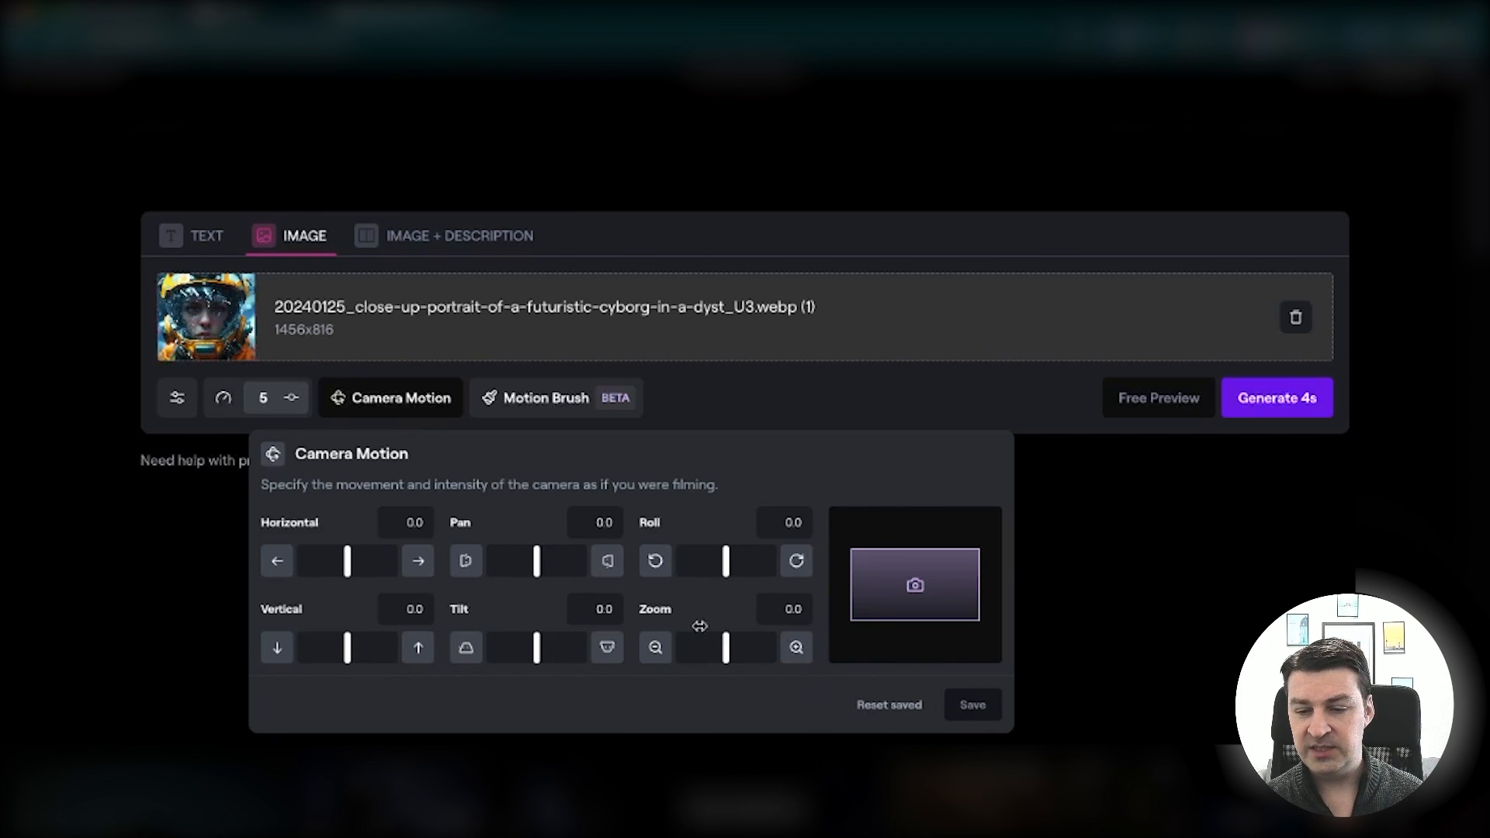
pyautogui.press('Escape')
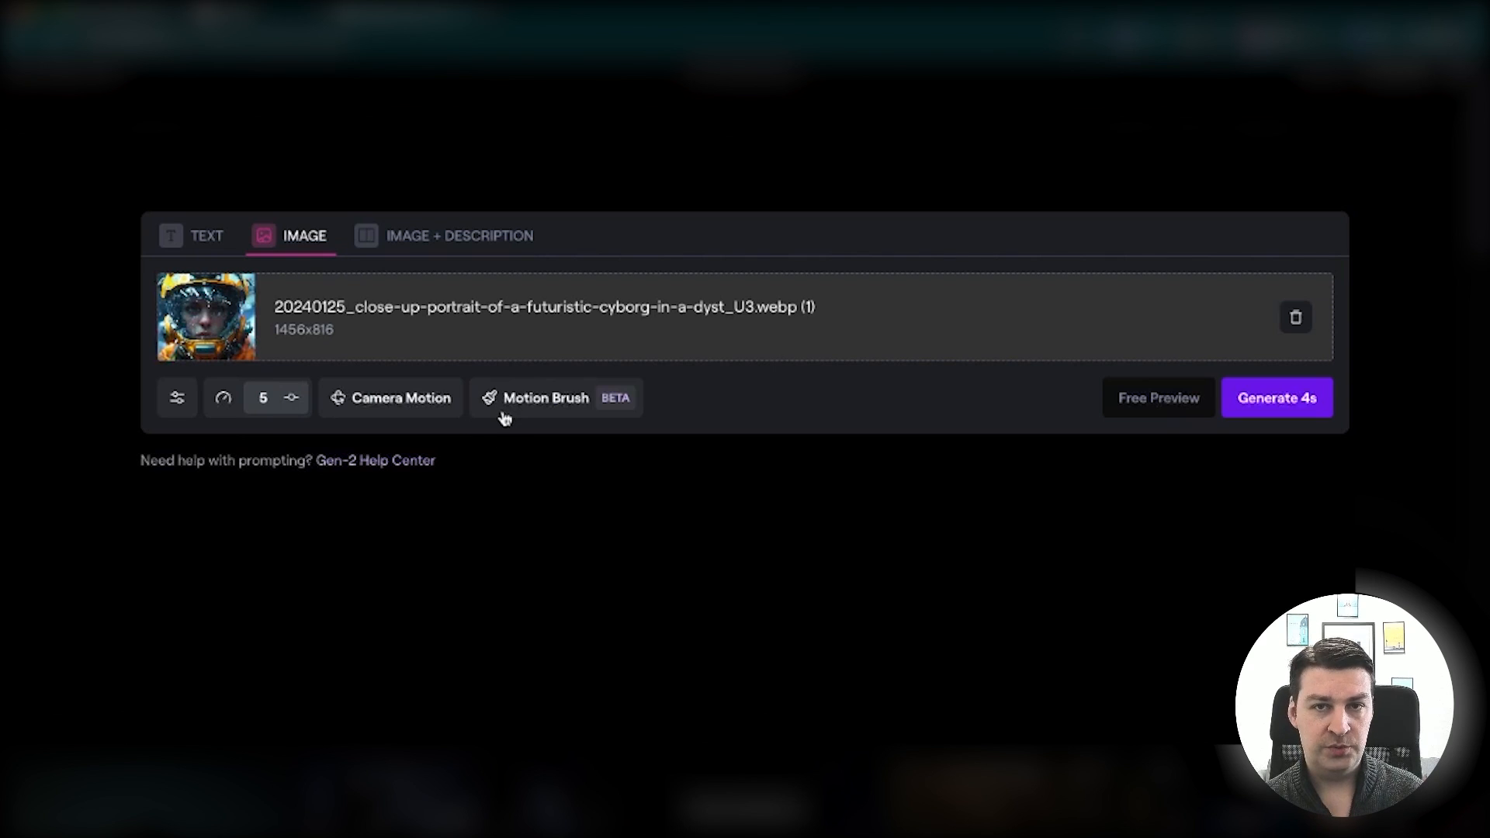
# Open Motion Brush, paint the background on both sides of the helmet with Brush 1, and set its Ambient to 5.0
pyautogui.click(556, 400)
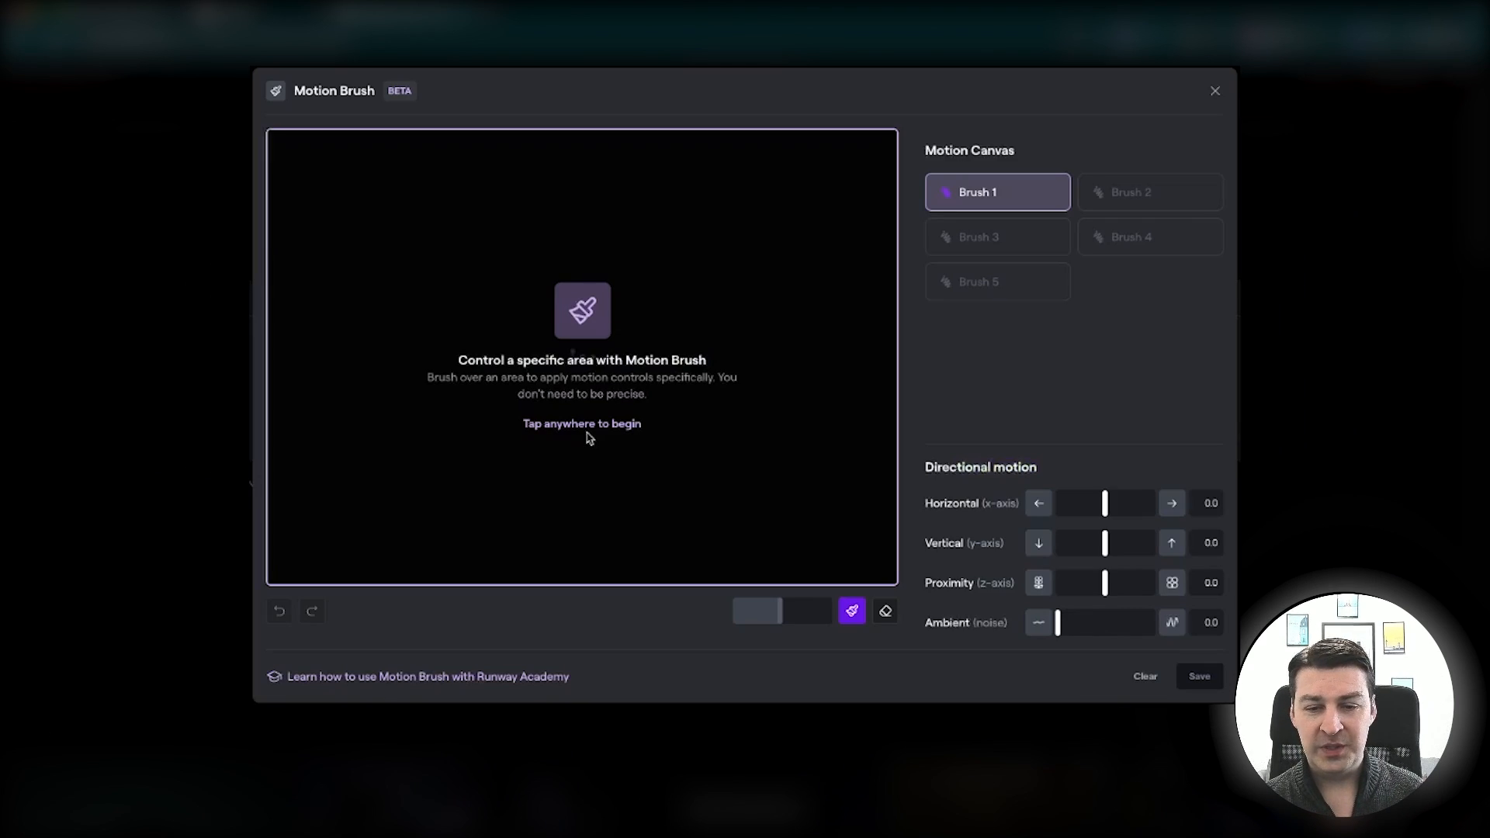
pyautogui.click(578, 428)
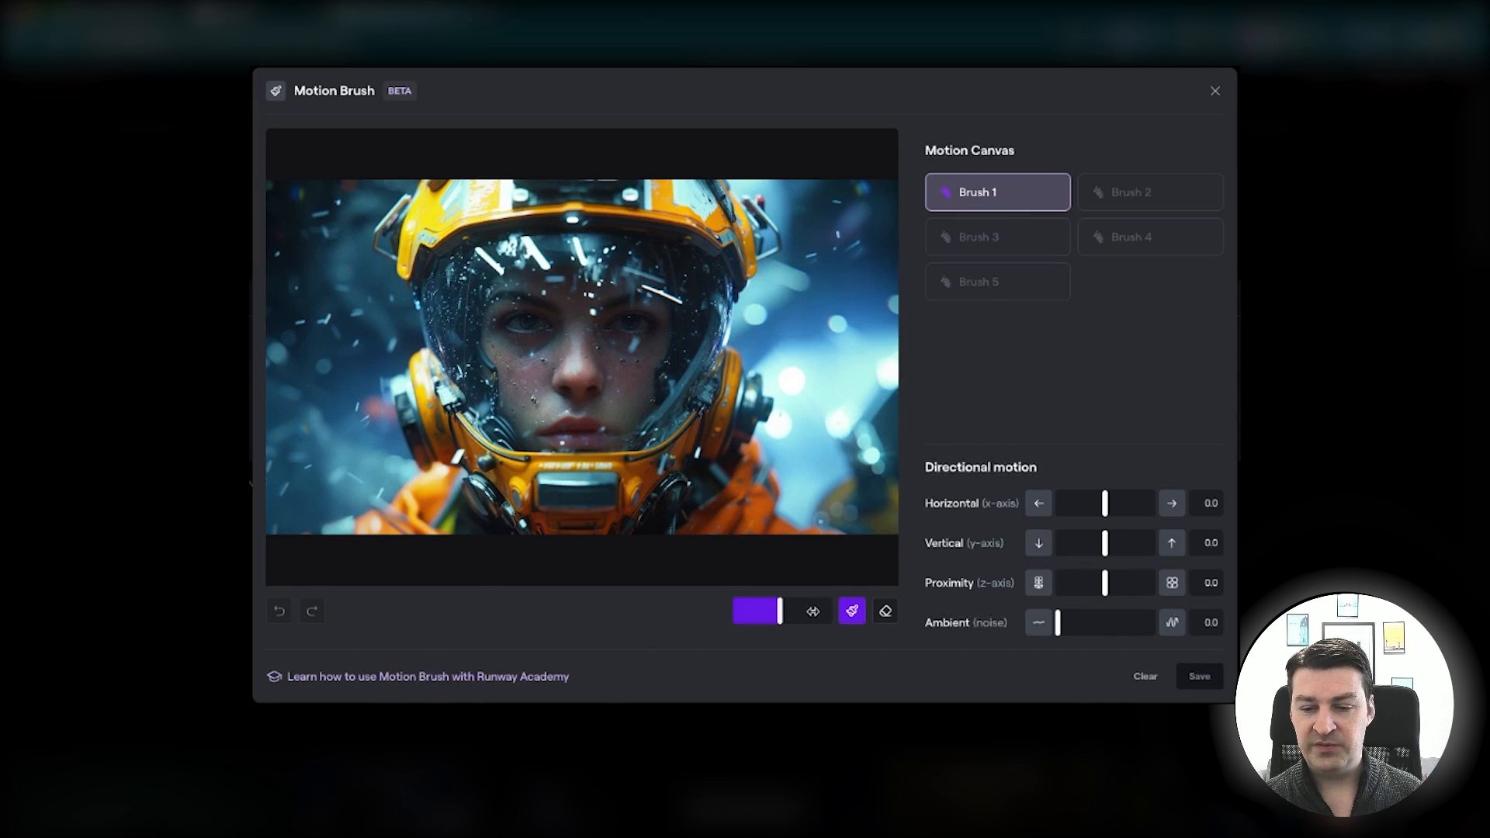
pyautogui.moveTo(780, 610); pyautogui.dragTo(802, 610)
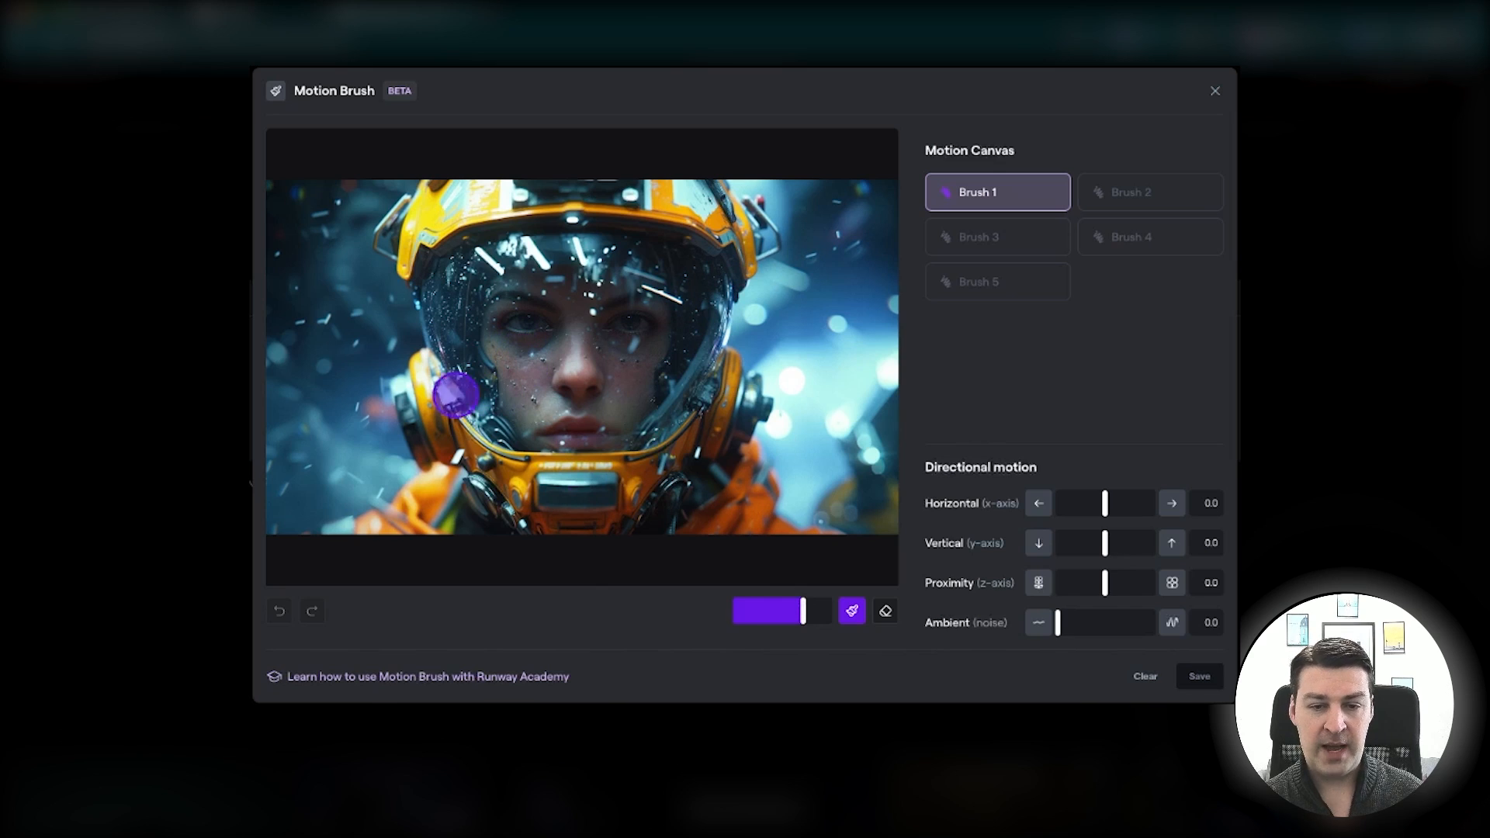
pyautogui.moveTo(390, 338)
pyautogui.mouseDown()
pyautogui.moveTo(321, 244)
pyautogui.moveTo(337, 200)
pyautogui.moveTo(285, 202)
pyautogui.moveTo(280, 491)
pyautogui.moveTo(304, 498)
pyautogui.moveTo(355, 473)
pyautogui.moveTo(362, 419)
pyautogui.moveTo(350, 330)
pyautogui.moveTo(312, 304)
pyautogui.moveTo(287, 492)
pyautogui.moveTo(330, 398)
pyautogui.moveTo(326, 457)
pyautogui.mouseUp()
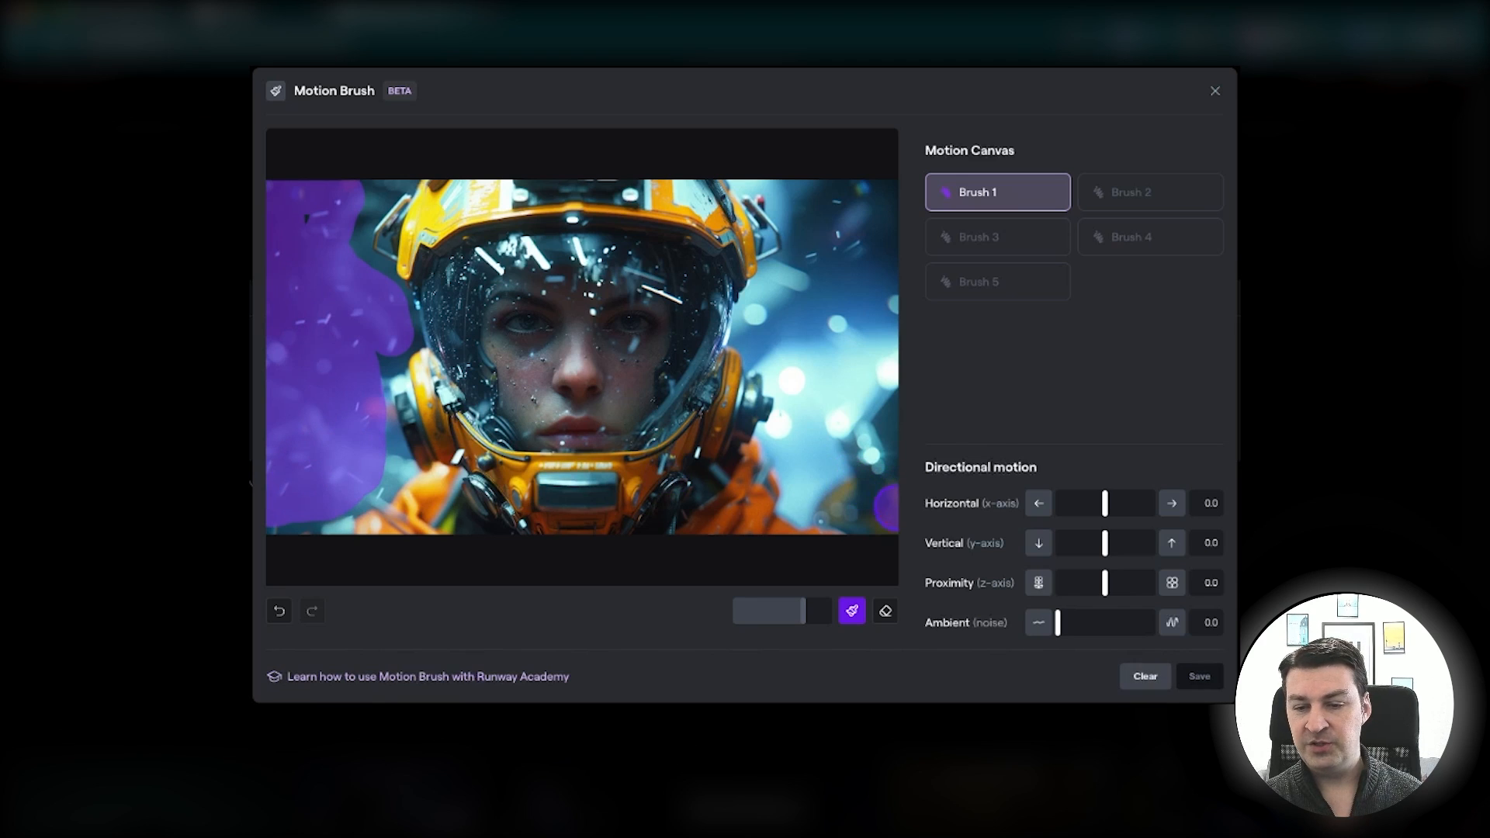
pyautogui.moveTo(798, 432)
pyautogui.mouseDown()
pyautogui.moveTo(880, 256)
pyautogui.moveTo(874, 478)
pyautogui.mouseUp()
pyautogui.moveTo(866, 291)
pyautogui.mouseDown()
pyautogui.moveTo(846, 460)
pyautogui.moveTo(825, 293)
pyautogui.moveTo(885, 209)
pyautogui.mouseUp()
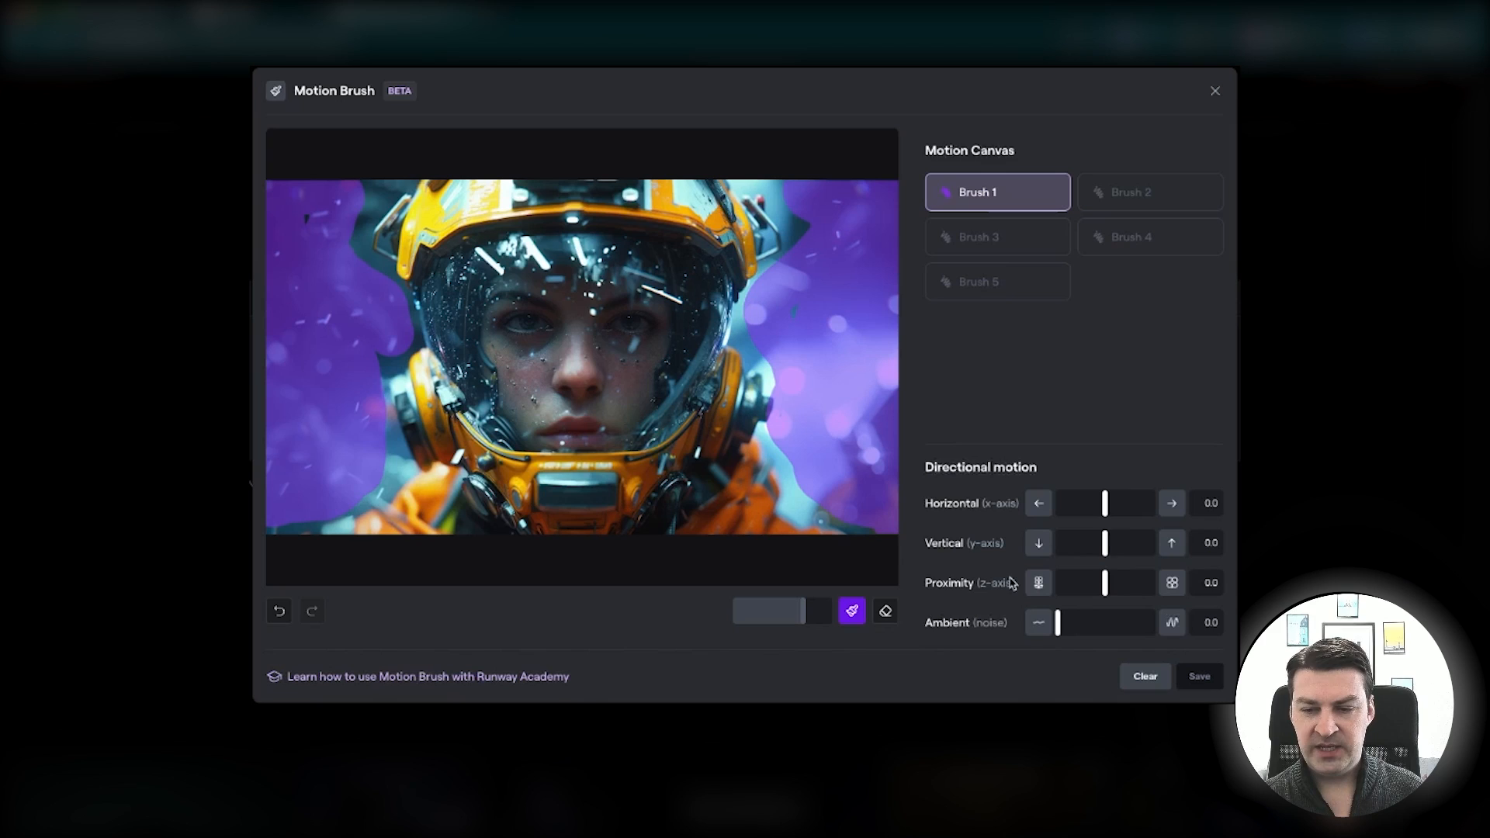
pyautogui.moveTo(1090, 623); pyautogui.dragTo(1105, 623)
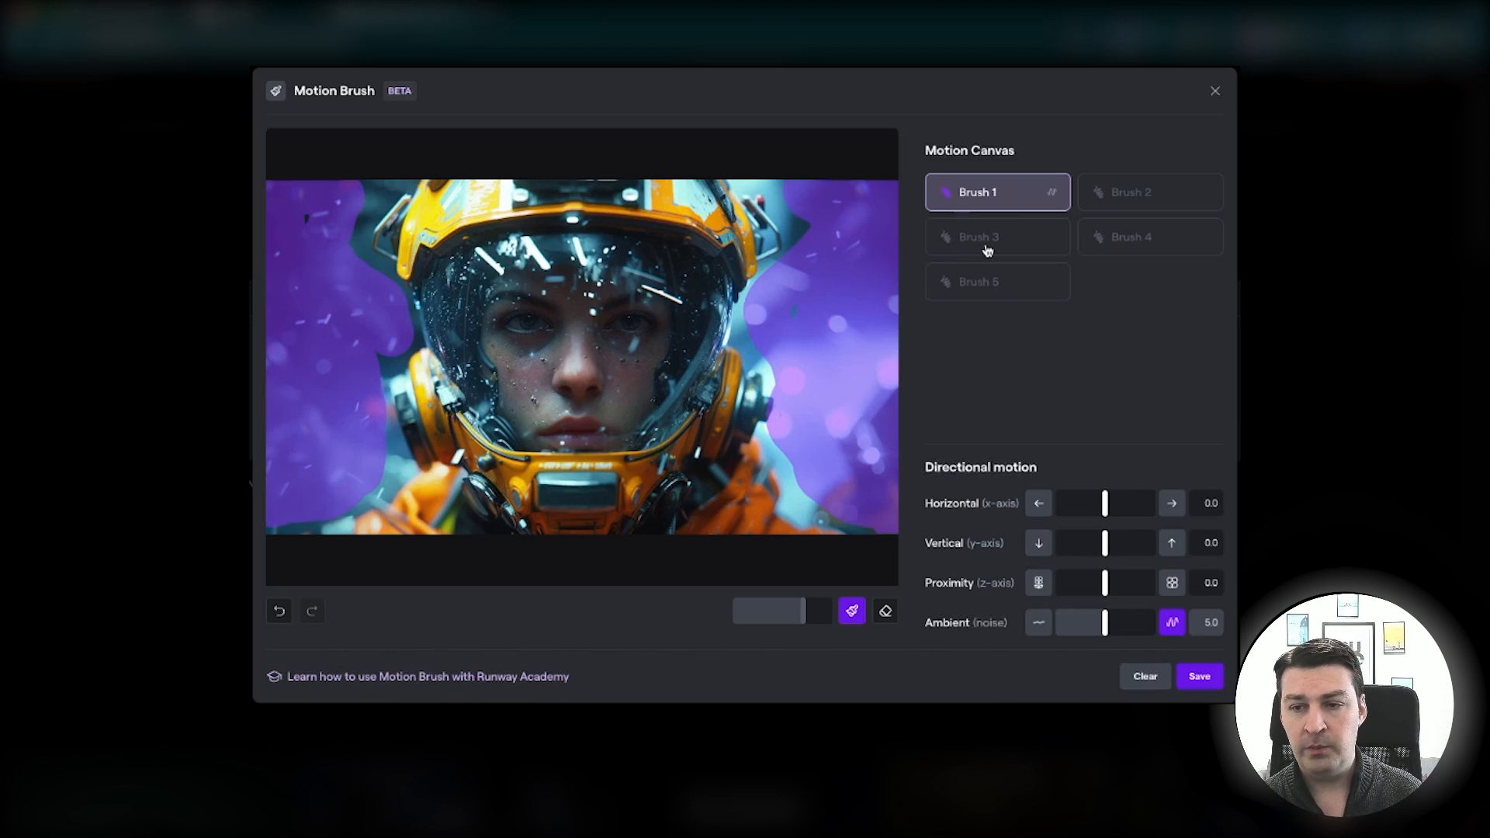
# Paint the cyborg's face with Brush 2 and set its Ambient to 5.1
pyautogui.click(1147, 196)
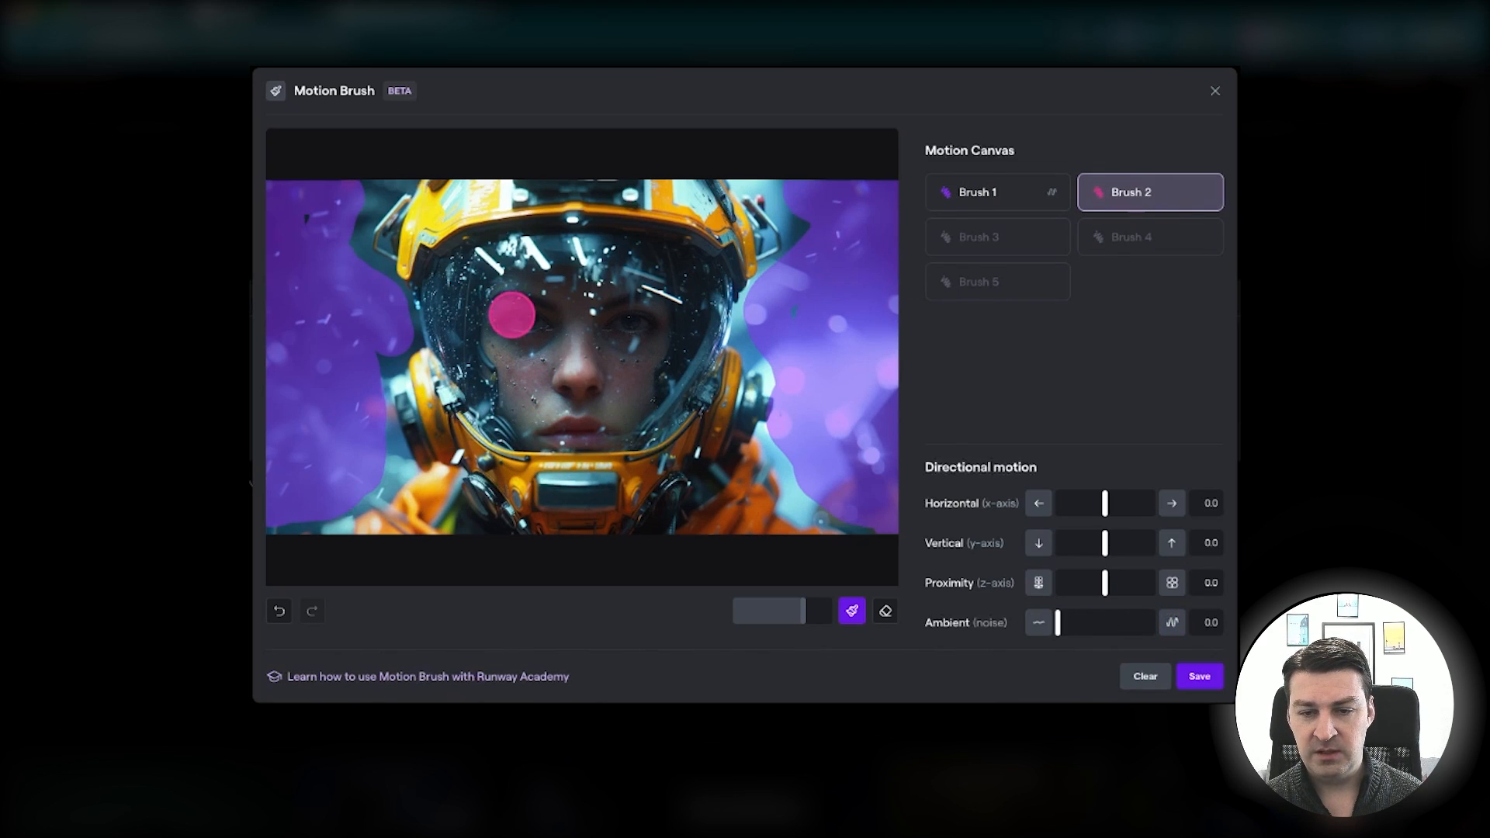
pyautogui.moveTo(512, 314)
pyautogui.mouseDown()
pyautogui.moveTo(644, 316)
pyautogui.moveTo(650, 332)
pyautogui.moveTo(508, 328)
pyautogui.moveTo(508, 343)
pyautogui.moveTo(550, 338)
pyautogui.moveTo(534, 376)
pyautogui.moveTo(548, 411)
pyautogui.moveTo(638, 356)
pyautogui.moveTo(607, 408)
pyautogui.moveTo(550, 372)
pyautogui.moveTo(601, 359)
pyautogui.moveTo(580, 382)
pyautogui.moveTo(548, 400)
pyautogui.mouseUp()
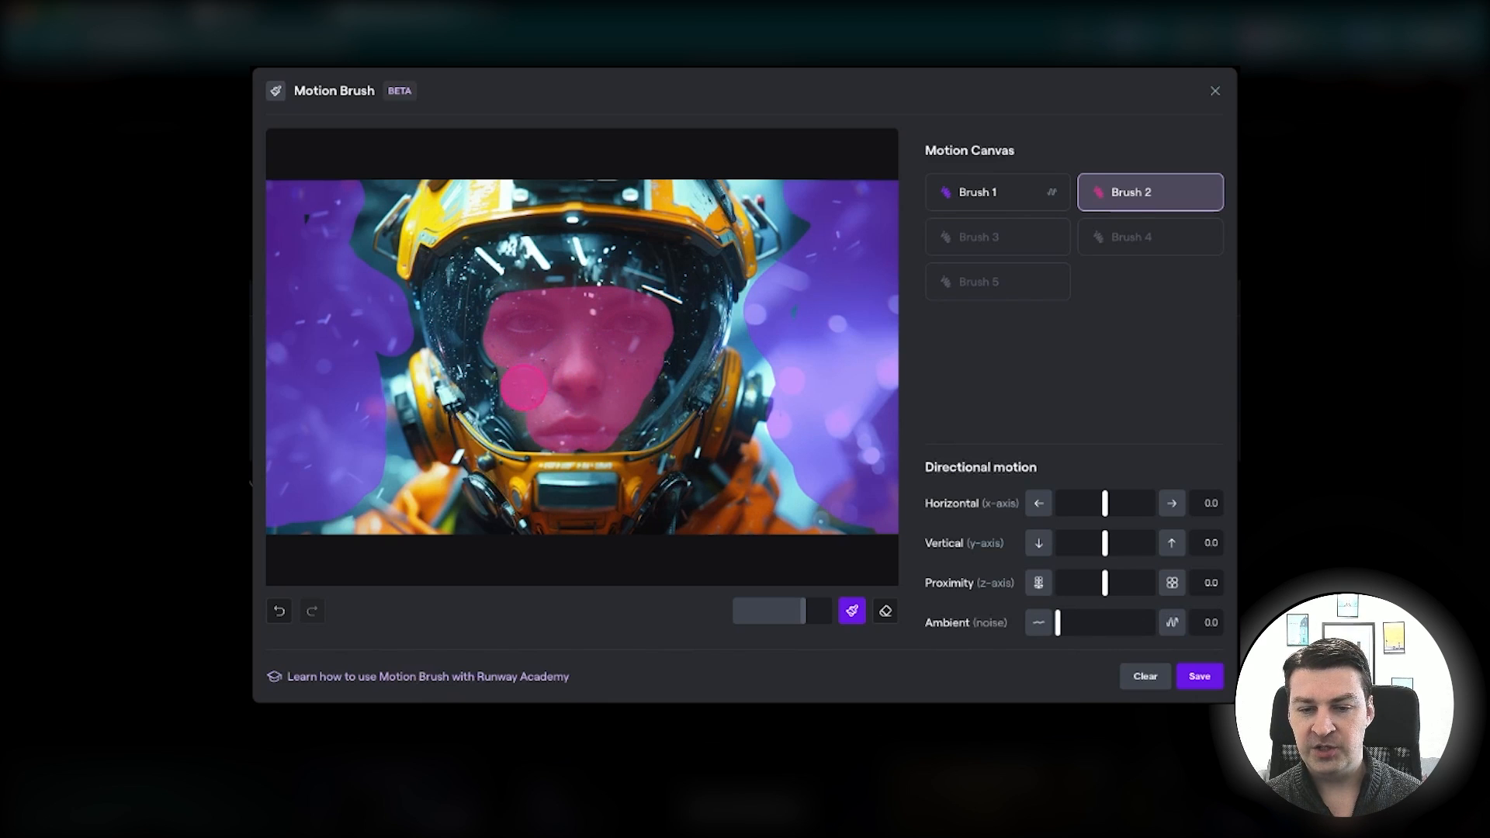
pyautogui.click(1098, 627)
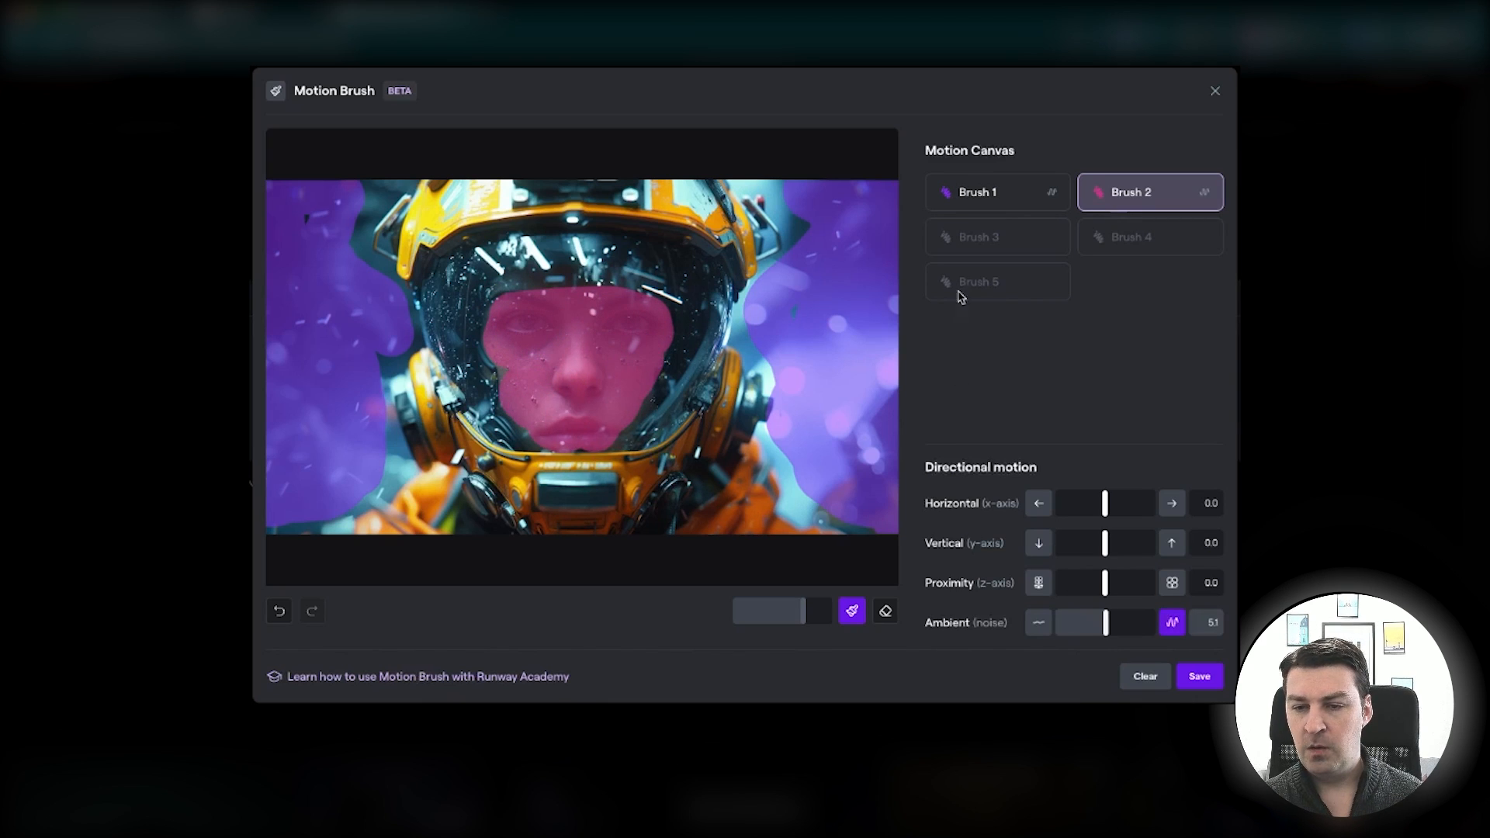
# Save the motion brush settings and preview the generated Gen-2 video
pyautogui.click(1013, 237)
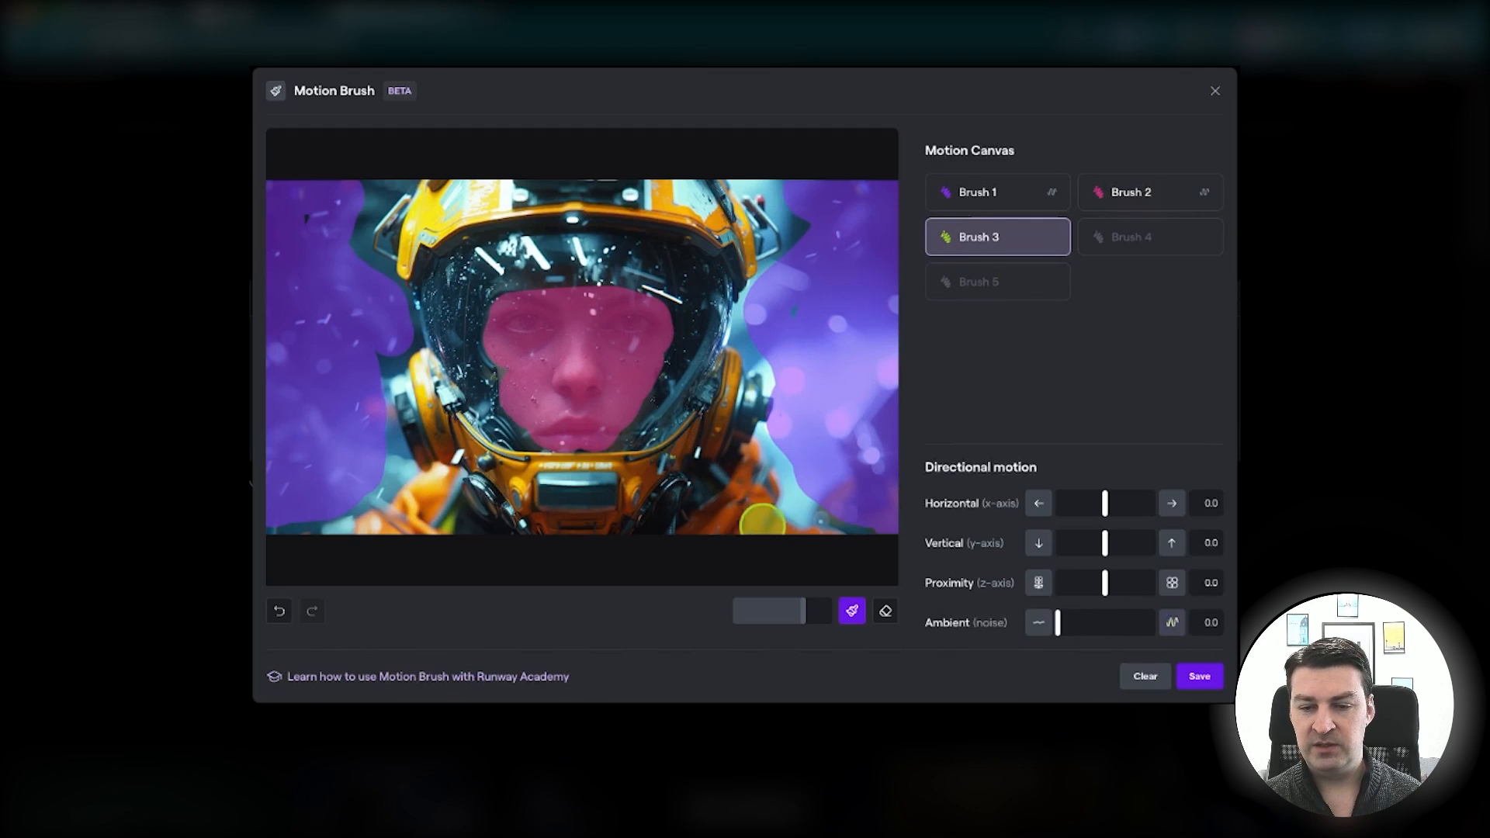
pyautogui.click(1199, 677)
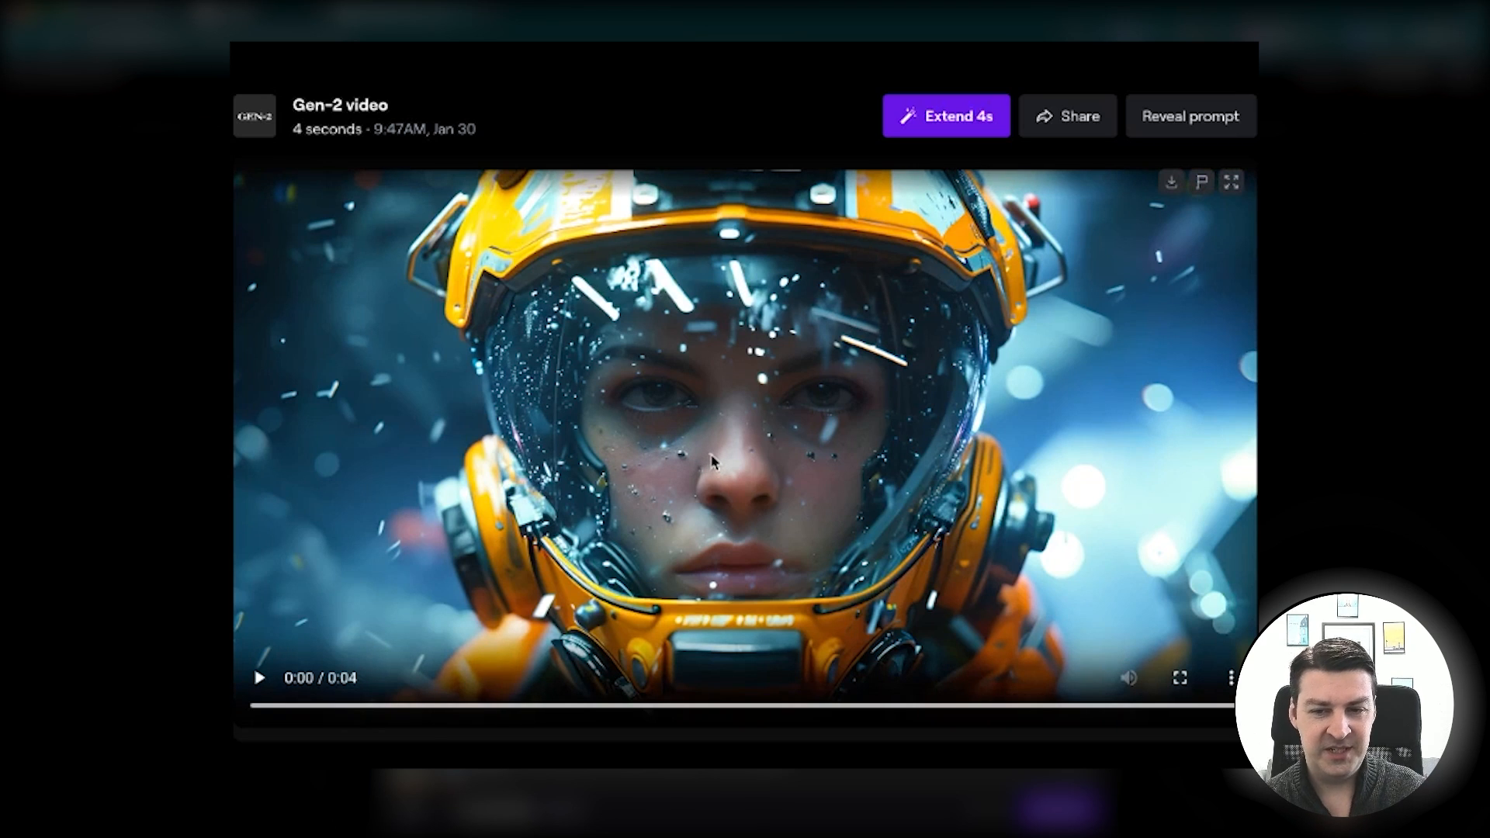
pyautogui.click(1181, 472)
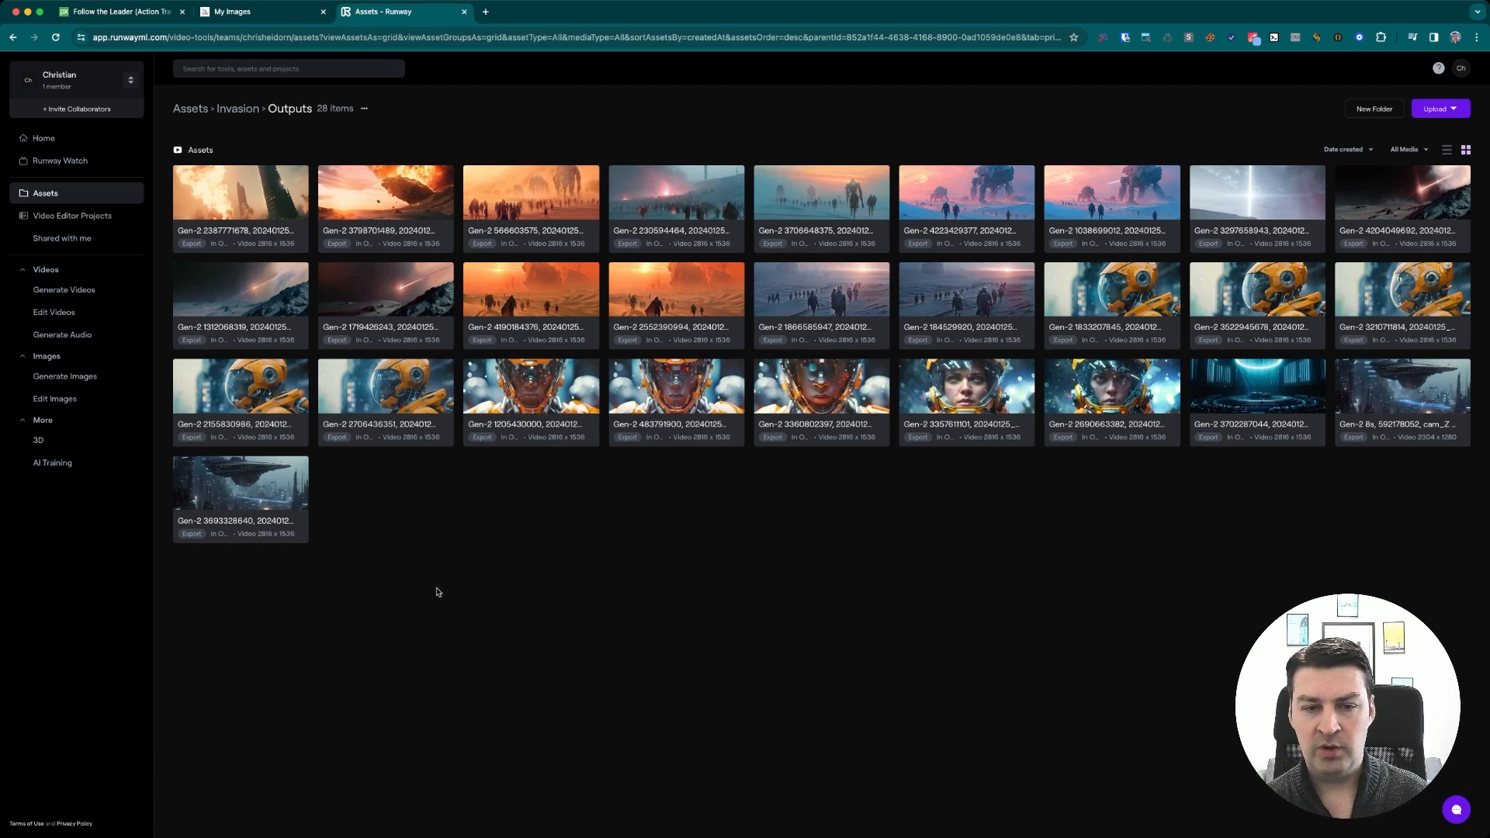
# Open the spaceship city video in the Assets outputs and reuse its Gen-2 settings
pyautogui.click(247, 491)
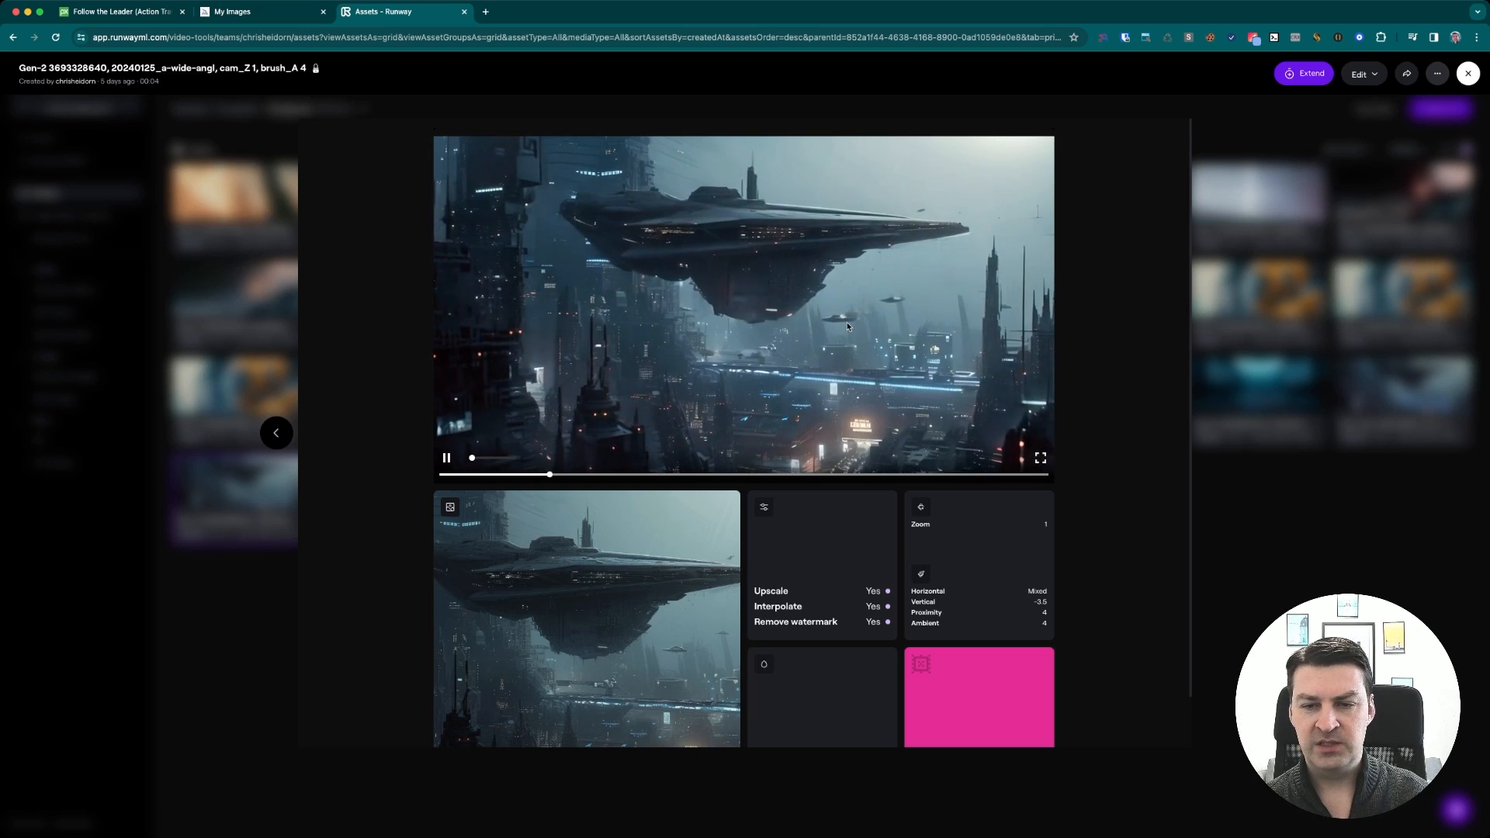
pyautogui.scroll(-1, 953, 653)
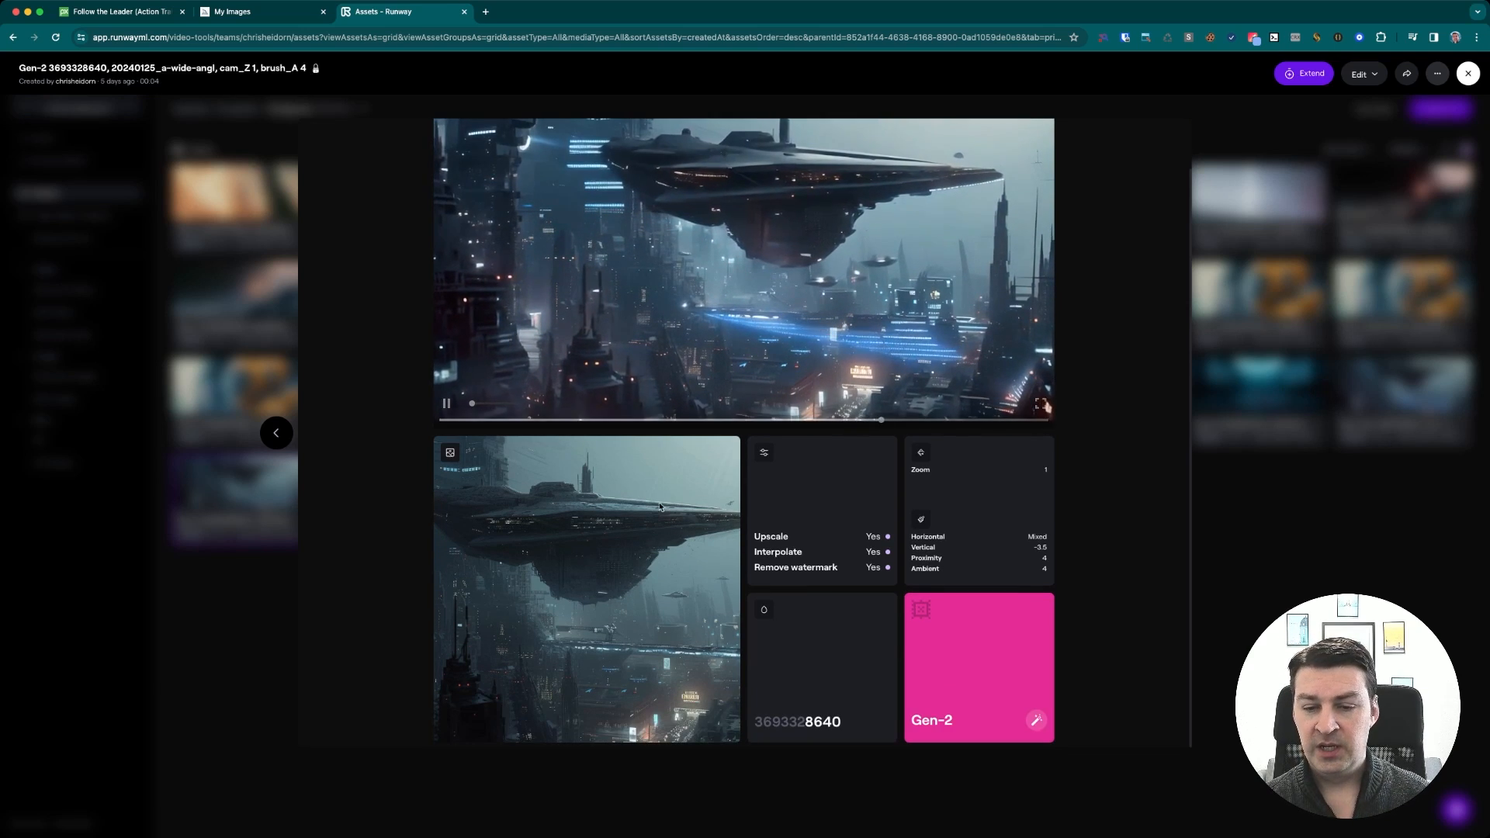
pyautogui.click(954, 653)
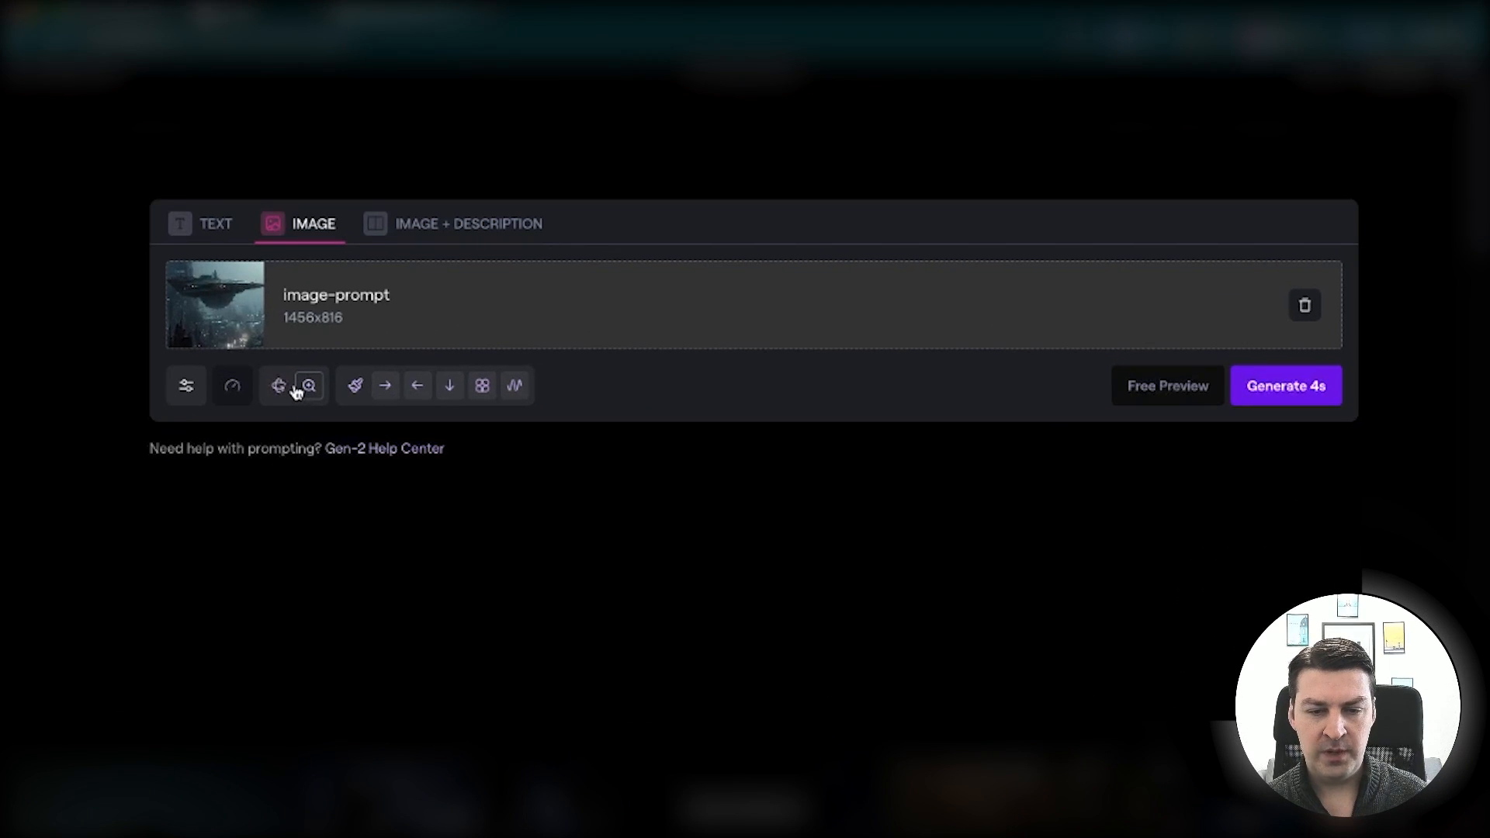
# Inspect the reused camera zoom and the three motion brush settings, then return to the Assets outputs
pyautogui.click(295, 388)
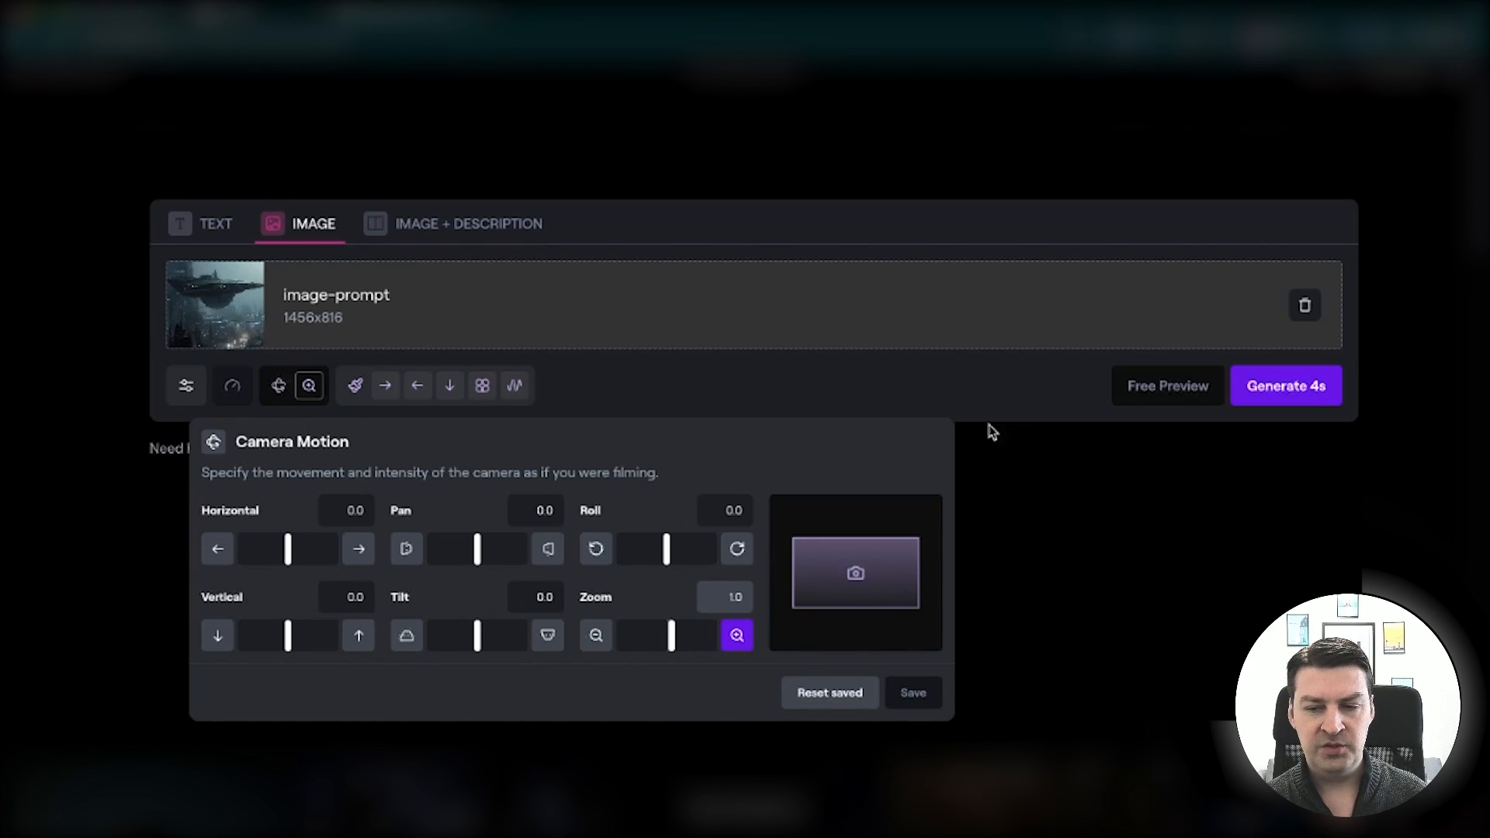
pyautogui.click(998, 406)
pyautogui.click(440, 394)
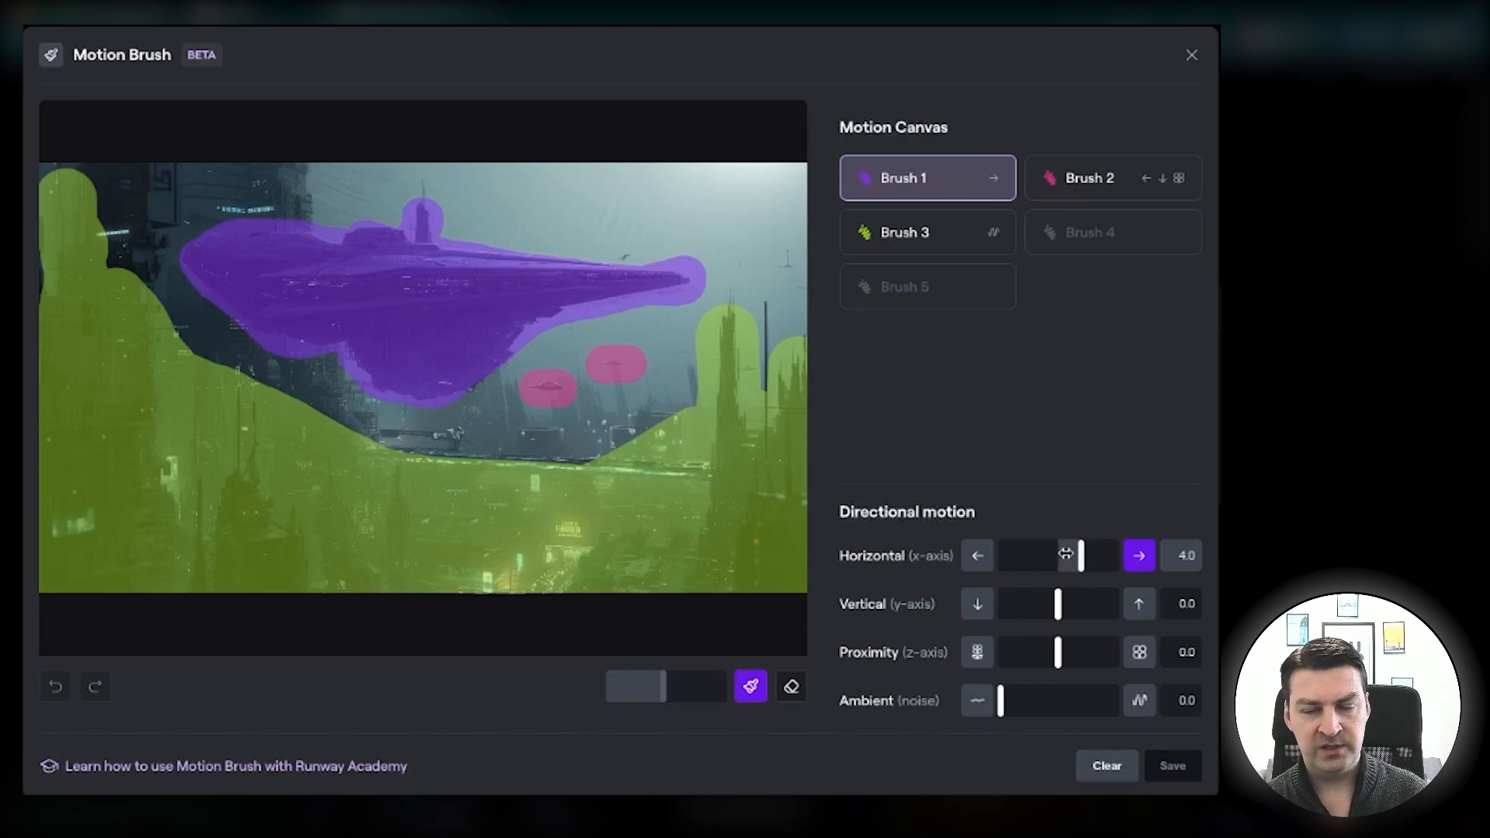
pyautogui.click(1090, 182)
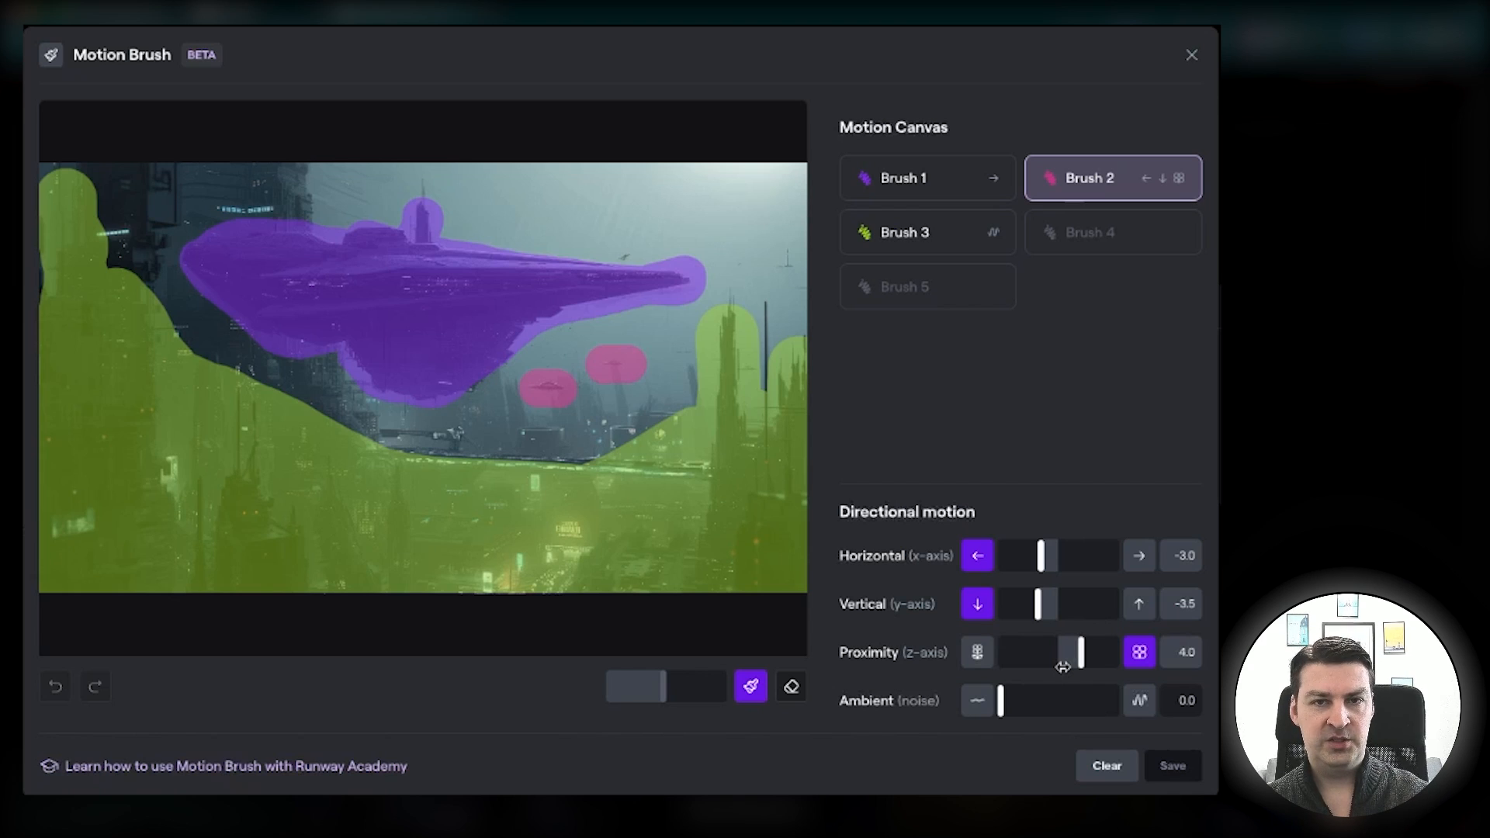
pyautogui.click(905, 237)
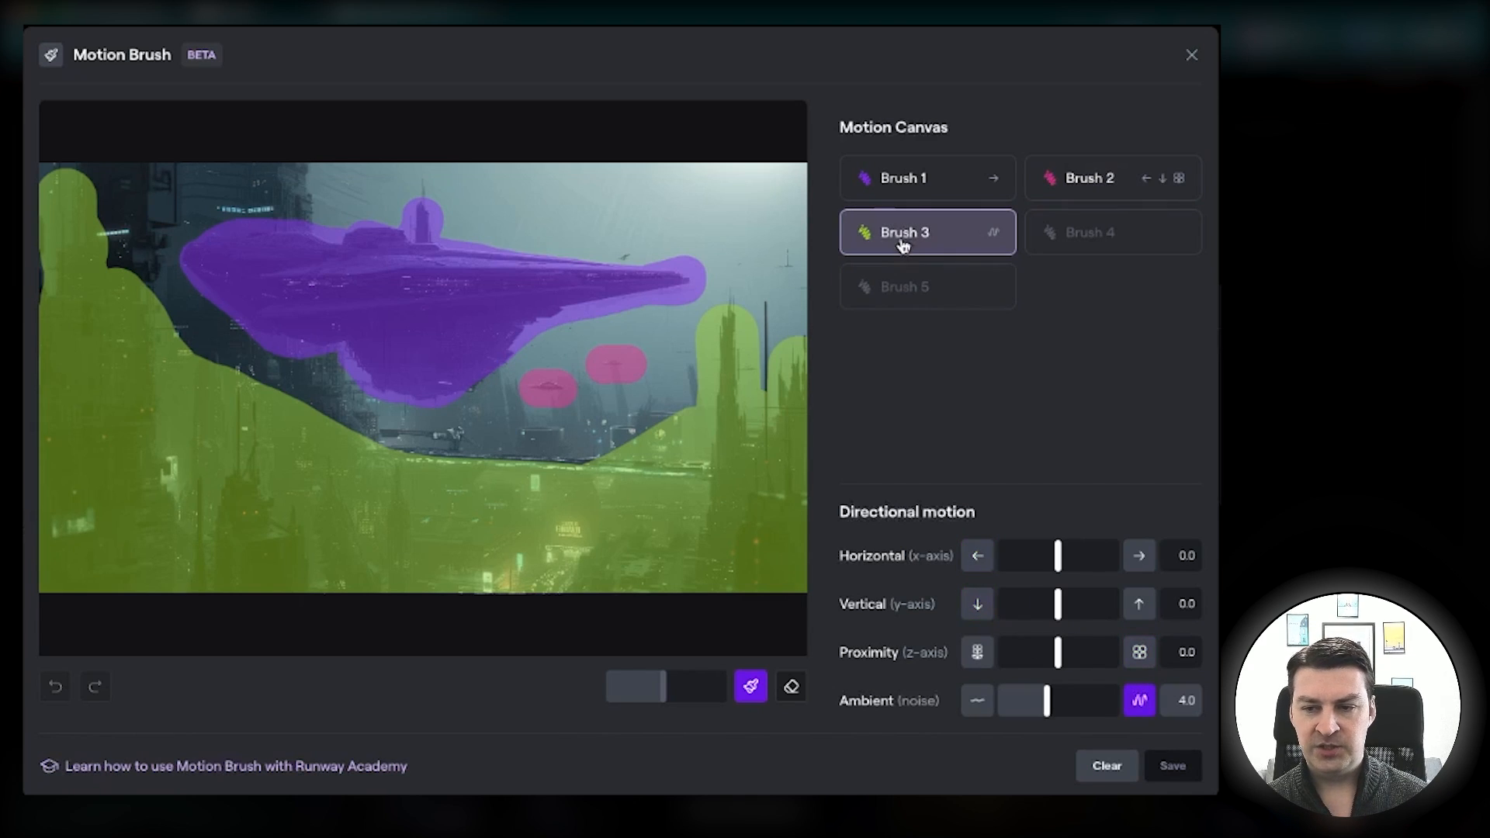
pyautogui.click(1193, 57)
pyautogui.click(18, 65)
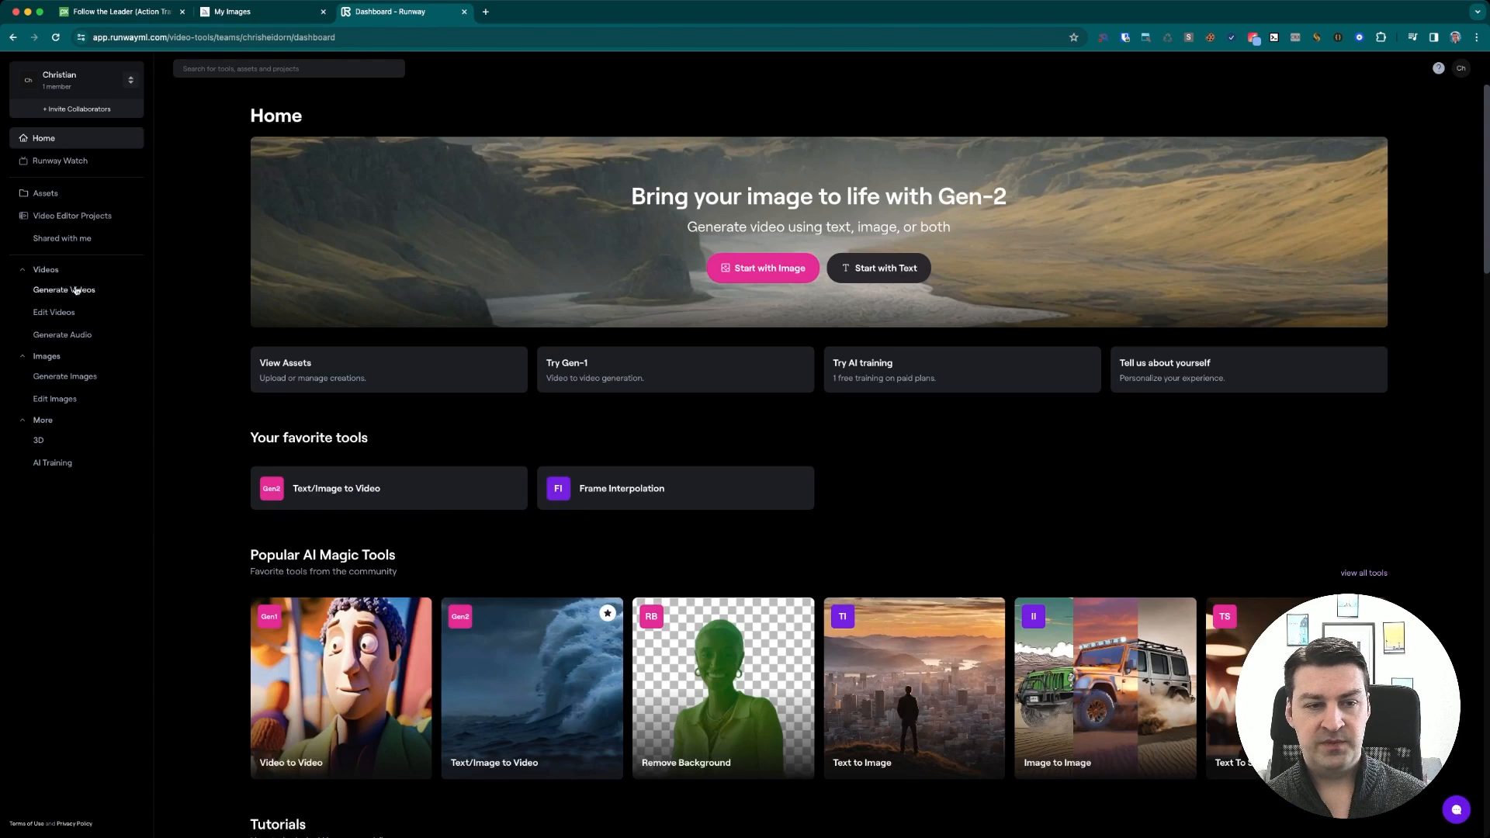
pyautogui.click(46, 194)
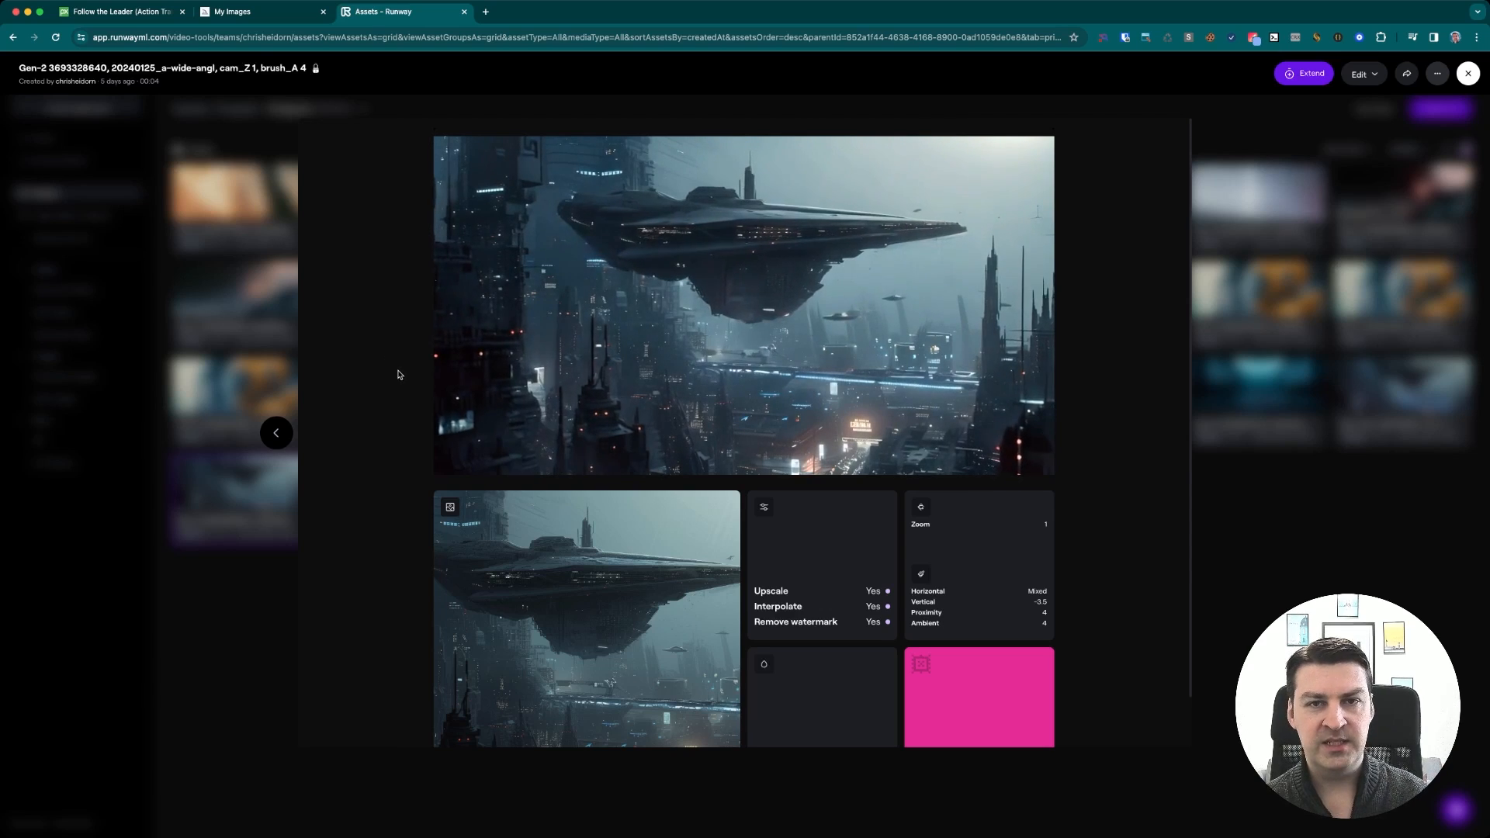
pyautogui.click(242, 611)
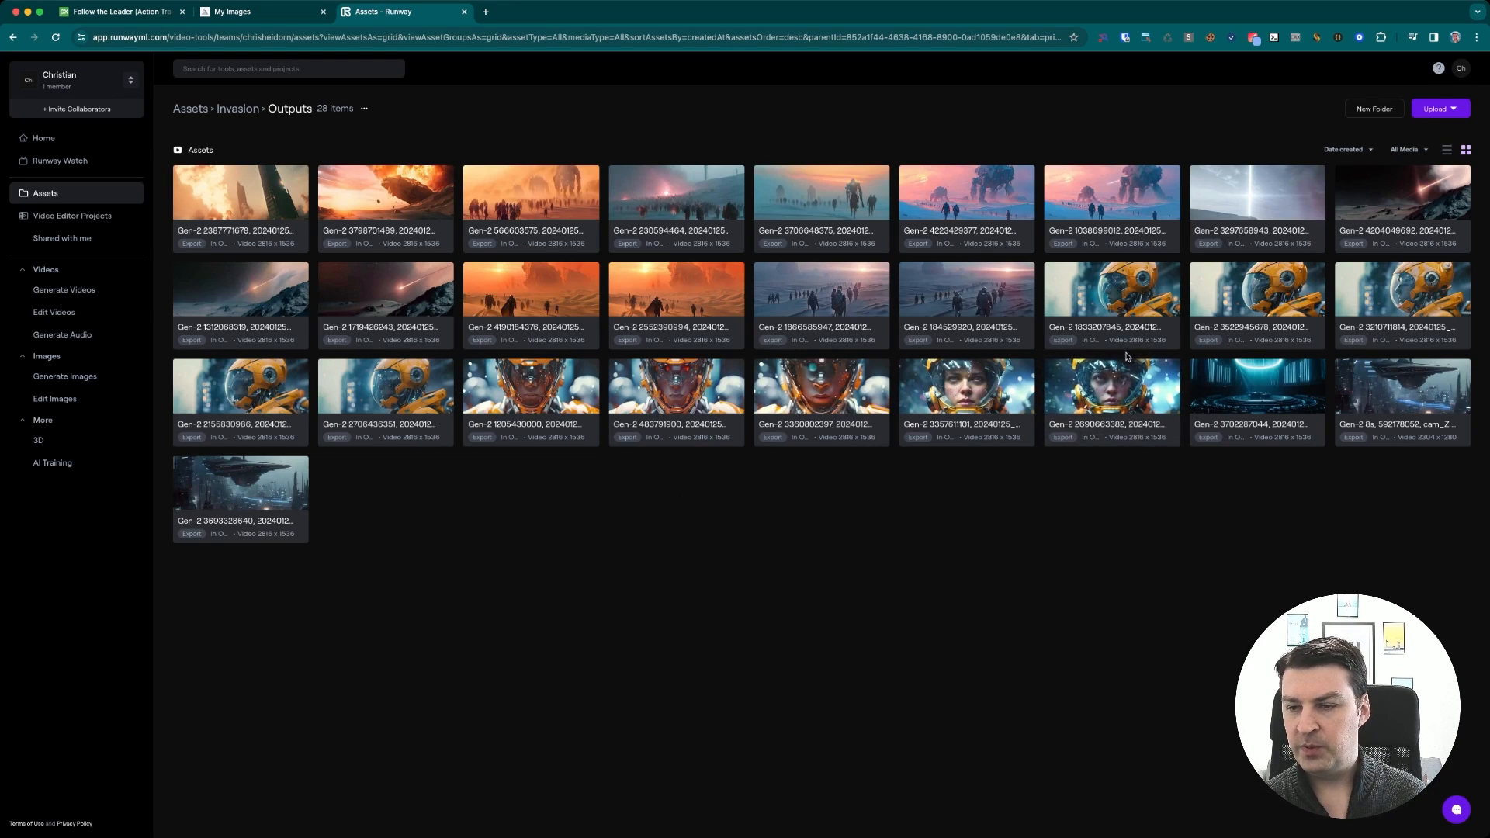
# Open the orange cyborg close-up video in the Assets outputs, reuse its Gen-2 settings, and inspect its motion brushes
pyautogui.click(1117, 297)
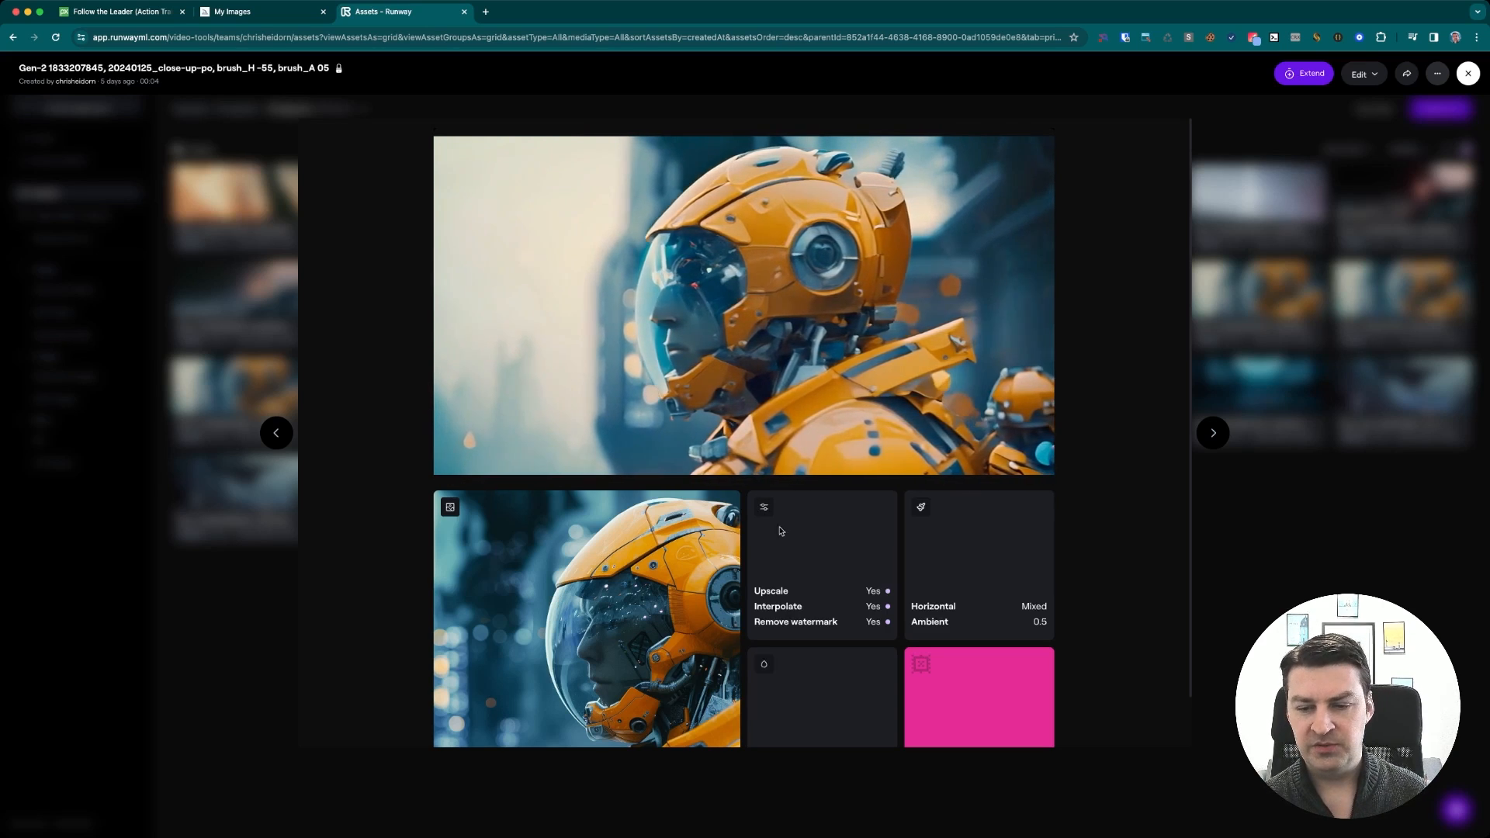
pyautogui.scroll(-2, 914, 633)
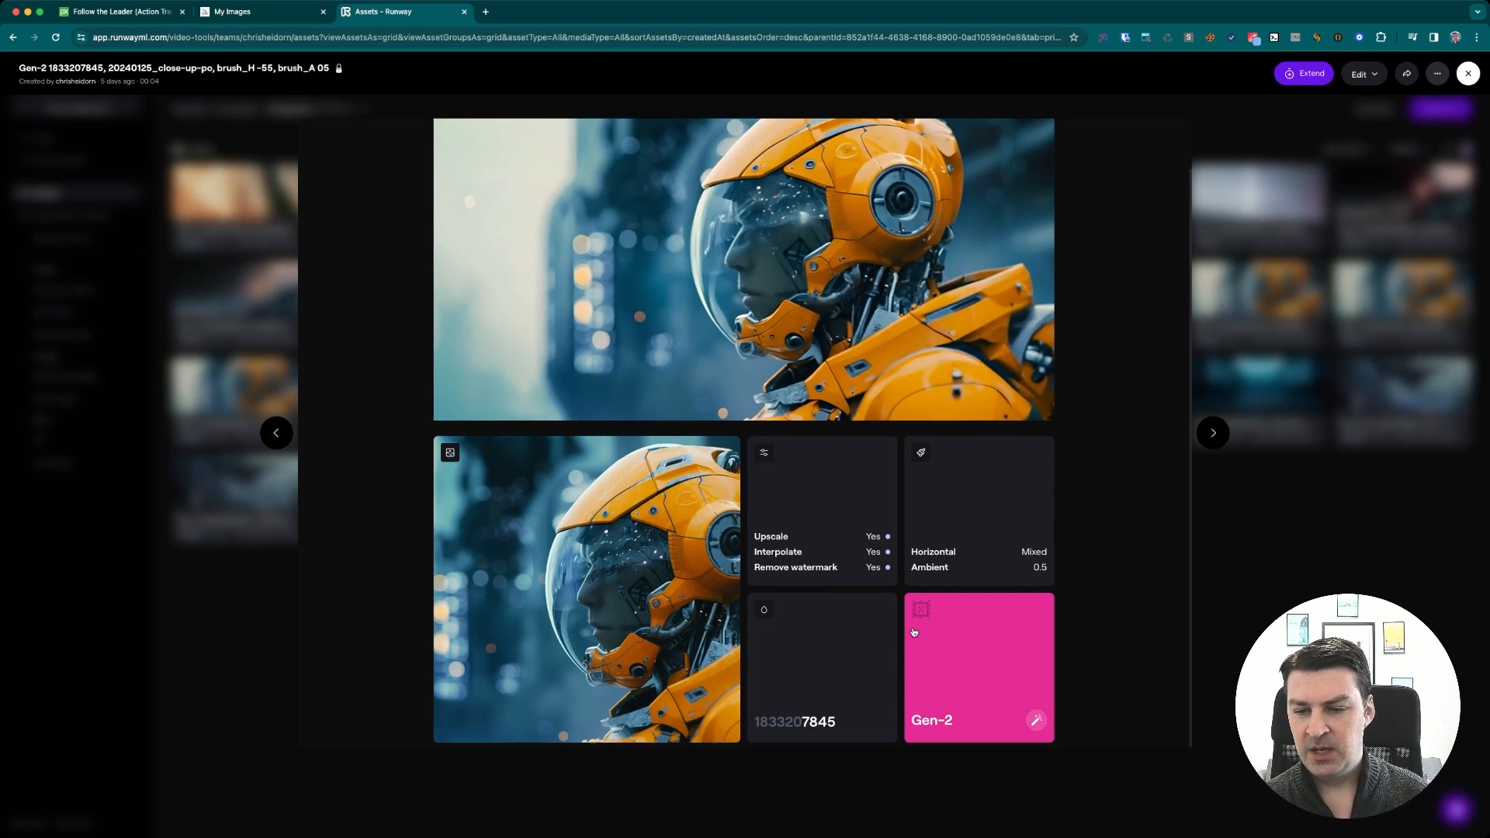
pyautogui.keyDown('super'); pyautogui.click(968, 636); pyautogui.keyUp('super')
pyautogui.click(747, 14)
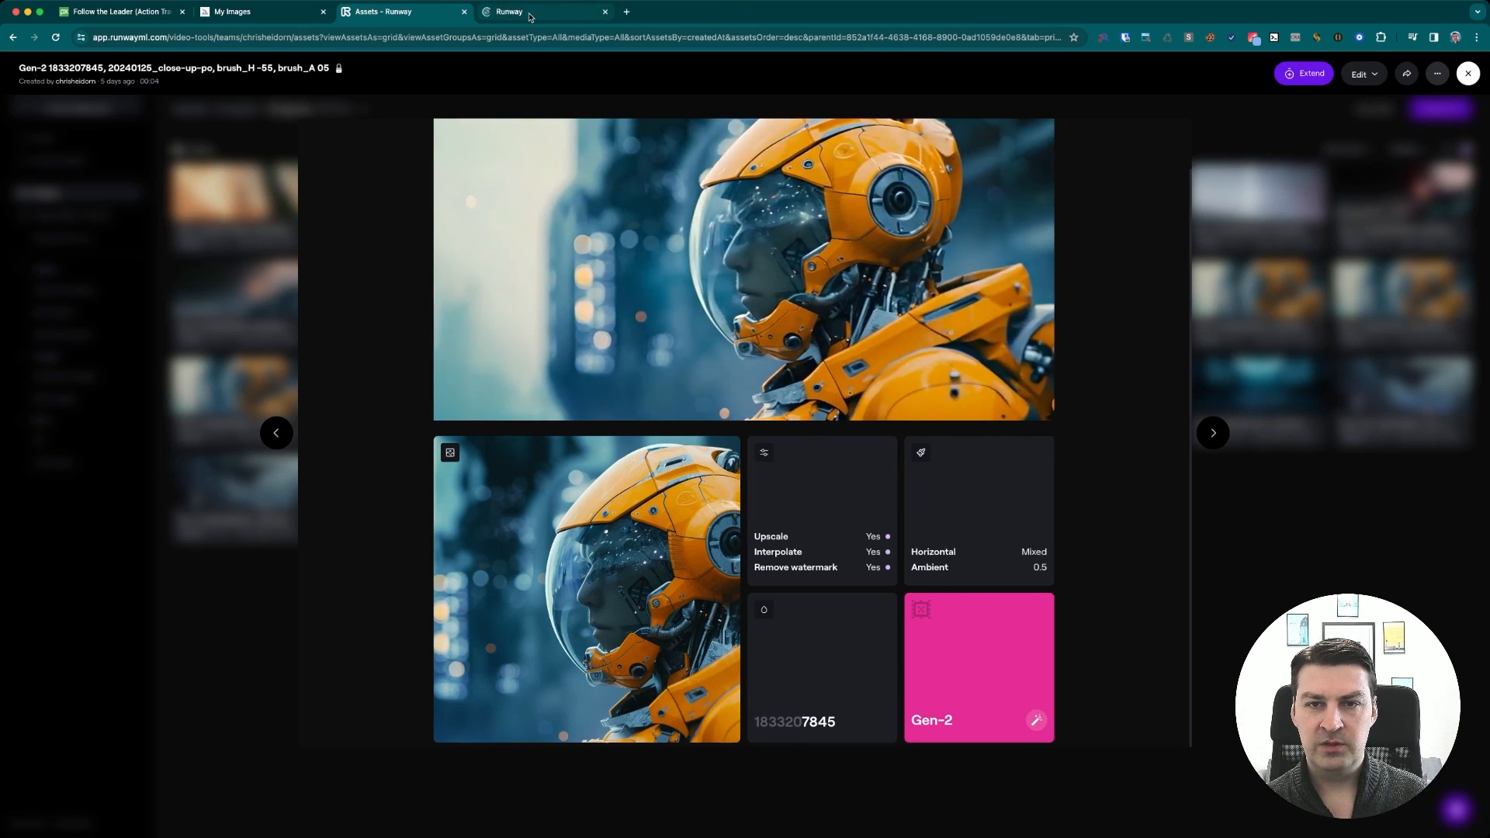
pyautogui.click(531, 12)
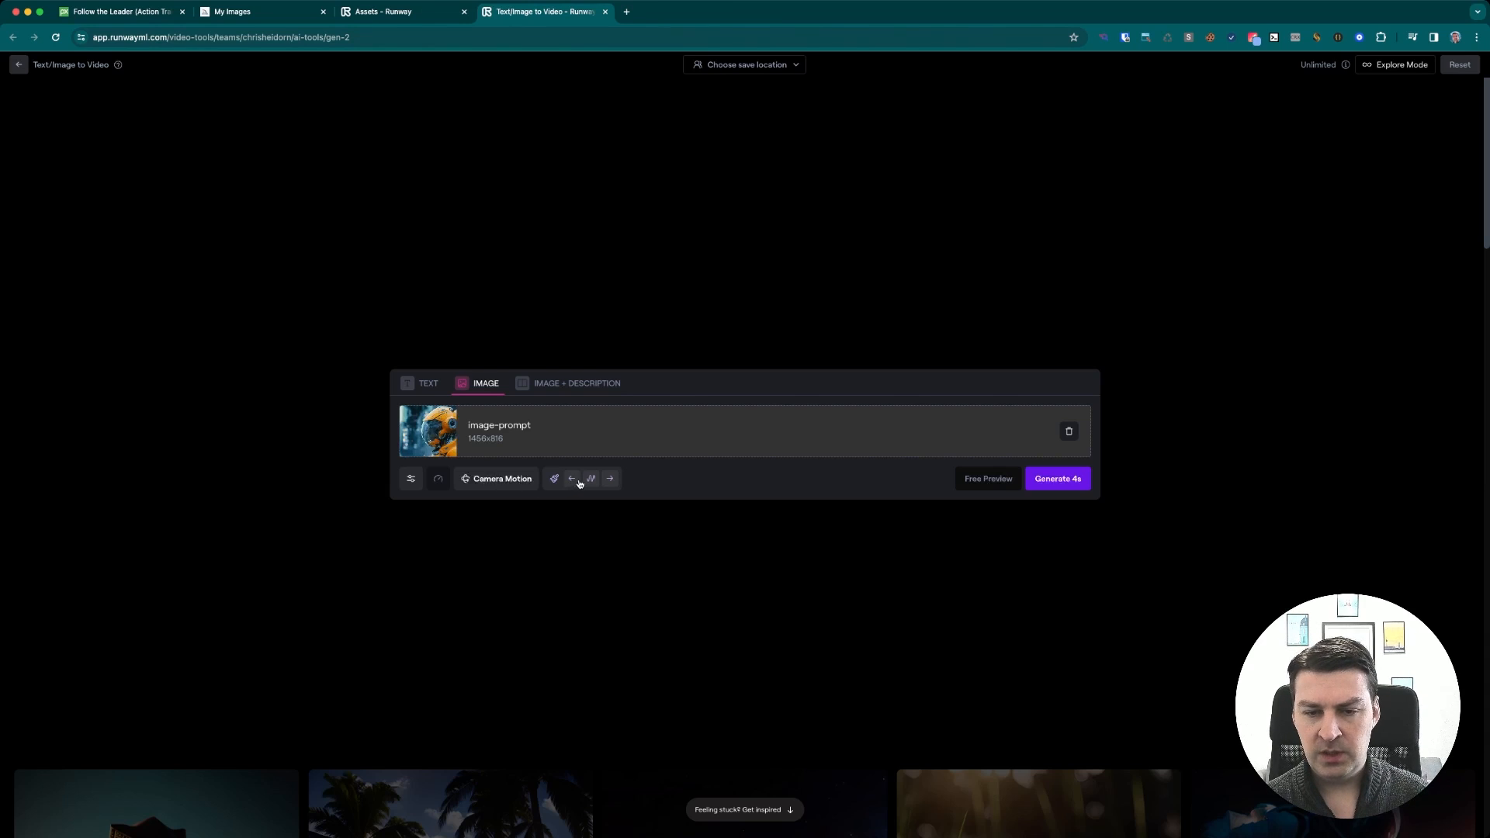
pyautogui.click(578, 481)
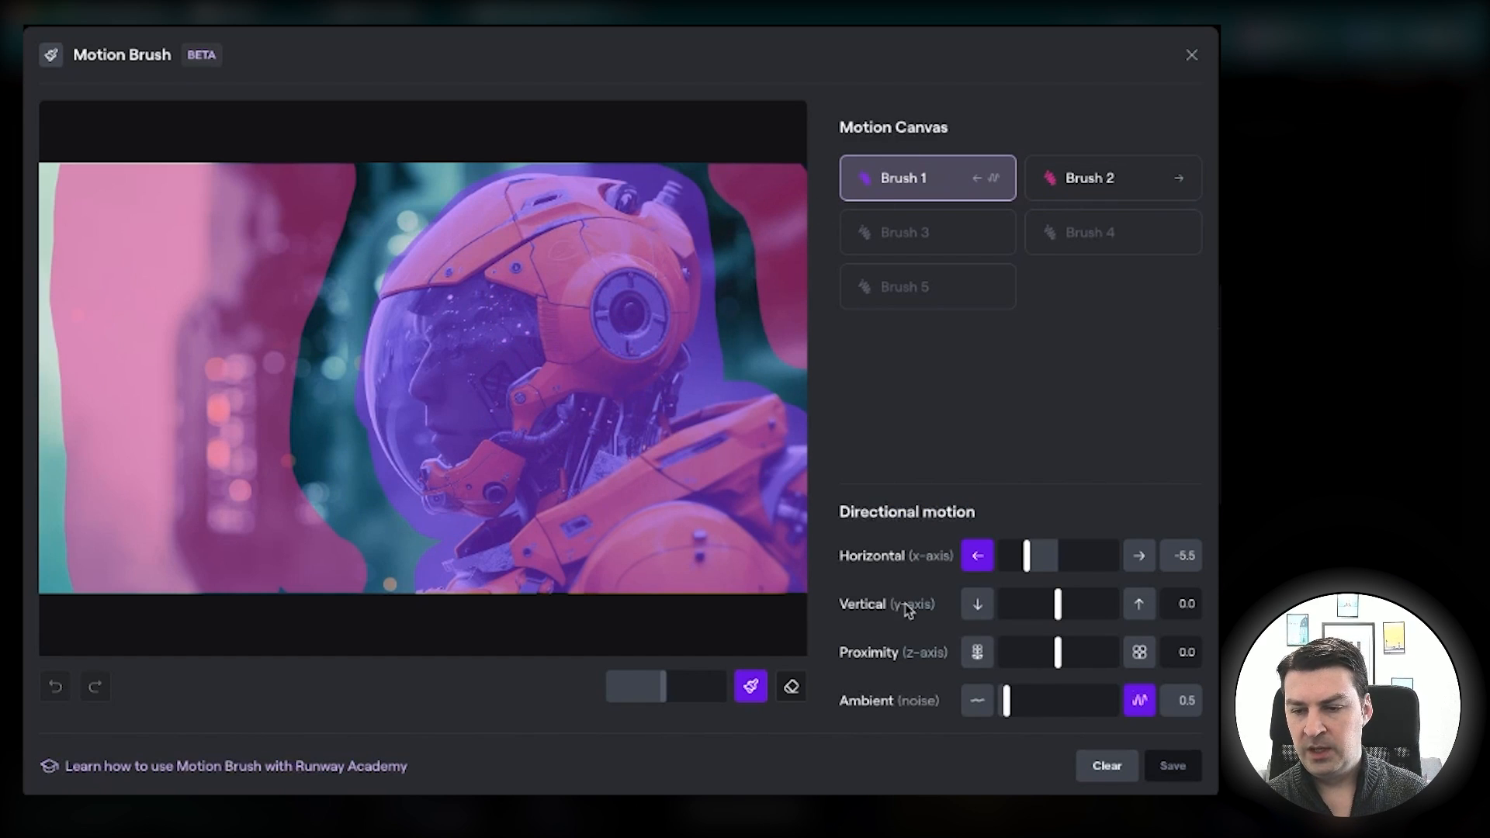
pyautogui.click(1105, 179)
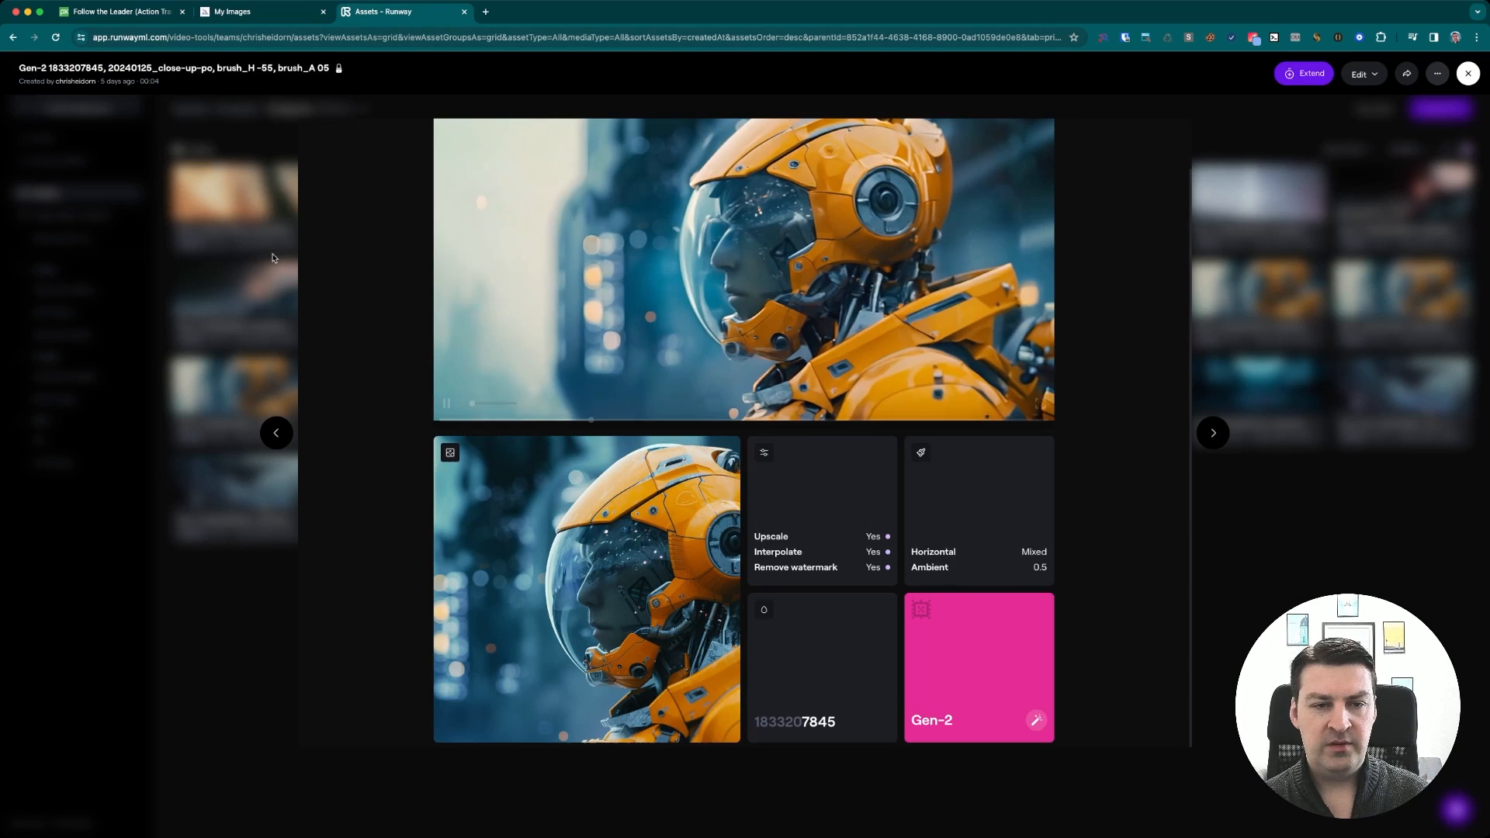
pyautogui.press('Escape')
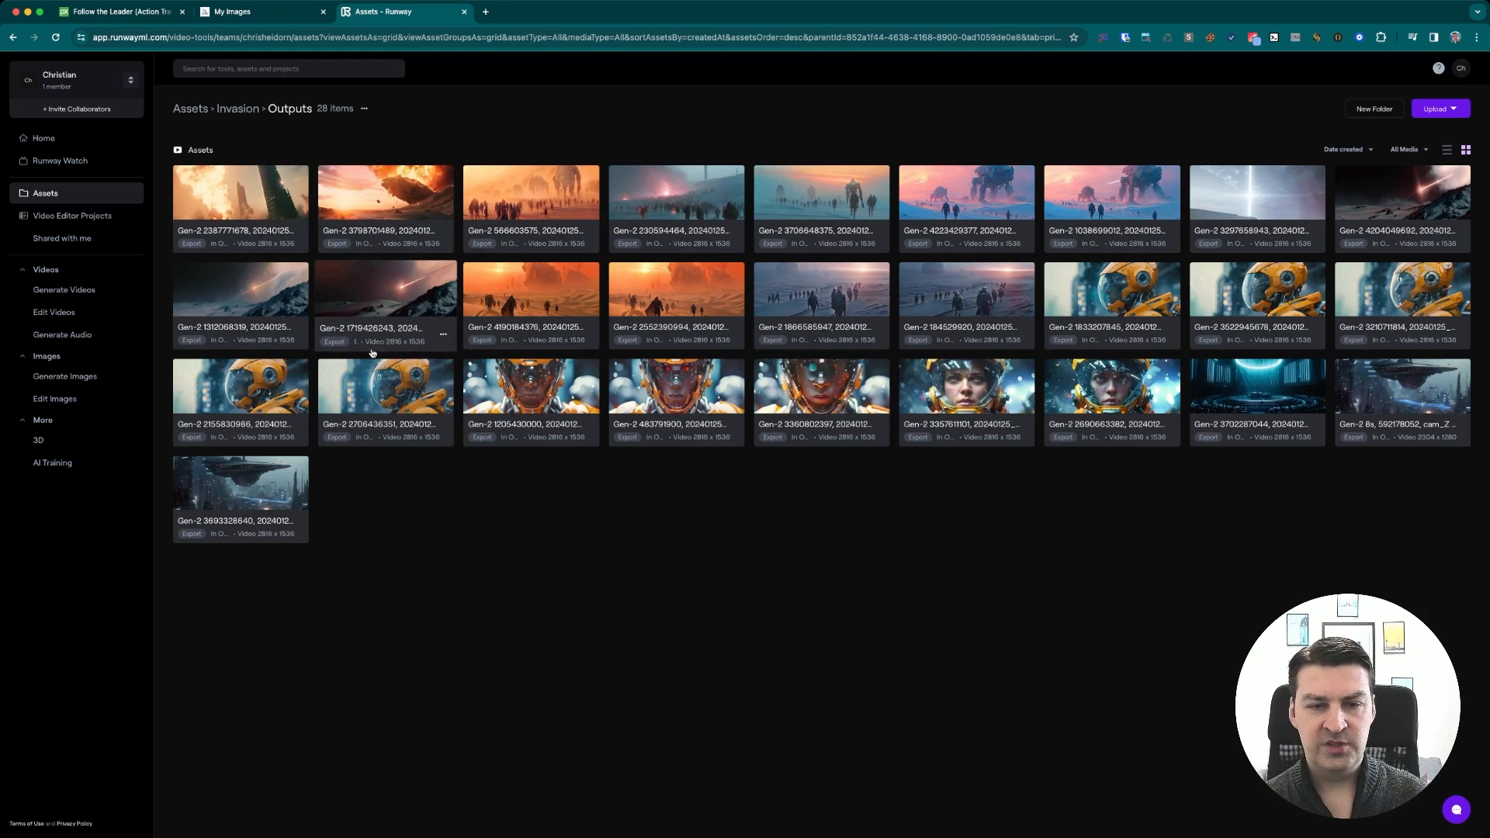
# Open the laser-over-mountains video, reuse its Gen-2 settings, and inspect its motion brush directions
pyautogui.click(1381, 198)
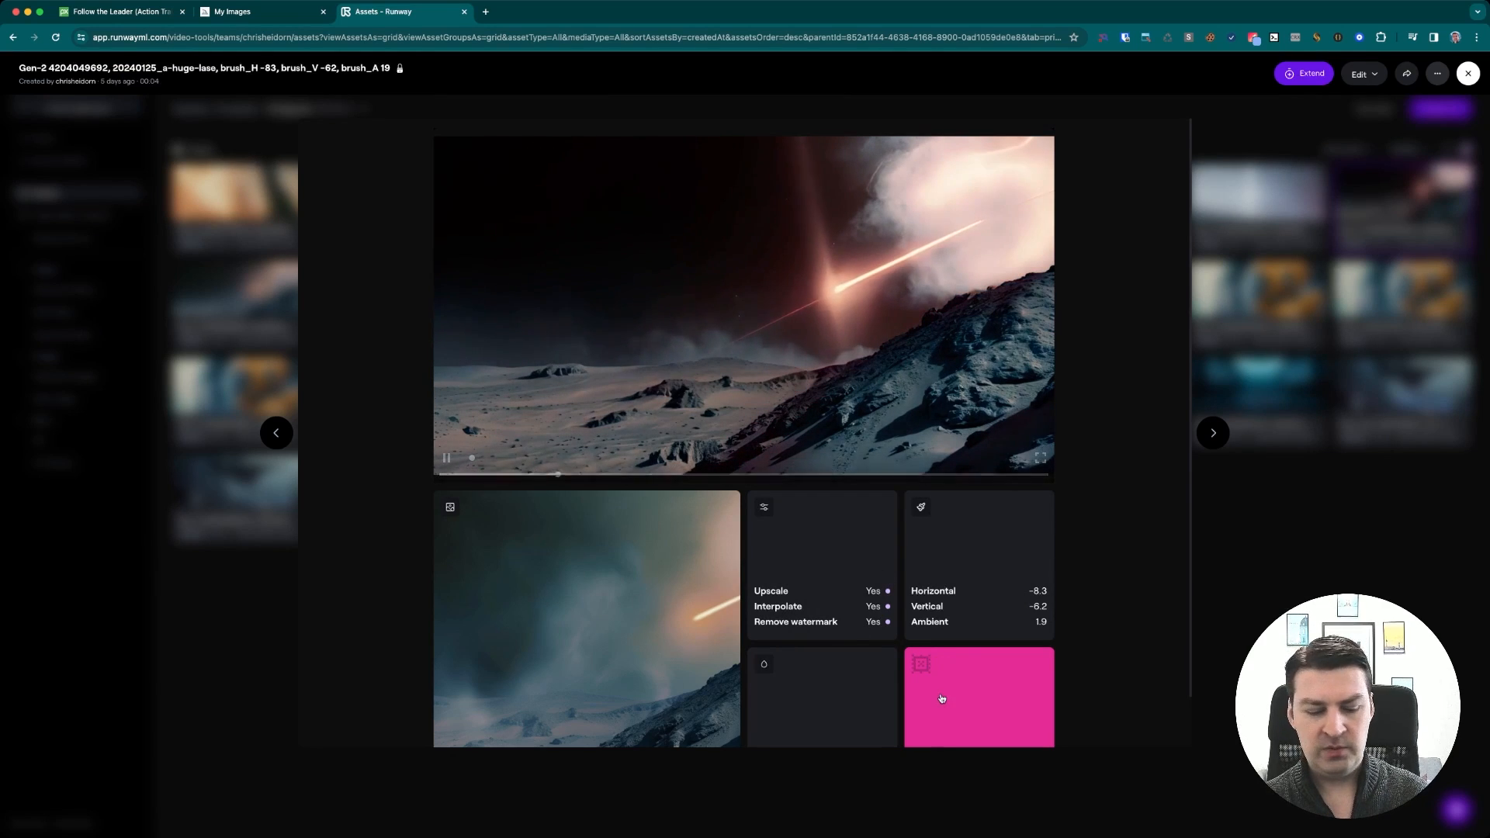
pyautogui.click(972, 687)
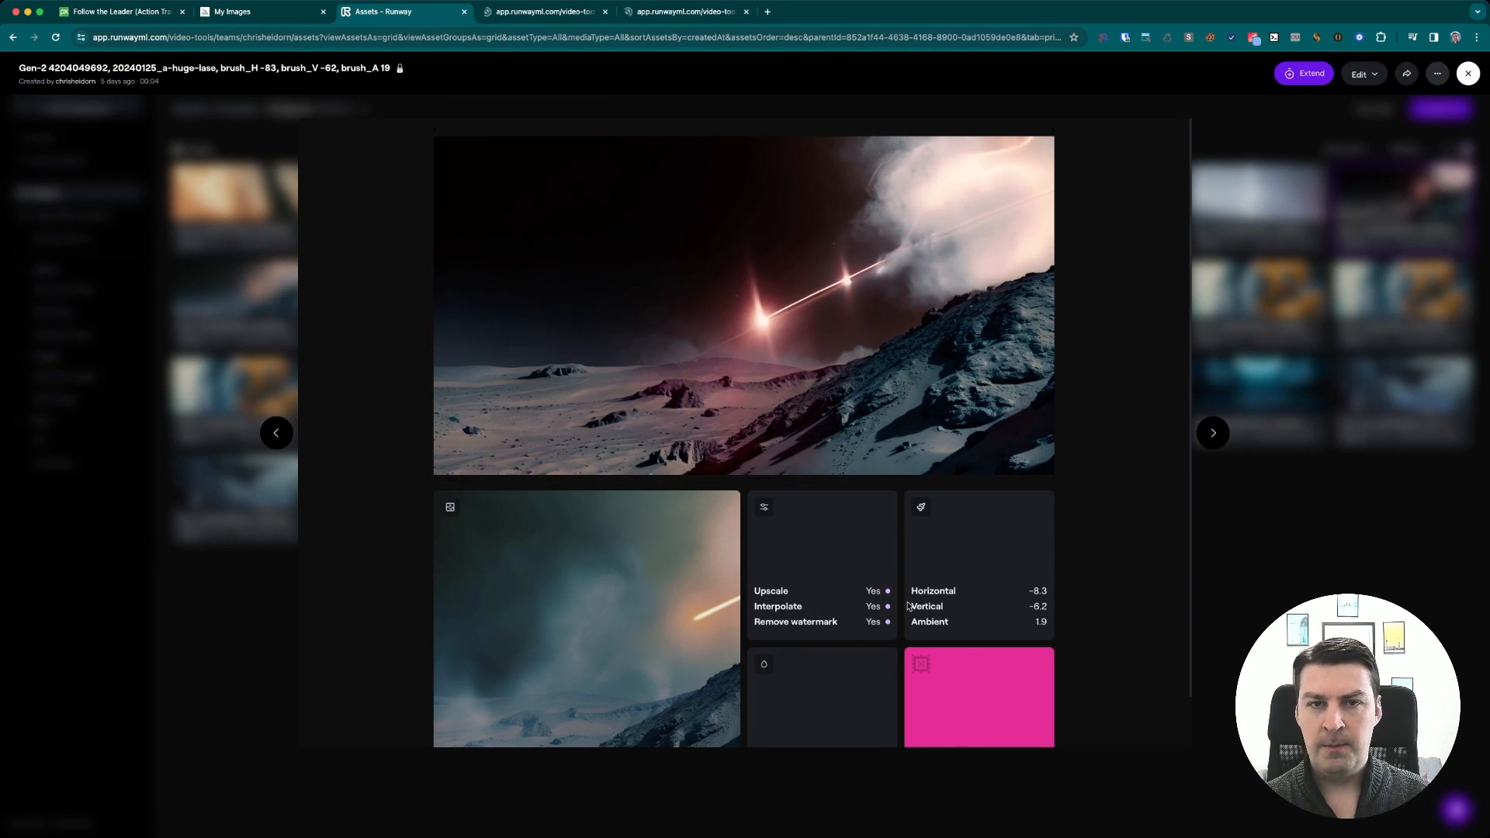
pyautogui.click(554, 15)
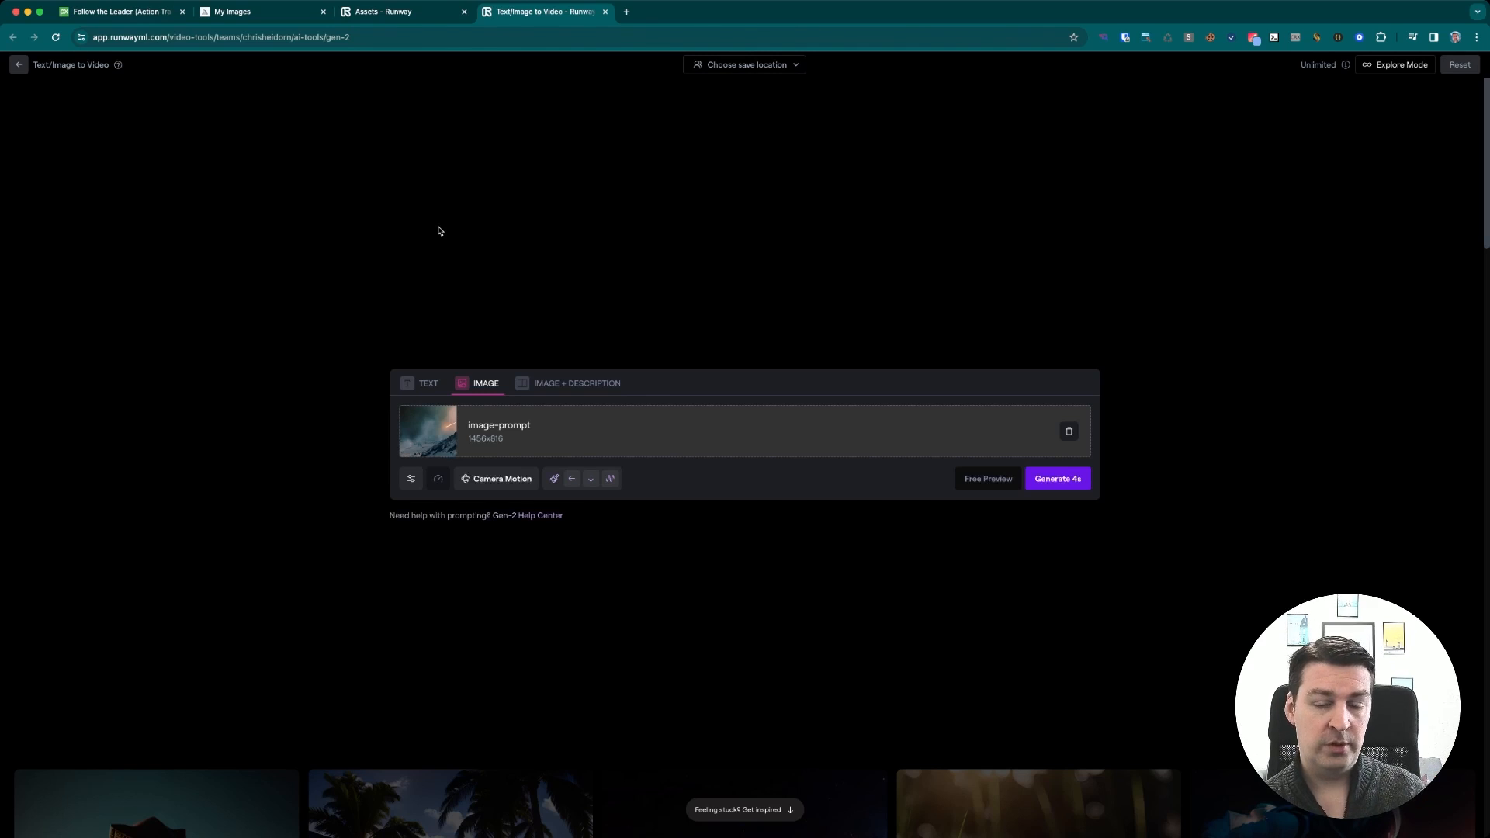
pyautogui.click(583, 481)
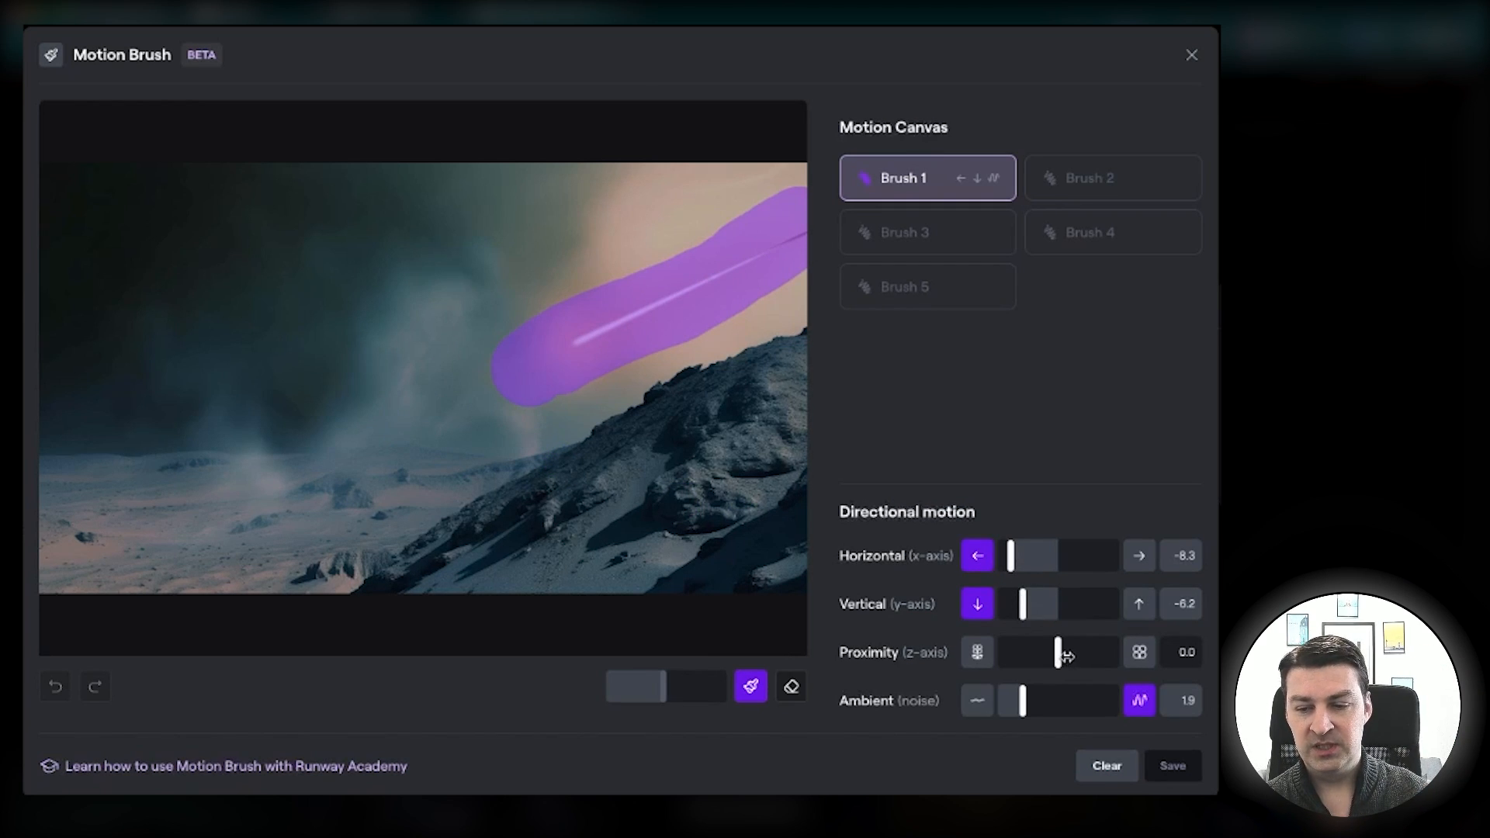
pyautogui.click(1192, 57)
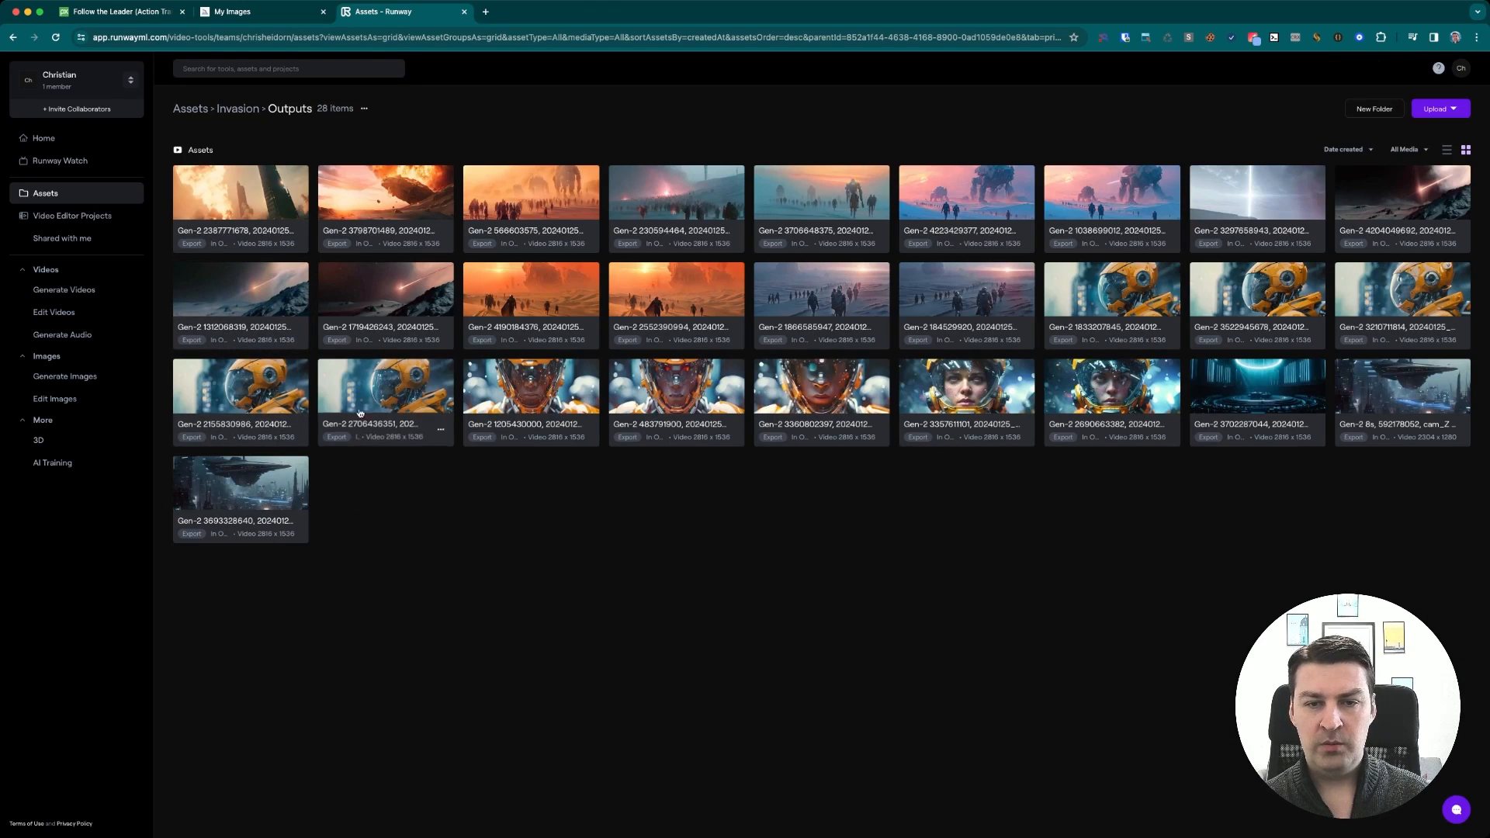
# Open the burning city towers video, reuse its Gen-2 settings, and inspect the settings of its three motion brushes
pyautogui.click(252, 198)
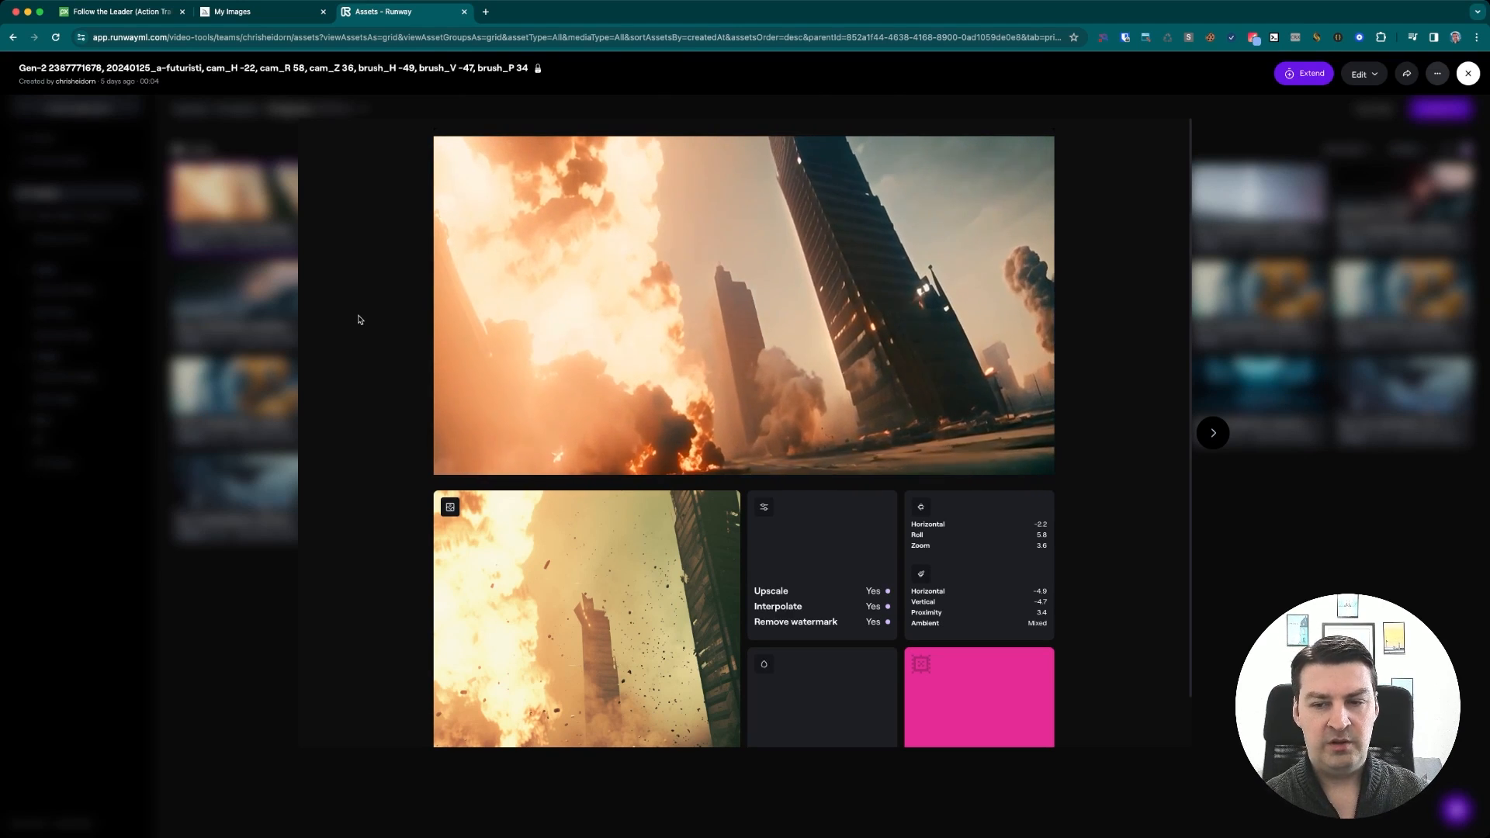
pyautogui.keyDown('super'); pyautogui.click(974, 676); pyautogui.keyUp('super')
pyautogui.click(540, 16)
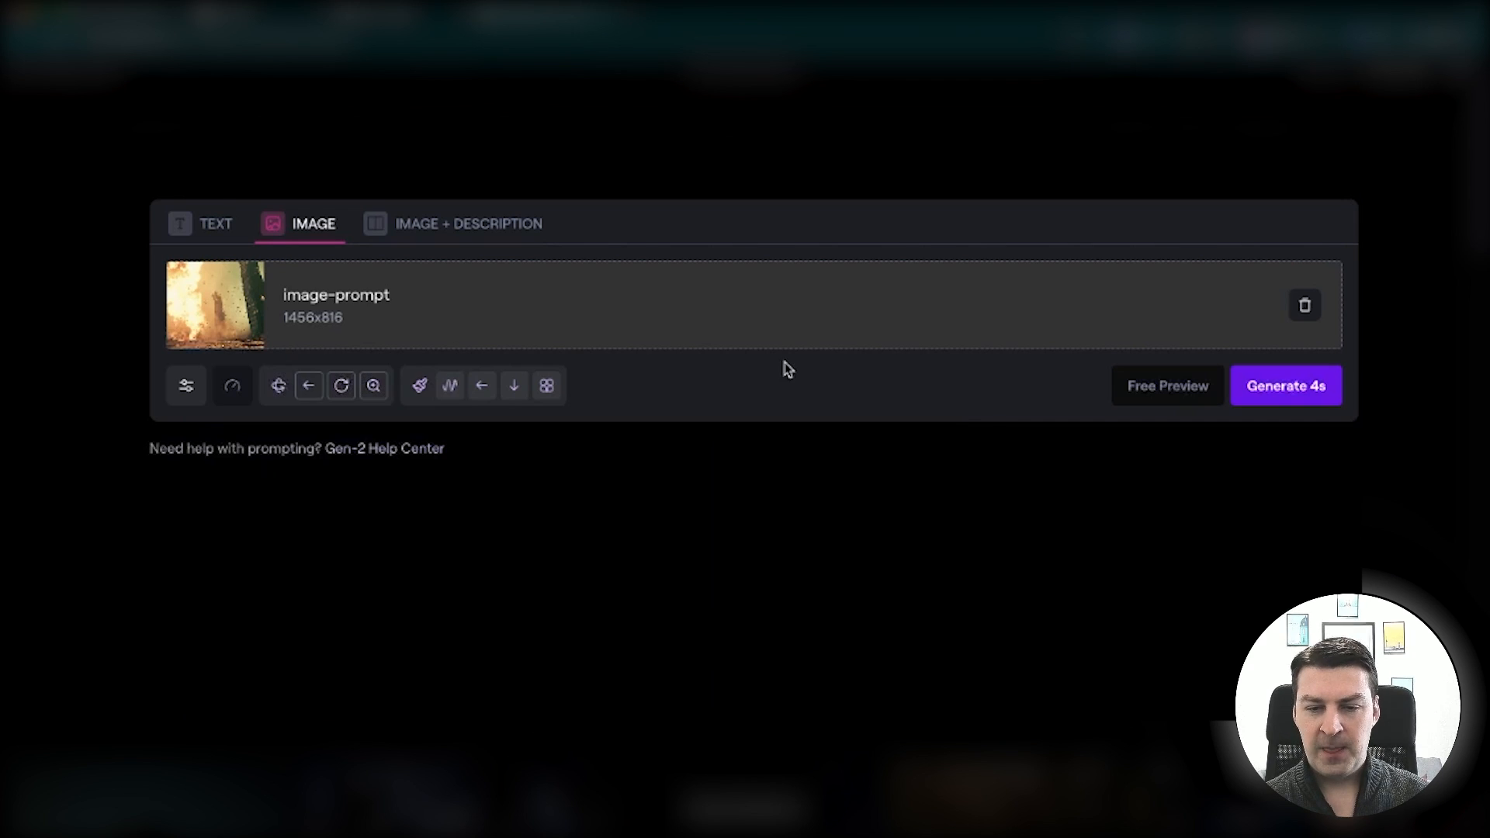
pyautogui.click(475, 394)
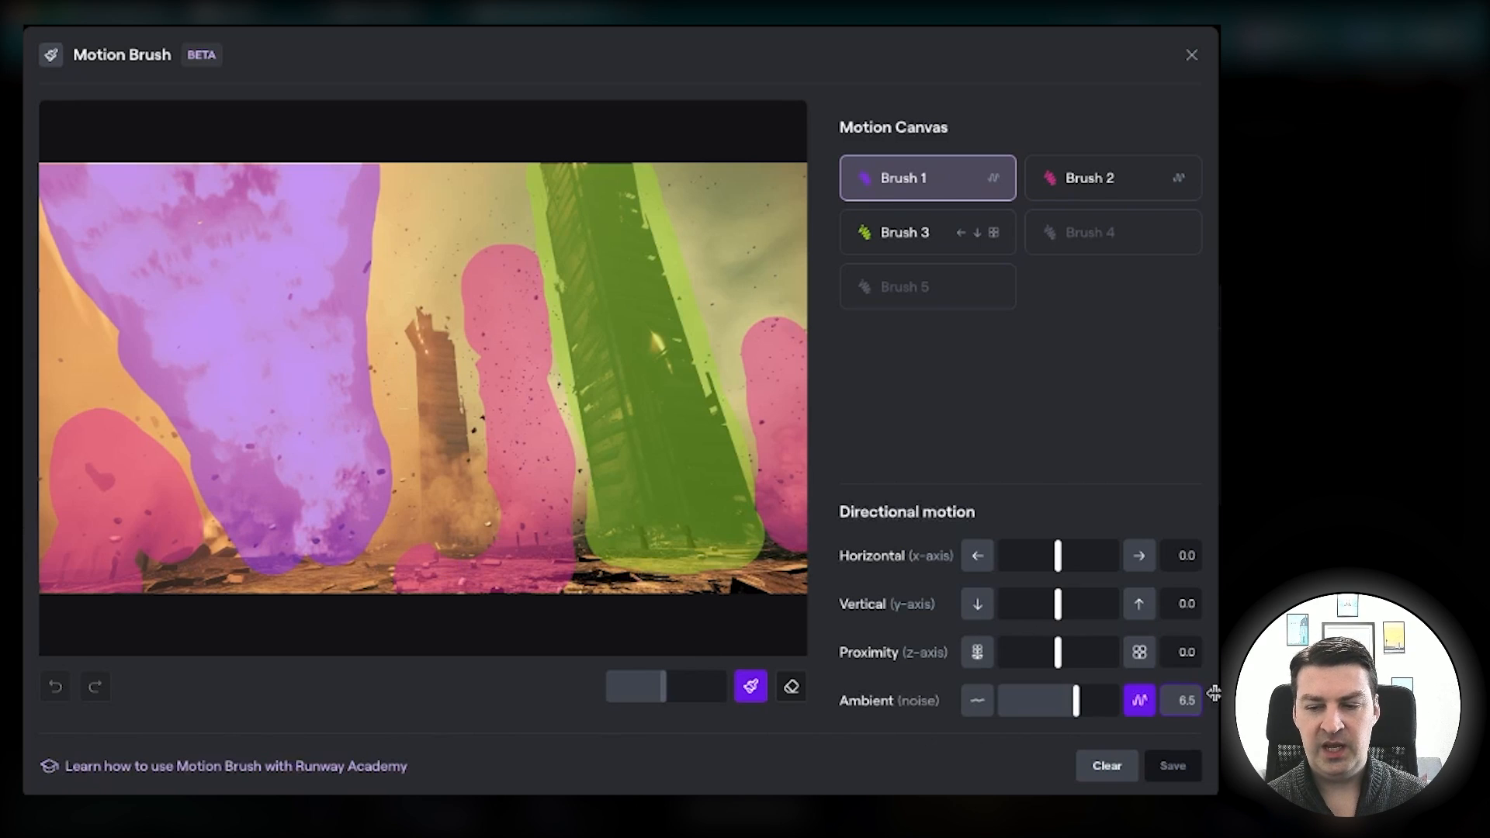
pyautogui.click(1096, 181)
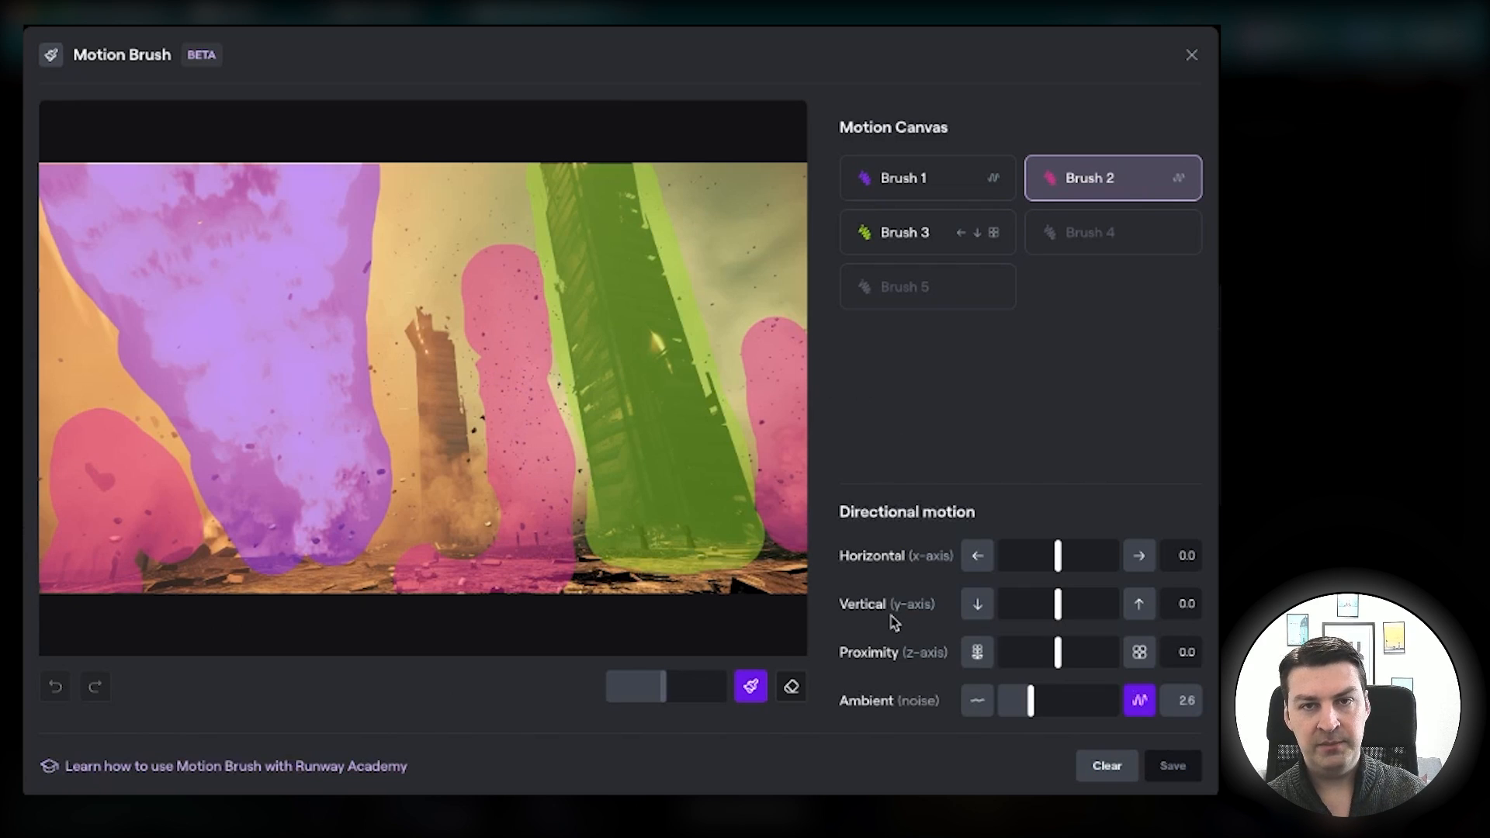
pyautogui.click(935, 238)
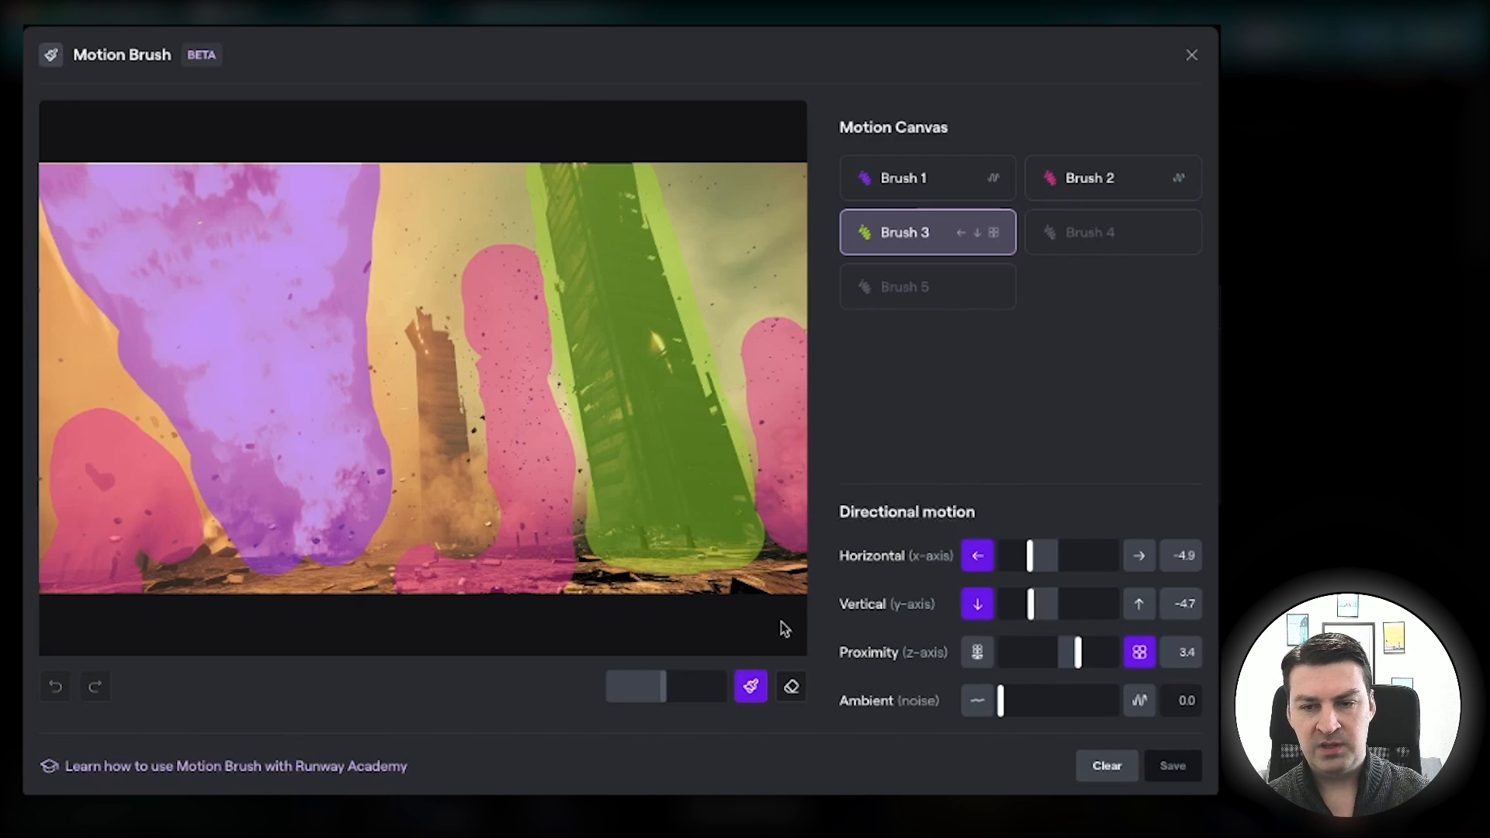
pyautogui.click(1191, 55)
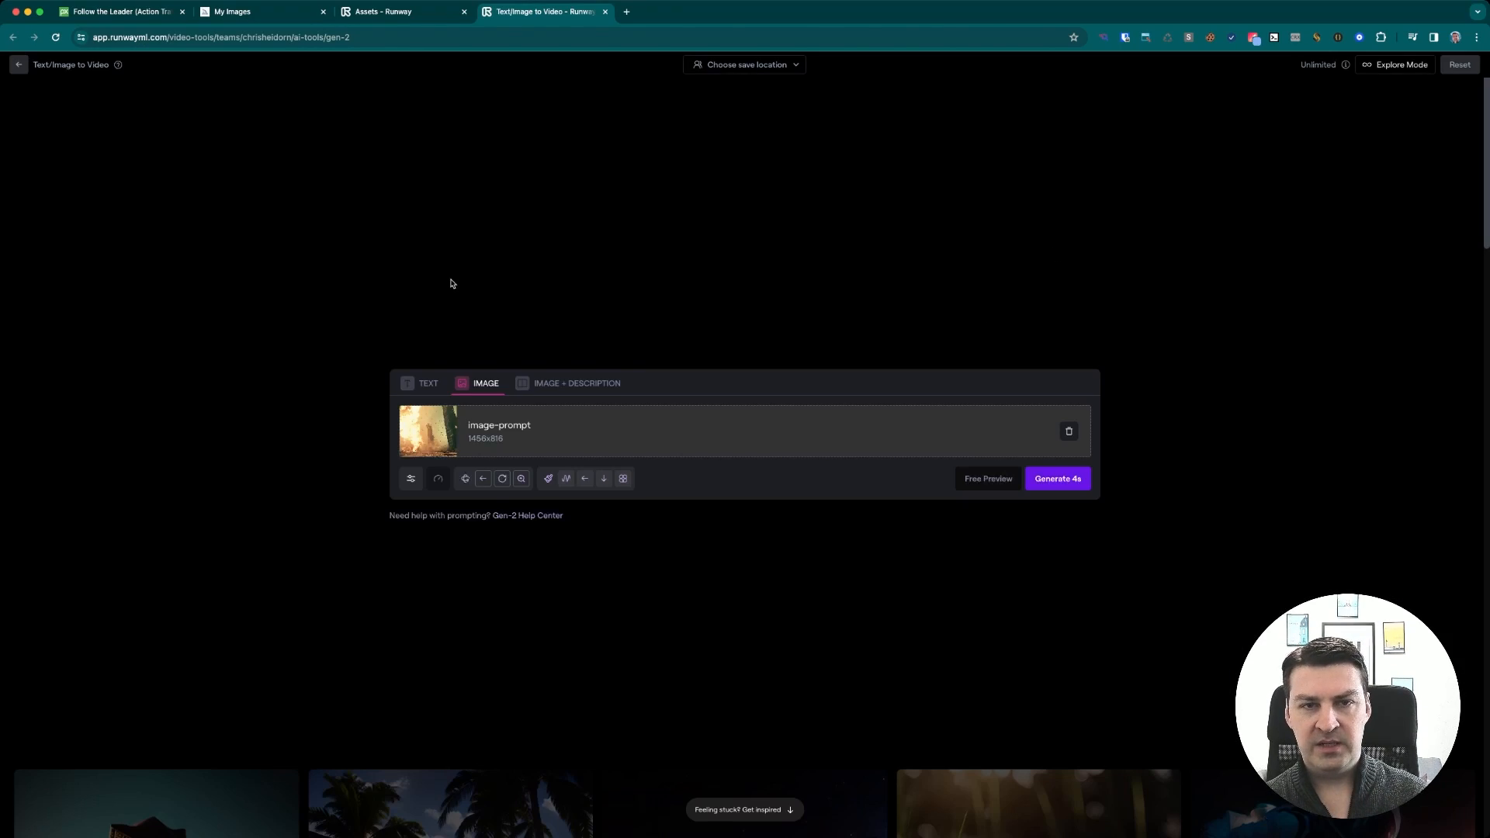
# Close the Runway tab and scrub through the Gen-2 clips on the Invasion timeline in DaVinci Resolve
pyautogui.press('super+w')
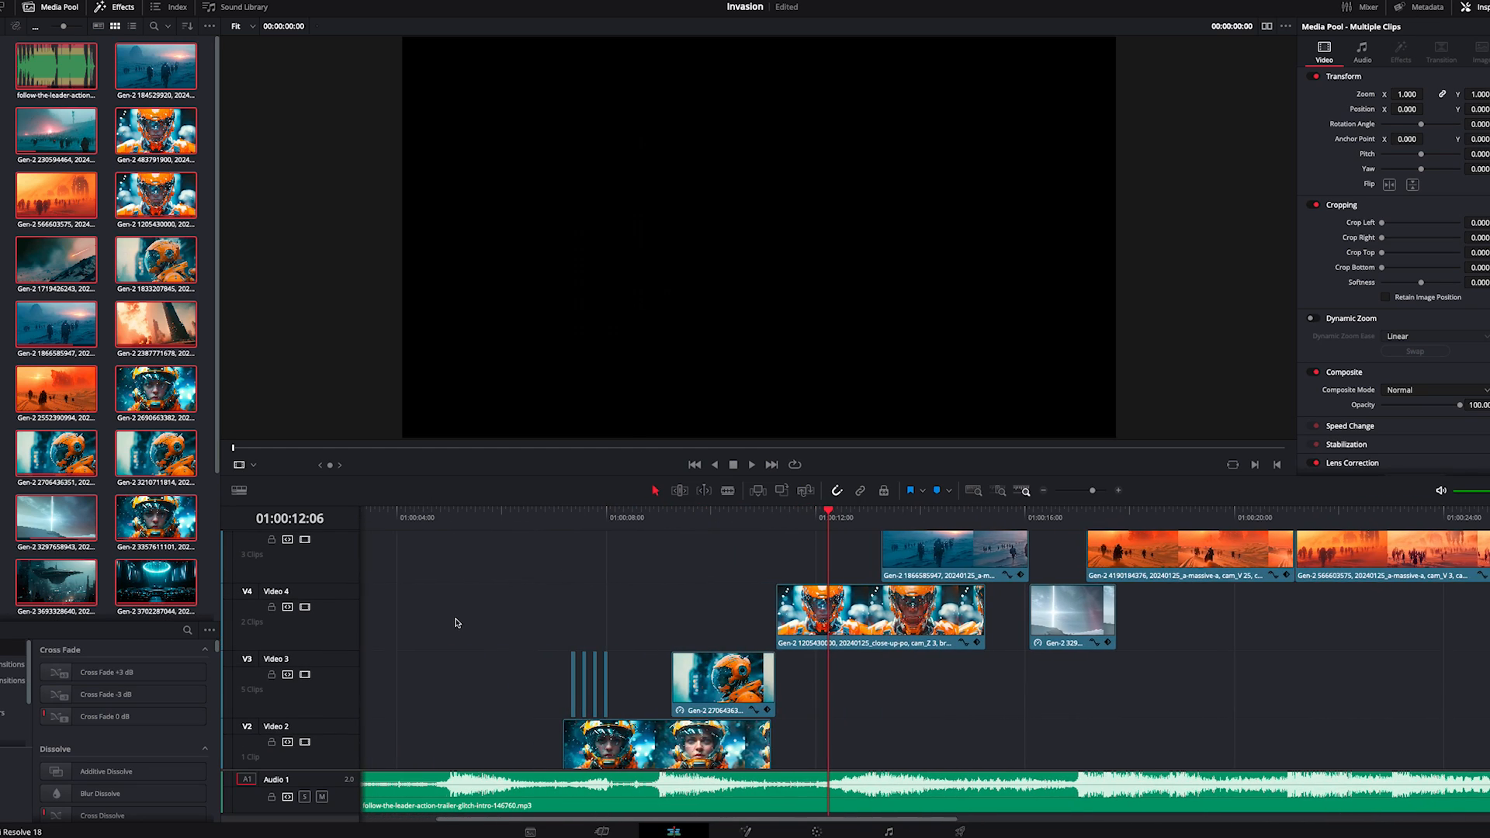
pyautogui.scroll(1, 456, 622)
pyautogui.scroll(-2, 456, 624)
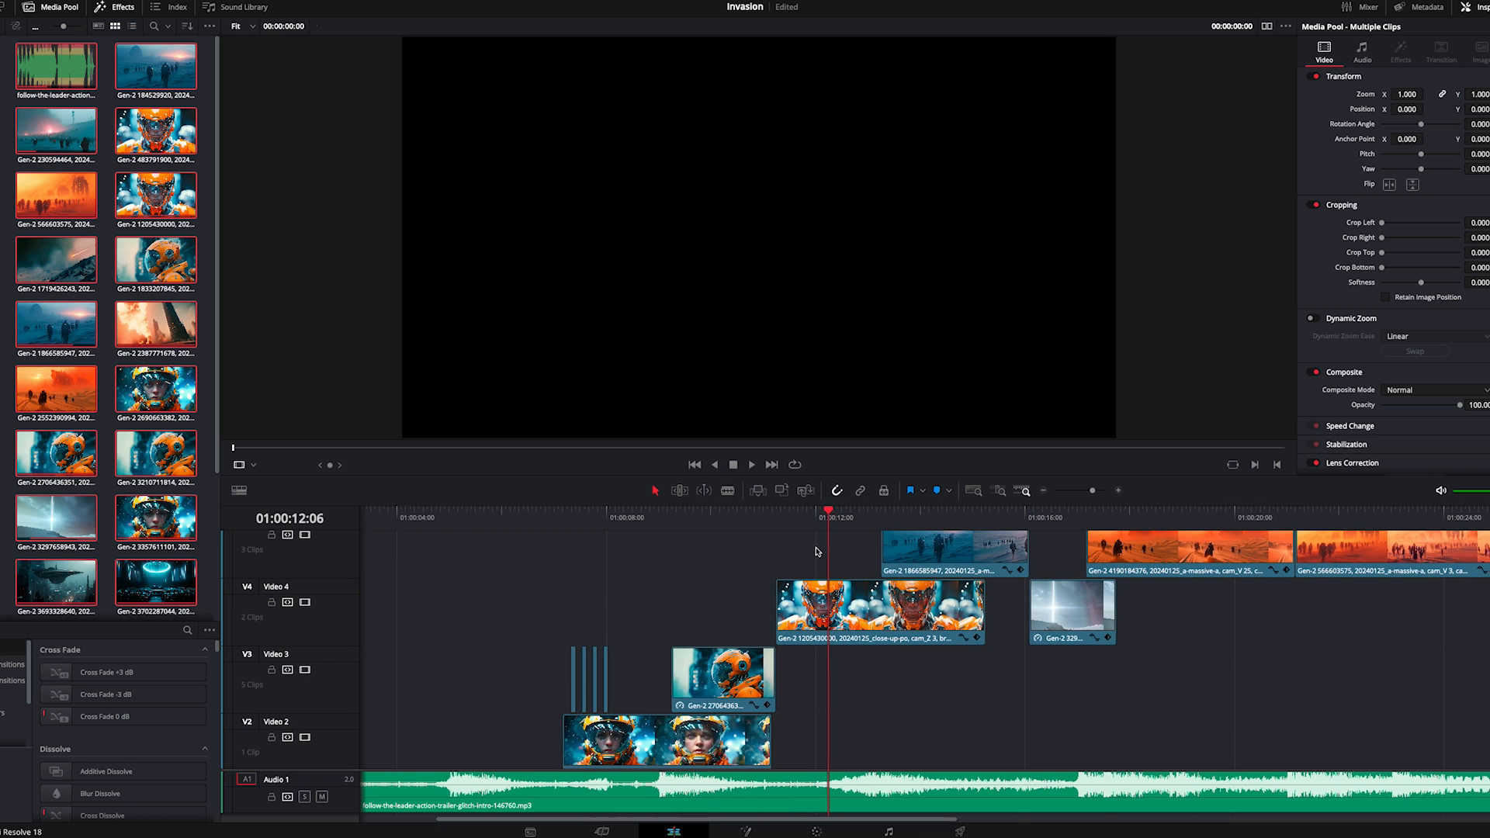
pyautogui.hscroll(3, 817, 552)
pyautogui.moveTo(541, 518); pyautogui.dragTo(1127, 515)
pyautogui.scroll(3, 1075, 586)
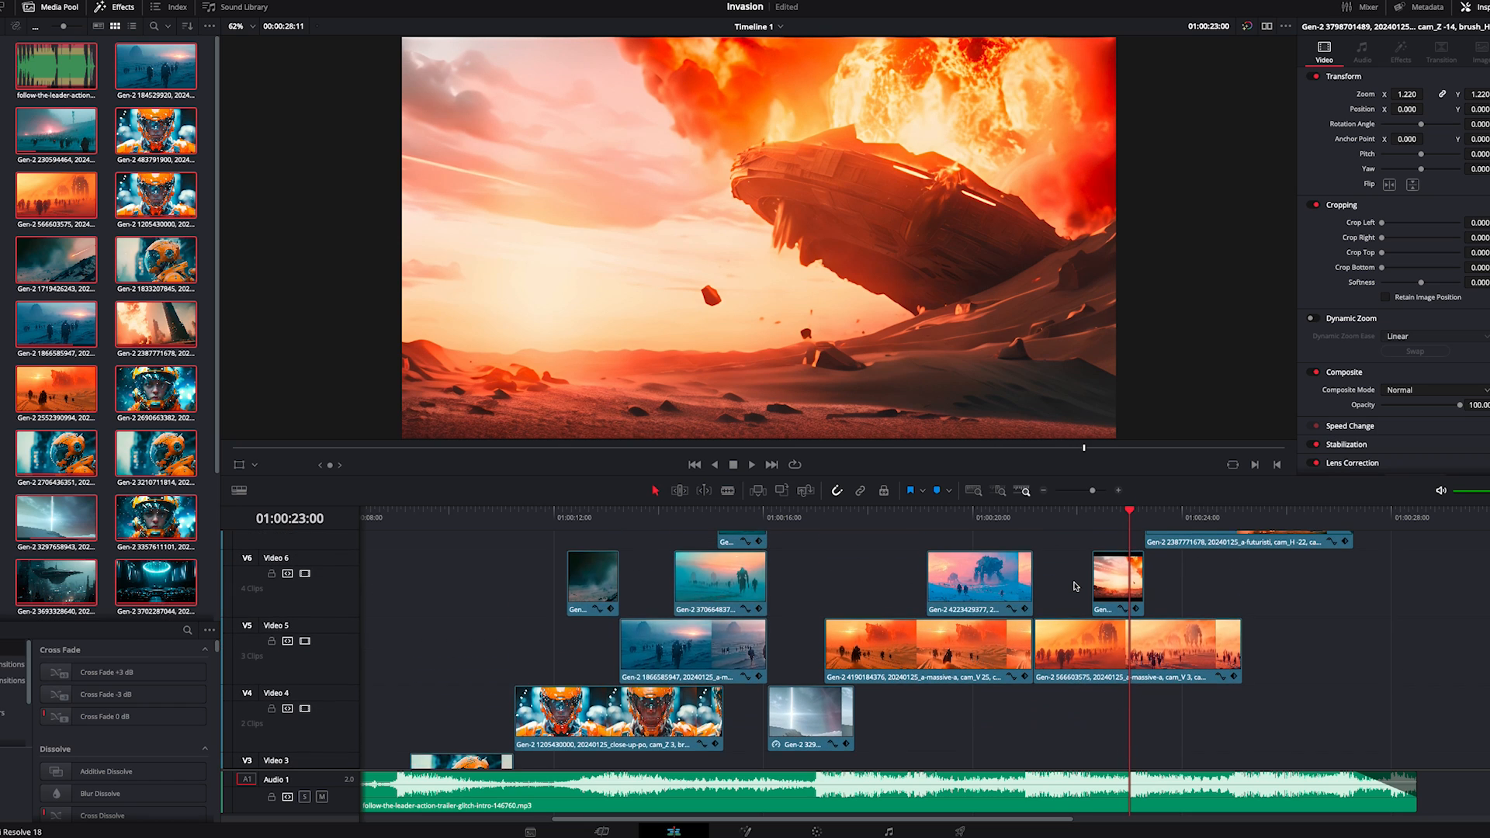
pyautogui.hscroll(5, 1075, 586)
pyautogui.moveTo(794, 512); pyautogui.dragTo(890, 515)
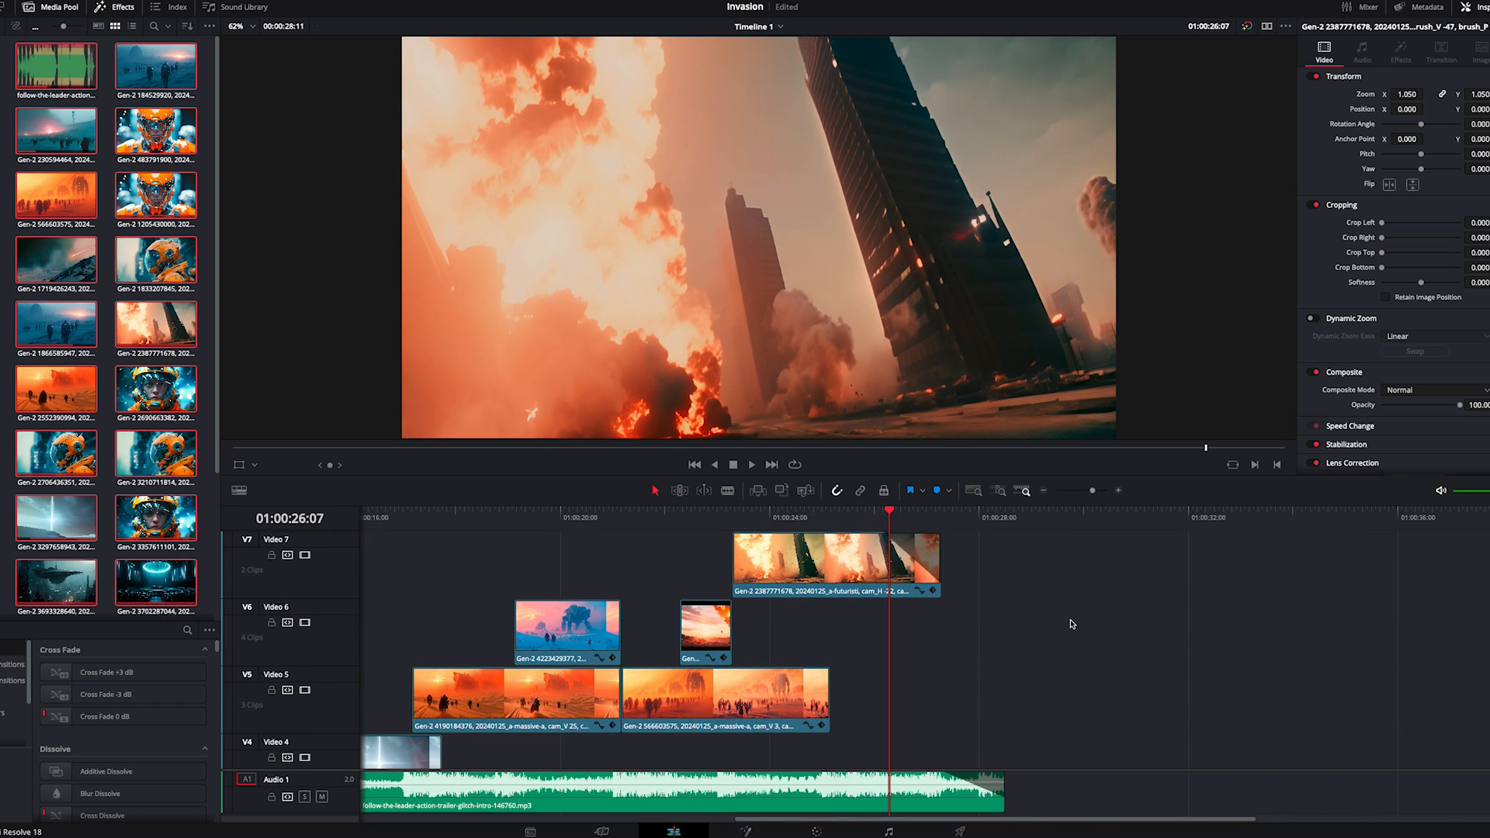